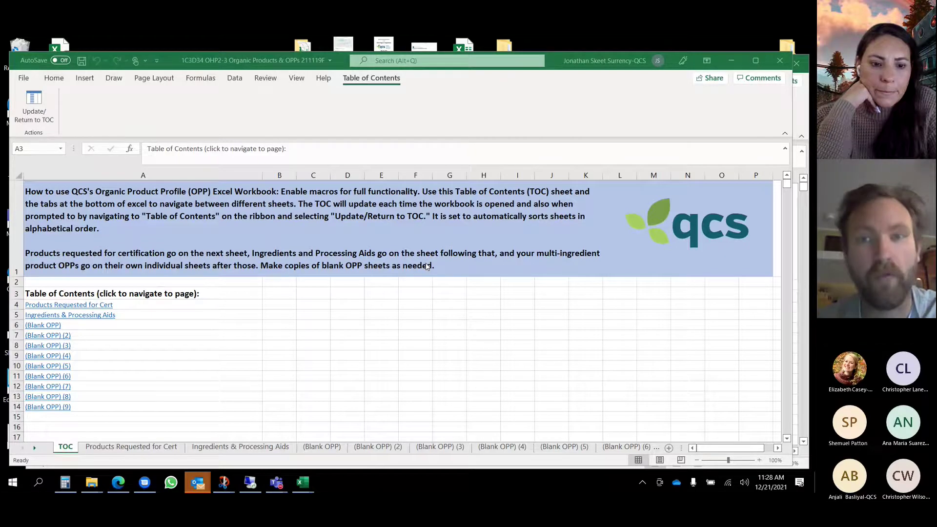
Step: Open the 1C3D00 OHP Master Handling 211216F document from the desktop in Word
key(alt+Tab)
key(Tab)
key(Tab)
key(Tab)
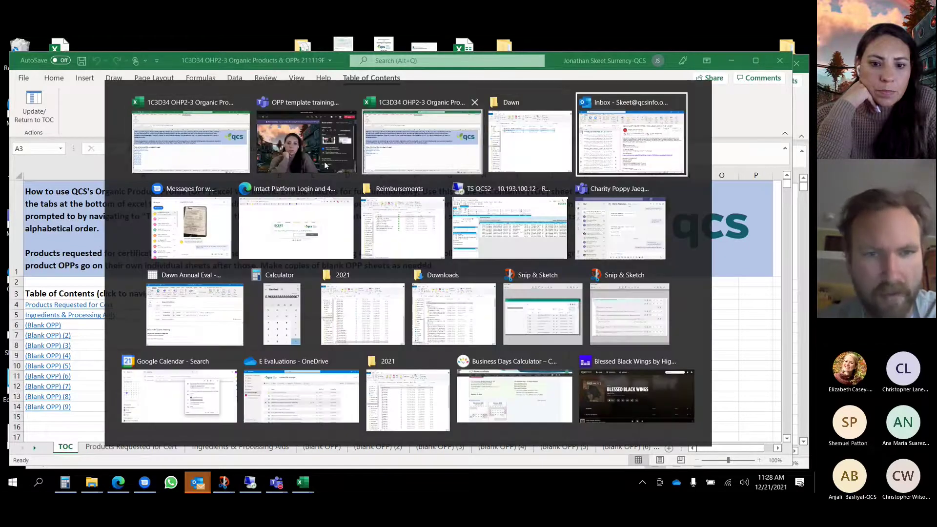
click(199, 154)
key(super+d)
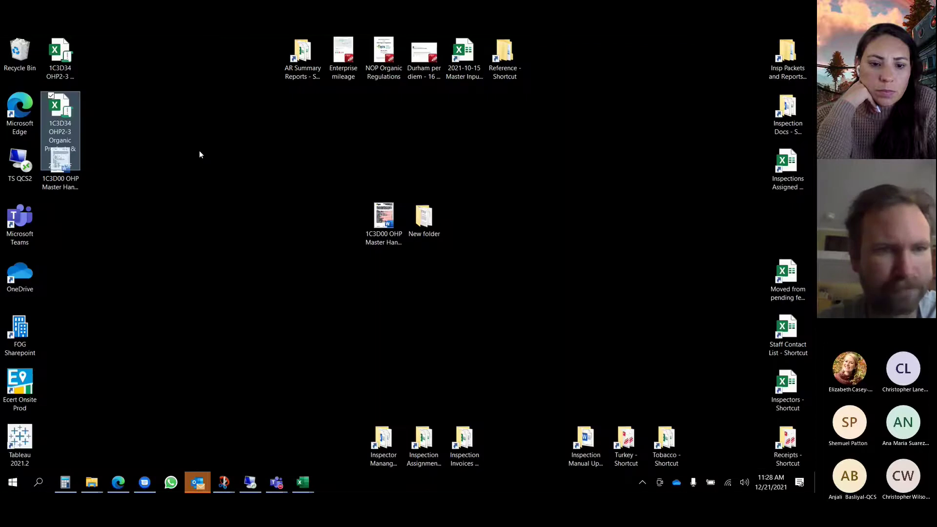
click(62, 189)
double_click(62, 188)
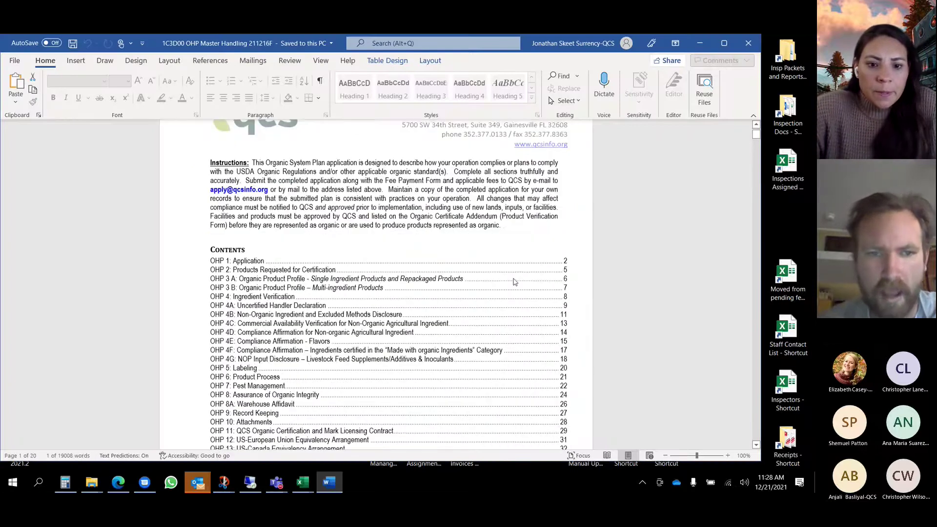
Step: Go from the contents list to section OHP 2: Products Requested for Certification and review its product table, excluded-handler question and labeling guidance
scroll(379, 292, down, 2)
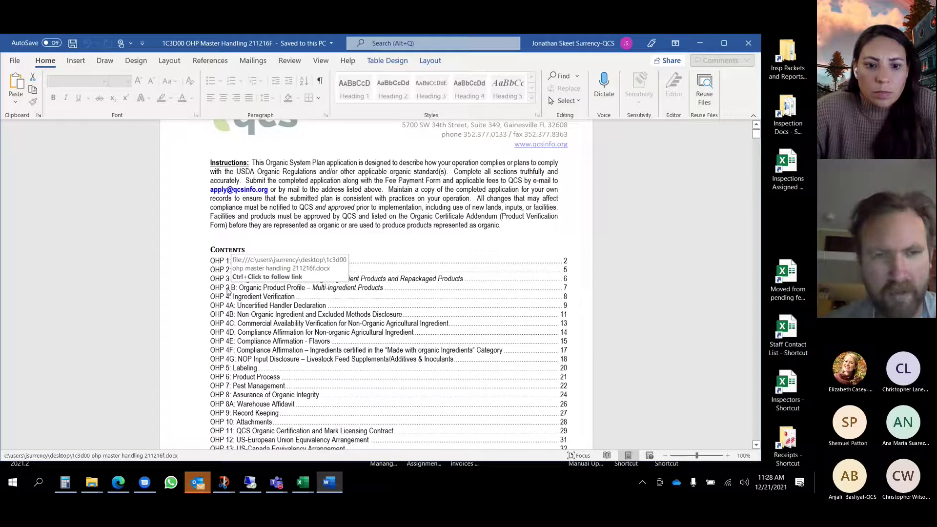
ctrl+click(325, 289)
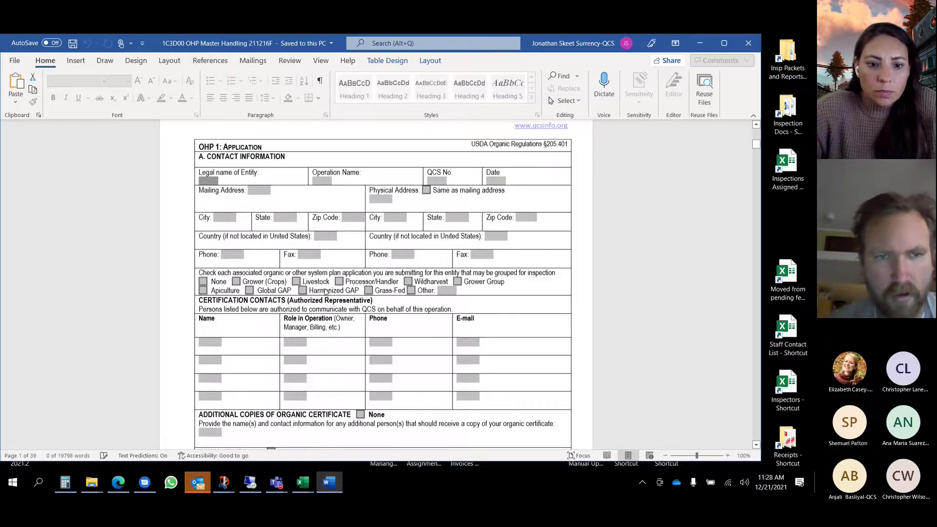
scroll(324, 291, down, 15)
scroll(326, 291, down, 15)
scroll(326, 293, up, 1)
scroll(325, 292, down, 1)
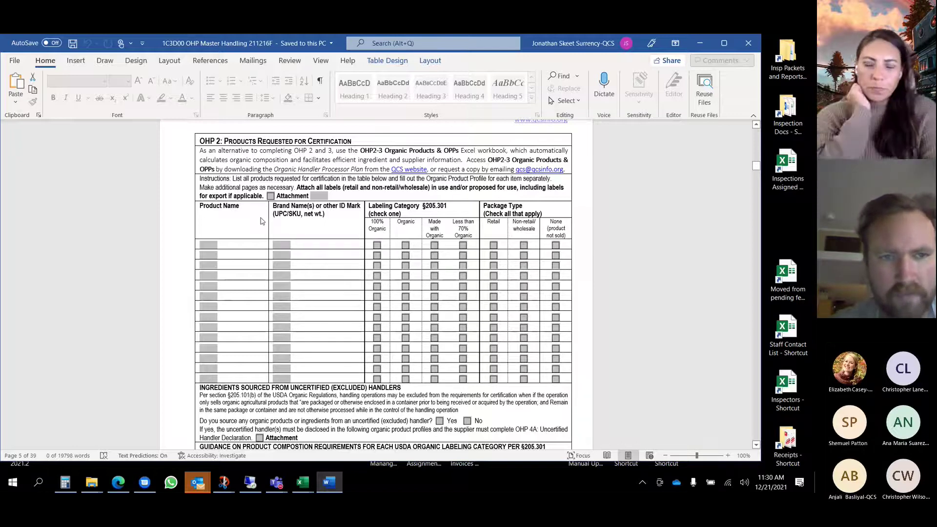
scroll(261, 222, down, 4)
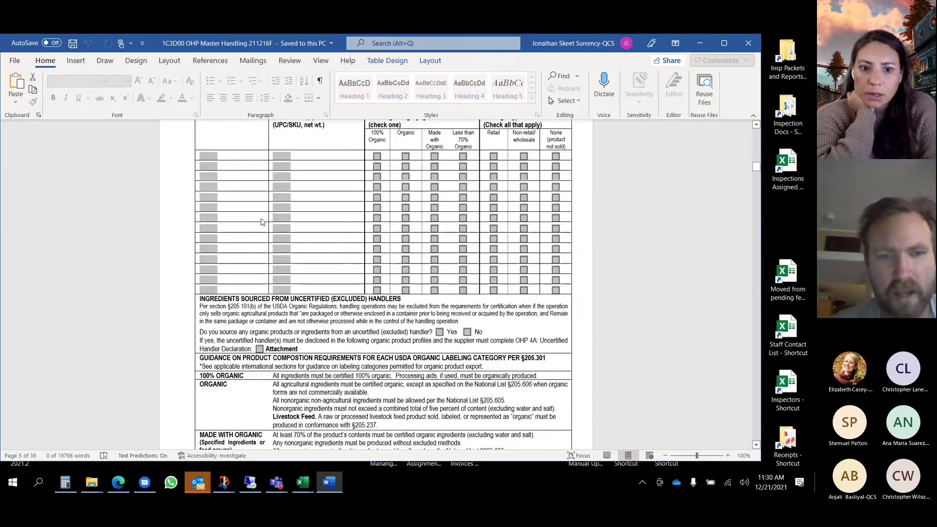
scroll(290, 328, down, 1)
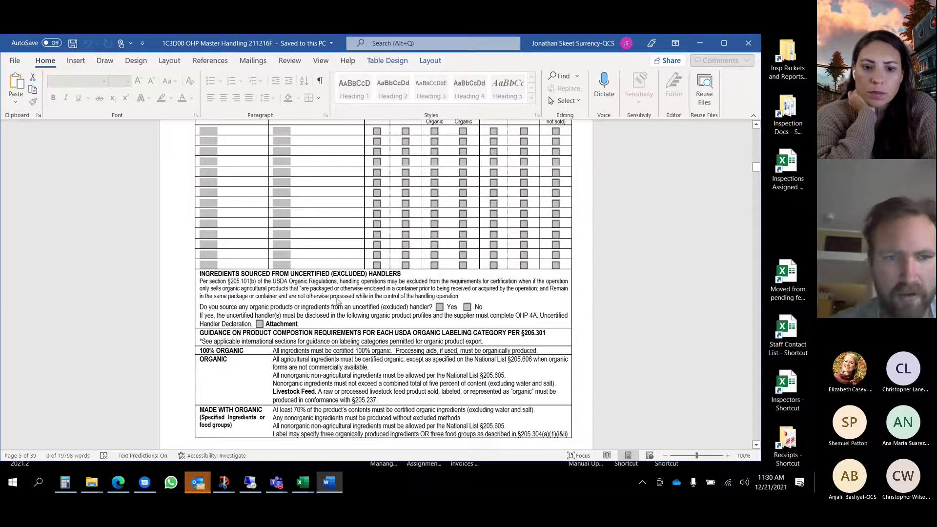
scroll(338, 300, down, 1)
scroll(337, 301, down, 3)
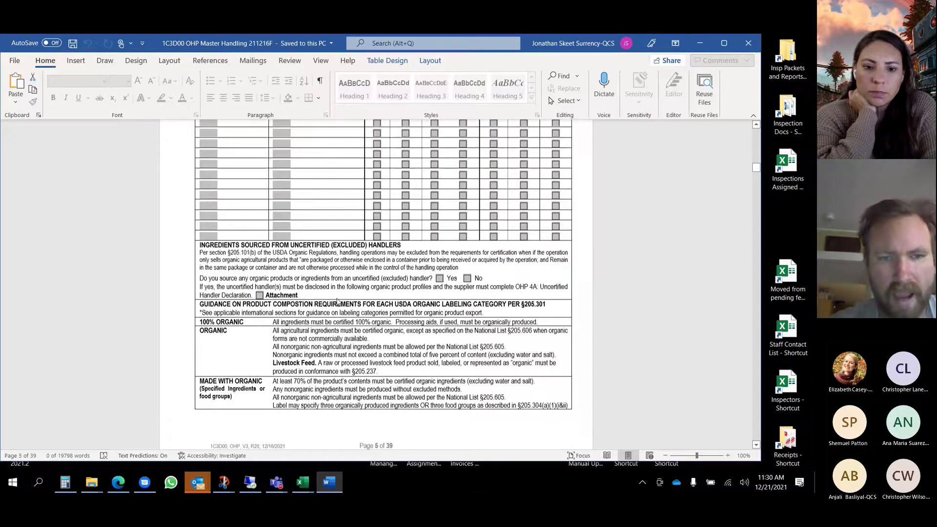
scroll(338, 301, down, 1)
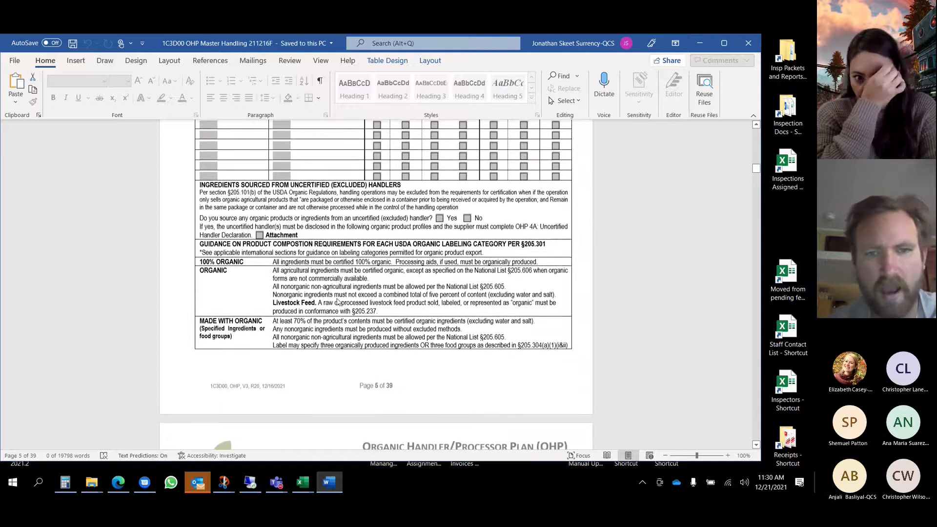
Step: Examine the OHP 3 A single-ingredient form and the OHP 3 B multi-ingredient Organic Product Profile form, including its ingredient table
scroll(338, 301, down, 15)
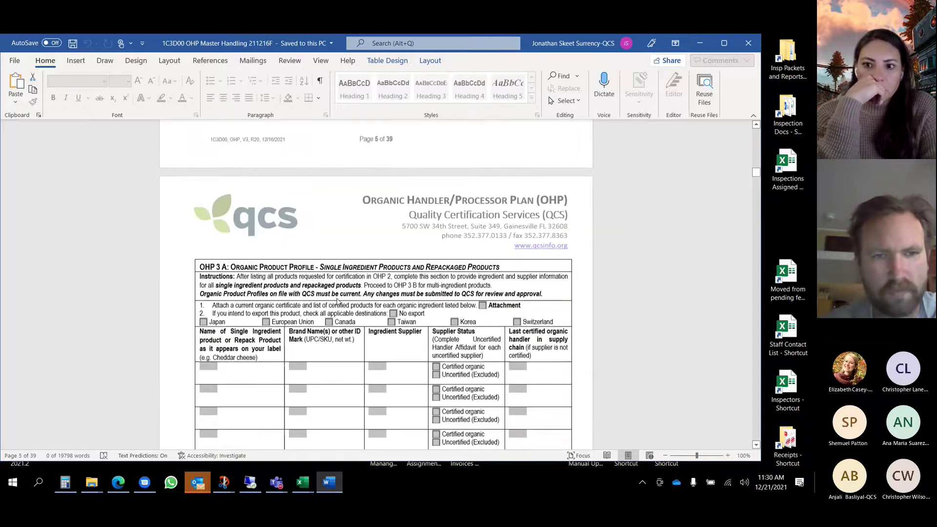
scroll(338, 301, down, 3)
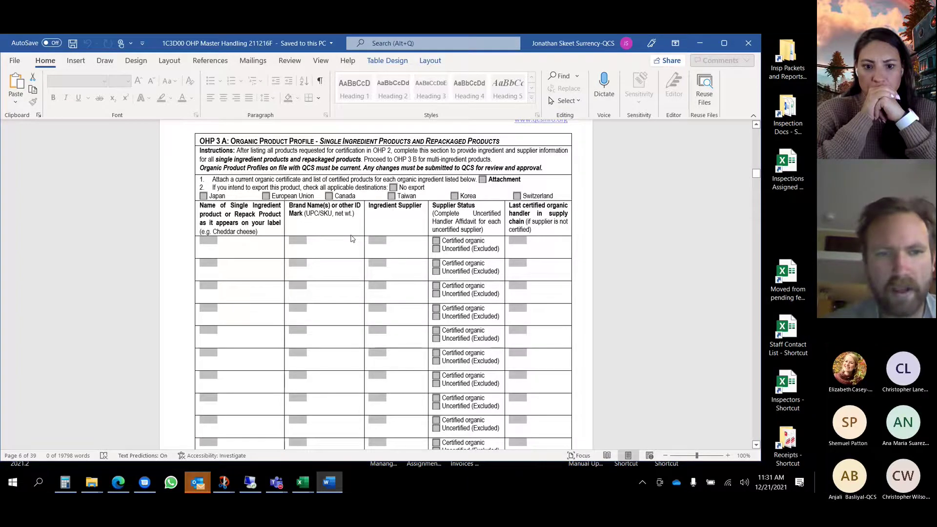
scroll(351, 238, down, 10)
scroll(351, 238, up, 3)
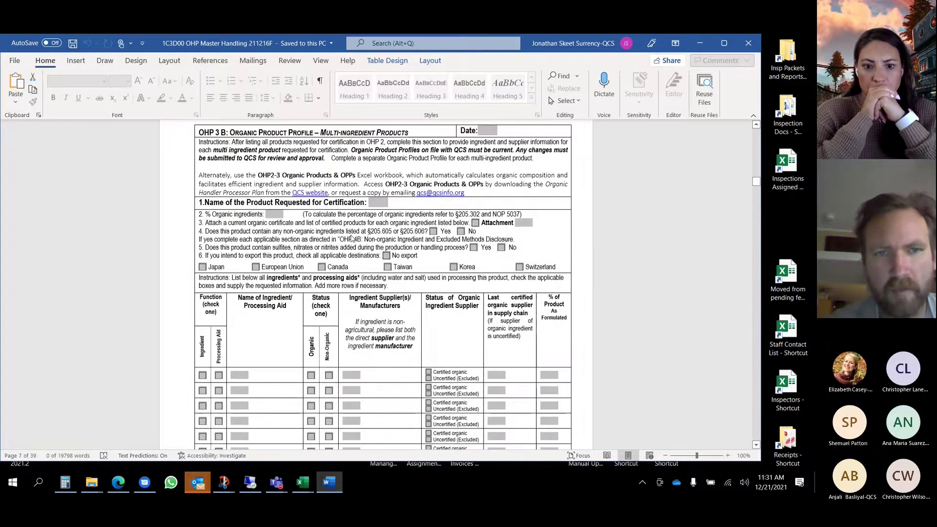
scroll(351, 238, up, 1)
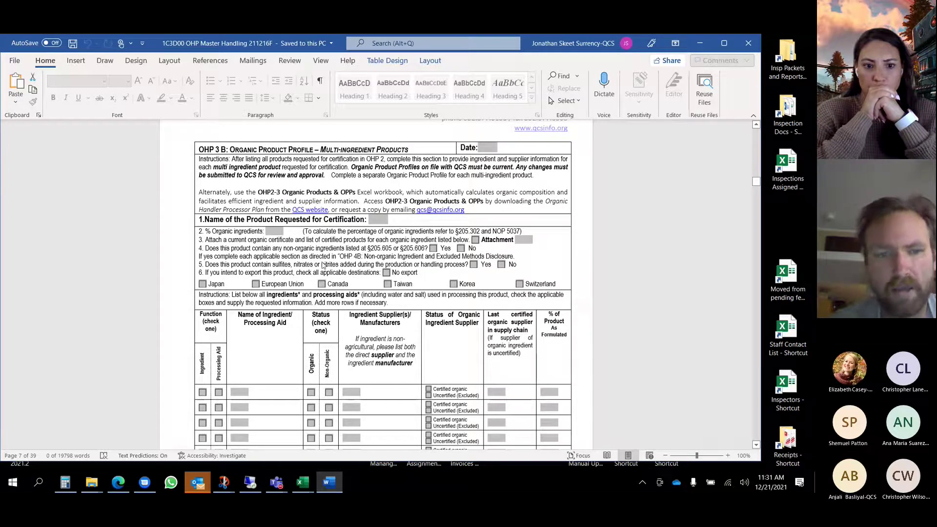
scroll(313, 303, down, 3)
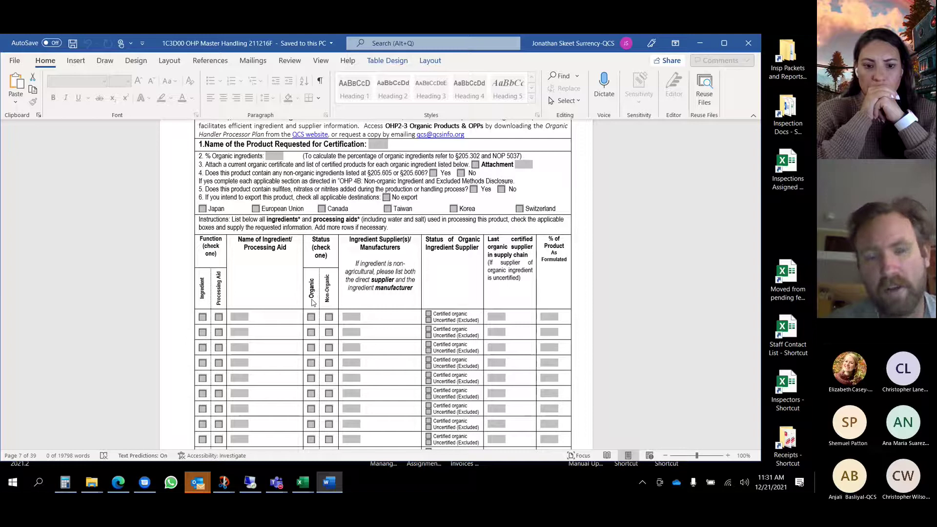
scroll(313, 303, down, 2)
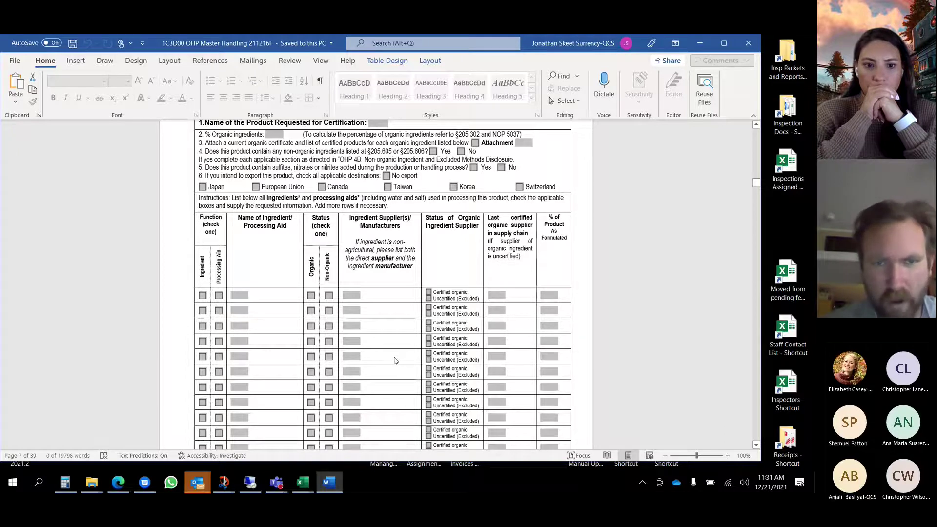
scroll(396, 360, up, 1)
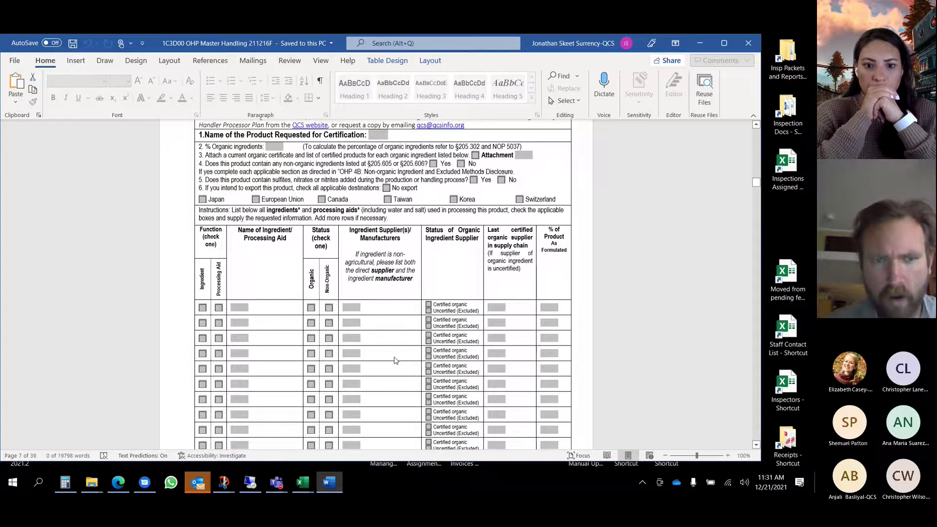
scroll(395, 360, up, 1)
scroll(395, 360, up, 1)
scroll(395, 360, up, 2)
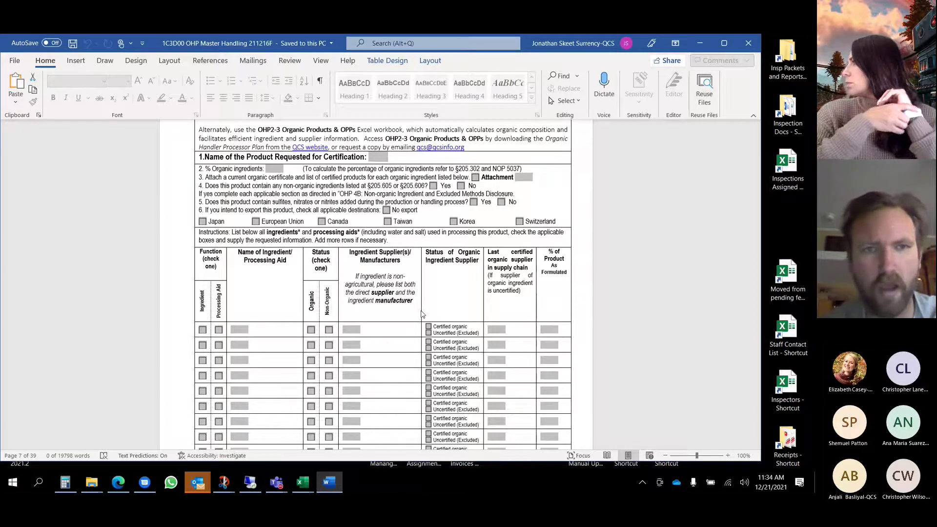
Step: Switch to the OHP2-3 Organic Products & OPPs workbook in Excel and review its TOC and Products Requested for Cert sheets
key(alt+Tab)
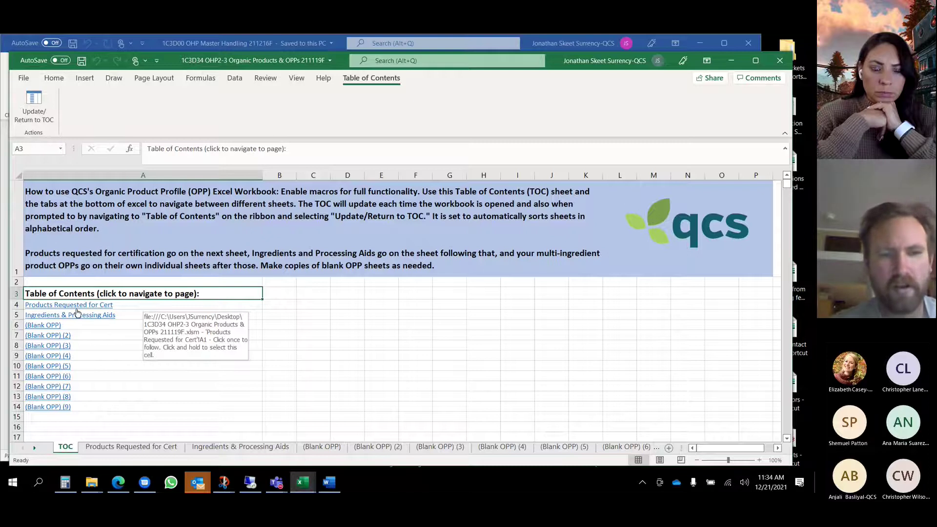
click(140, 452)
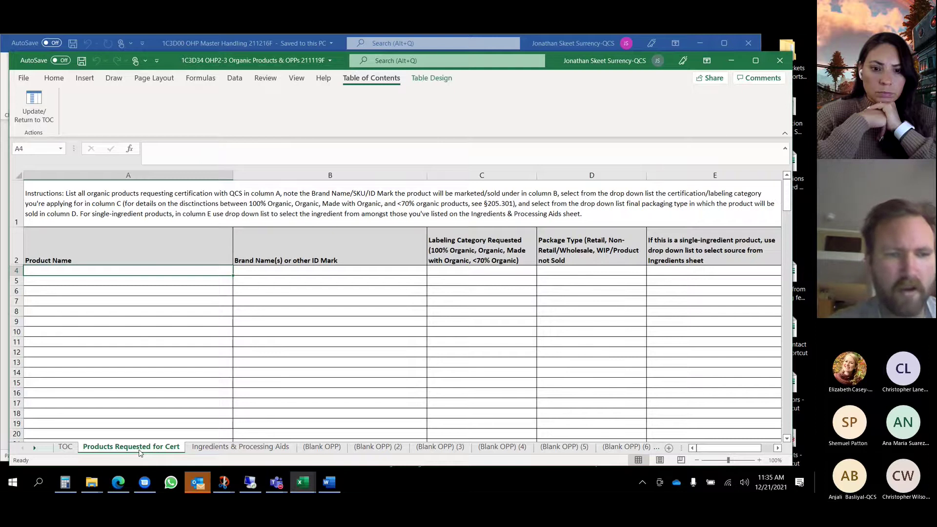
click(66, 448)
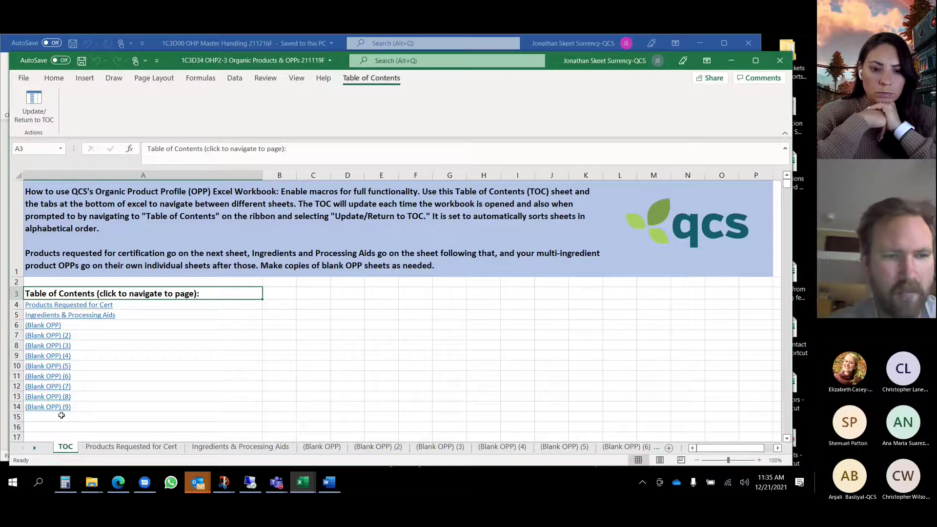
click(118, 448)
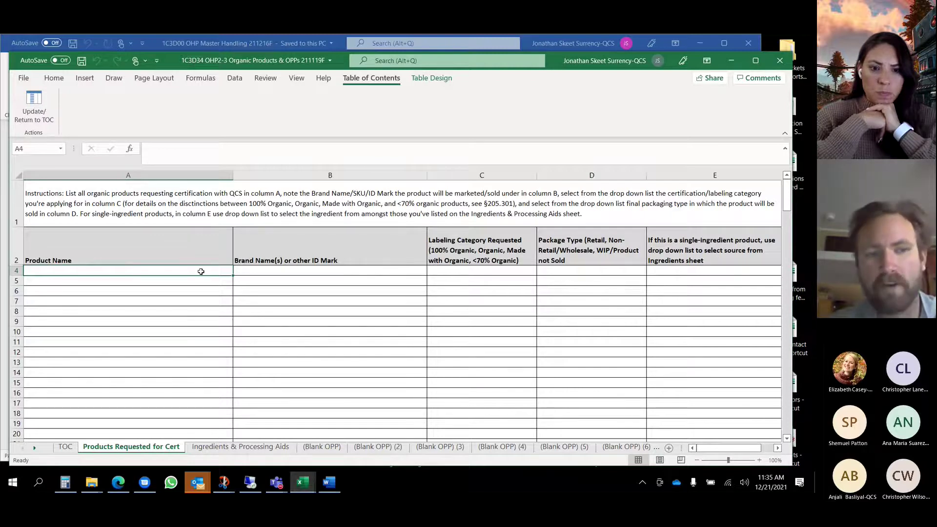
Step: Enter "test" as the first product name in cell A4 of the Products Requested for Cert sheet
click(260, 274)
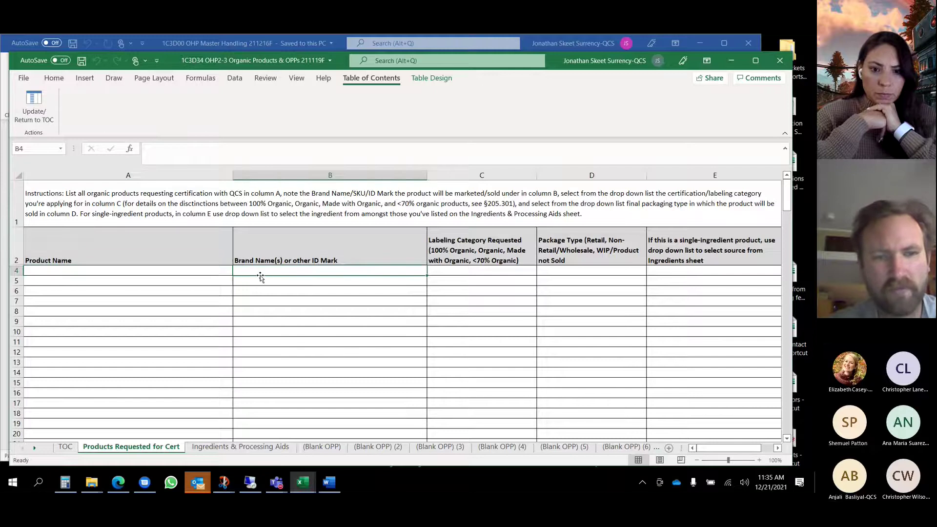
click(121, 269)
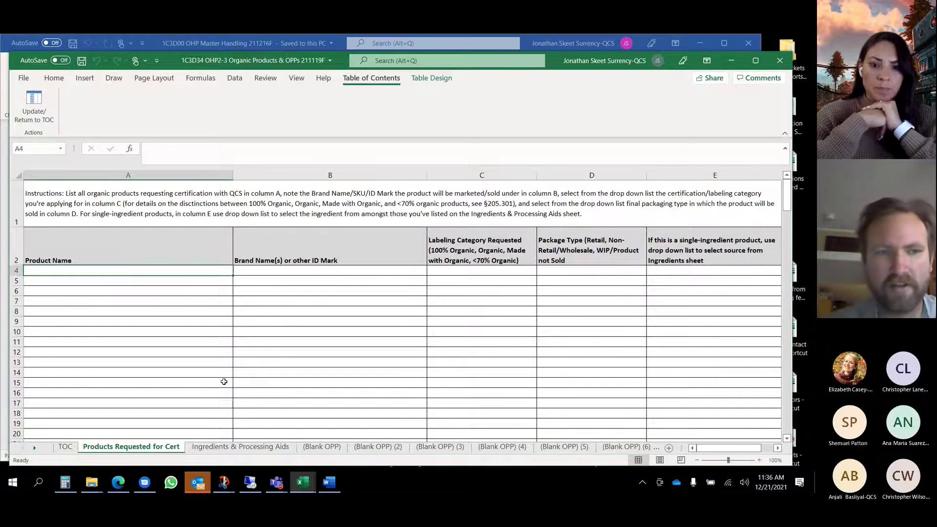
text(tr)
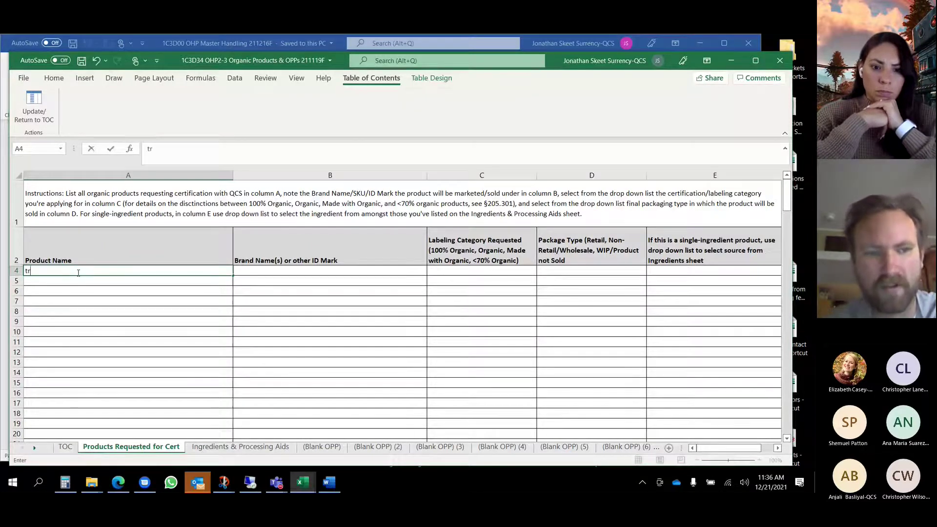
key(BackSpace)
text(est)
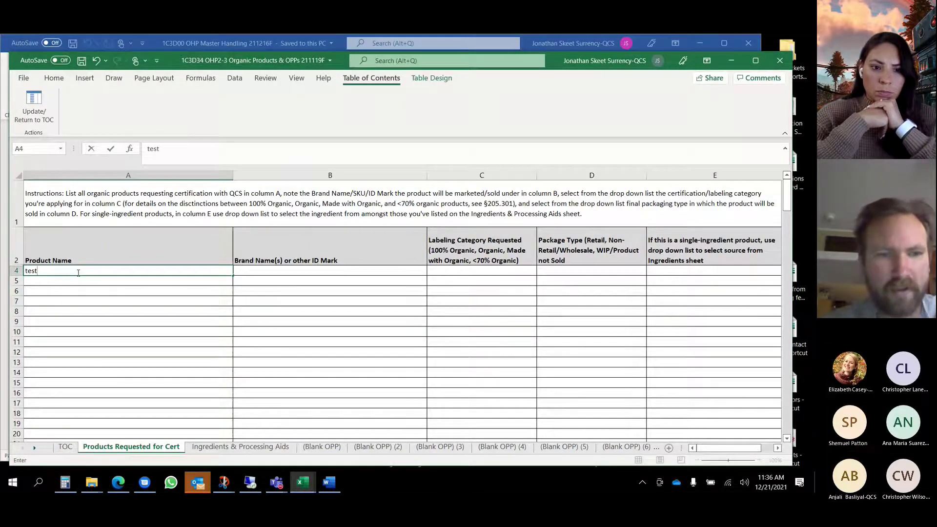
Step: On the (Blank OPP) sheet, choose "test" as the name of the product requested for certification in cell B2
click(320, 448)
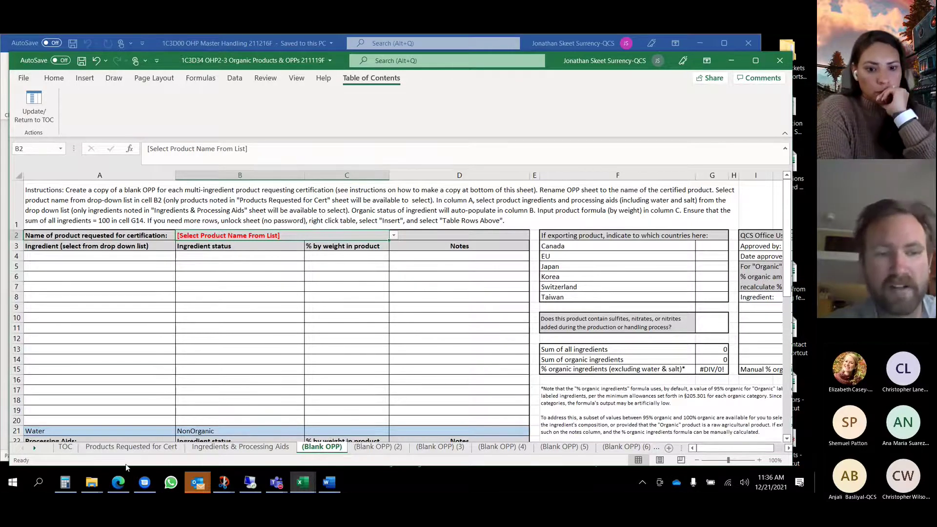
click(109, 447)
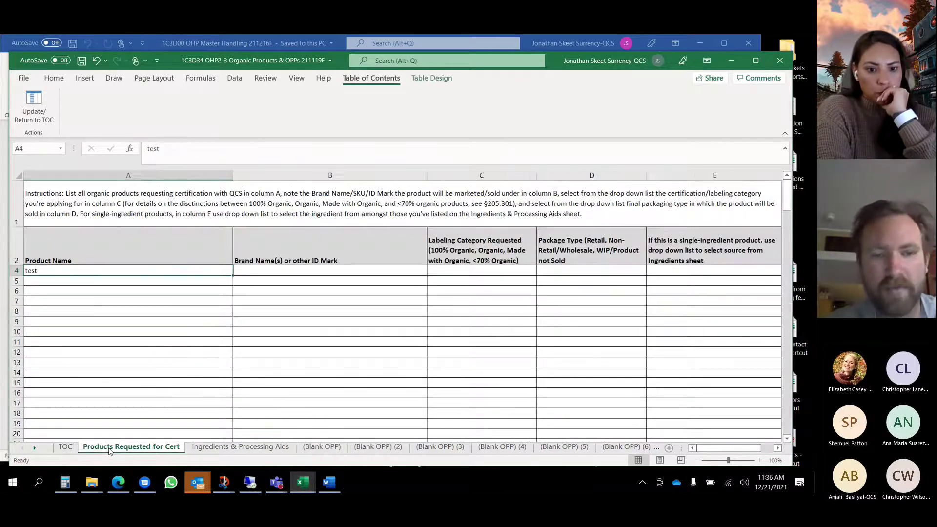
click(308, 447)
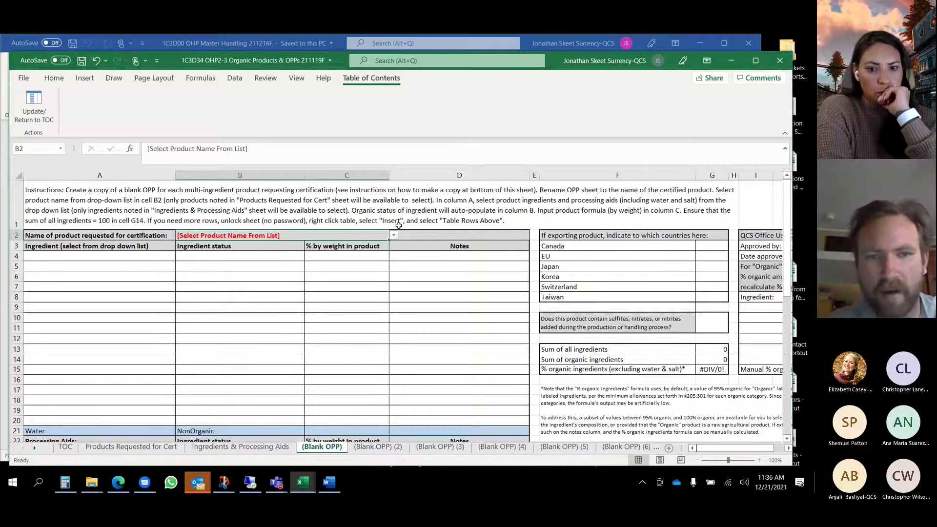
click(393, 235)
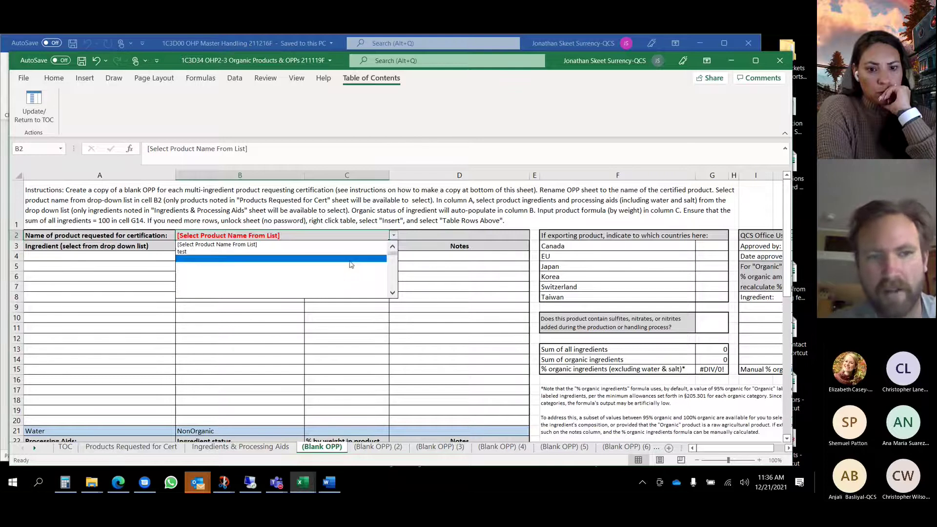
click(282, 252)
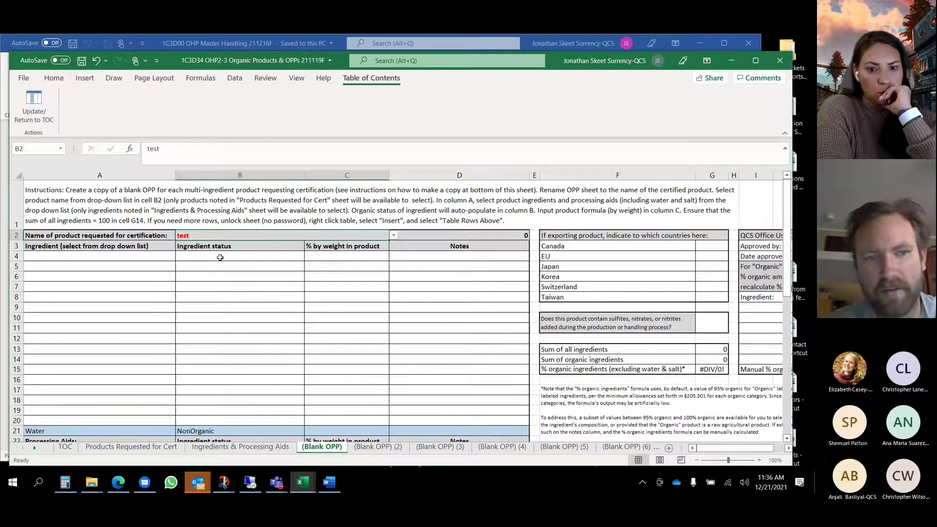
Step: Reset the product name in B2 to [Select Product Name From List] and return to the Products Requested for Cert sheet
click(393, 235)
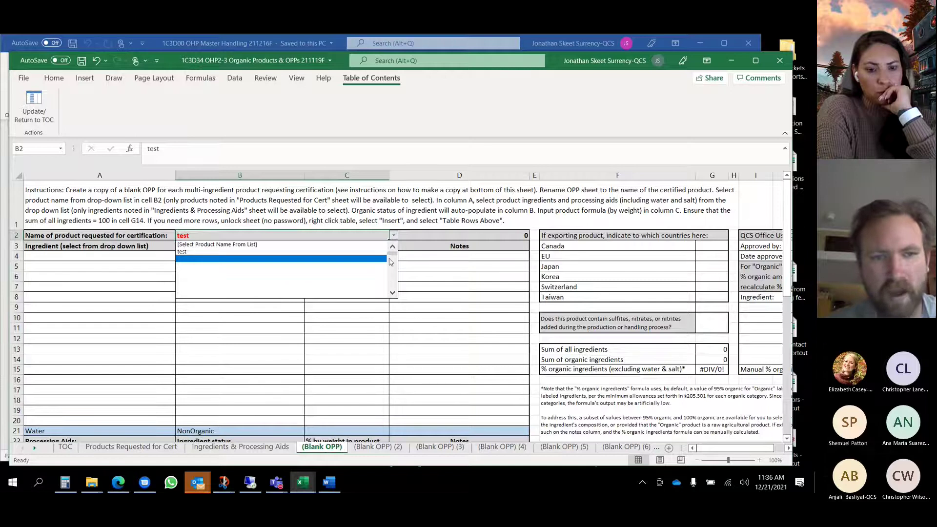
click(219, 243)
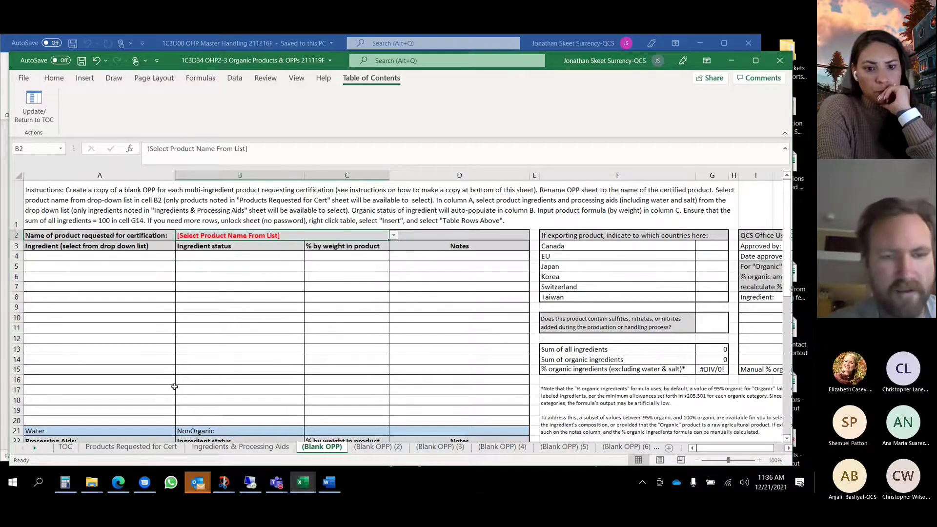
click(112, 448)
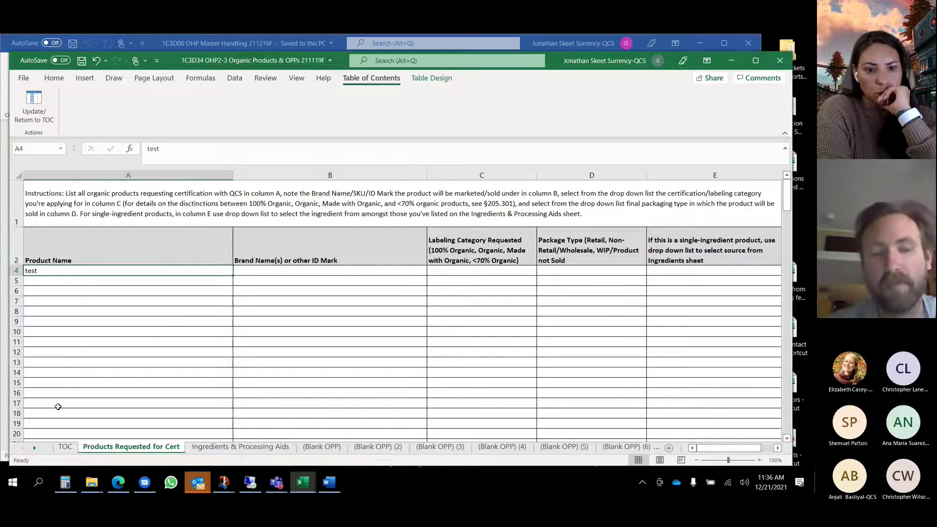
click(58, 406)
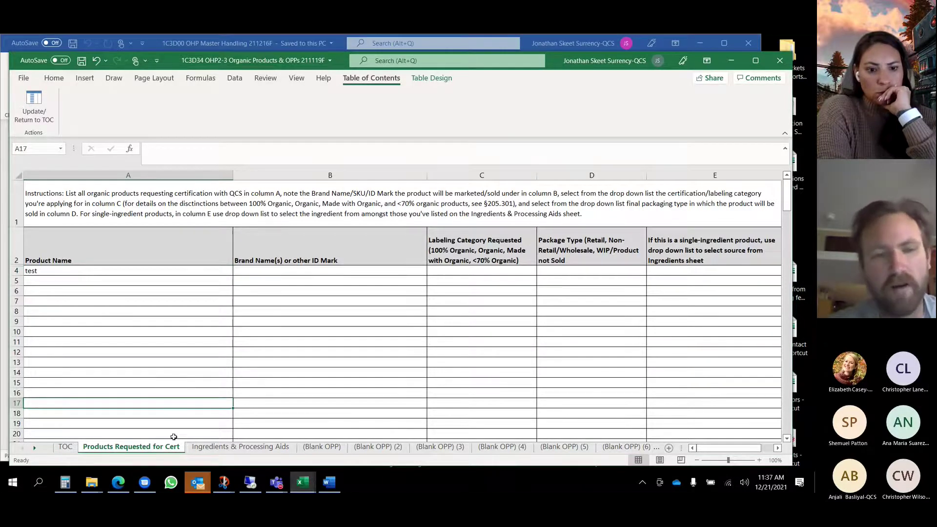
Step: Check the product name list in B2 of the (Blank OPP) sheet, and clear "test" from A4 of the Products Requested for Cert sheet
click(321, 446)
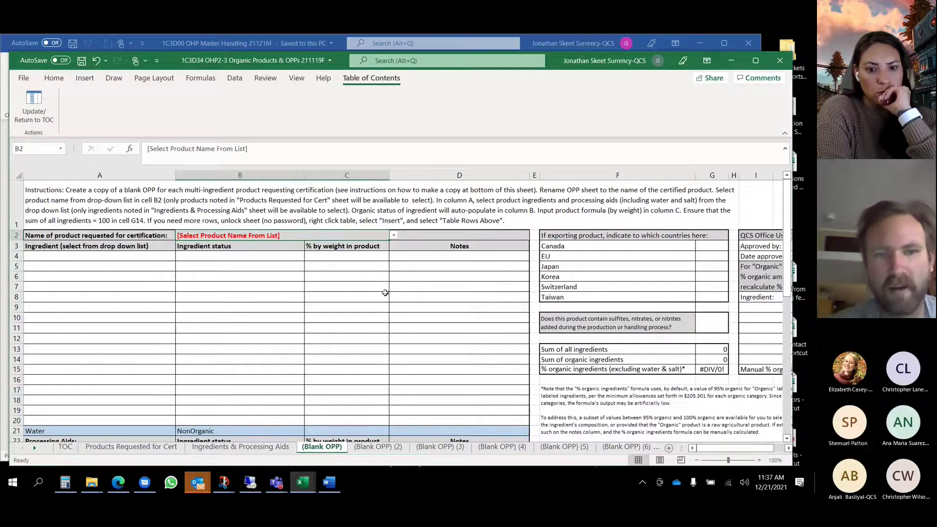
click(393, 236)
click(393, 236)
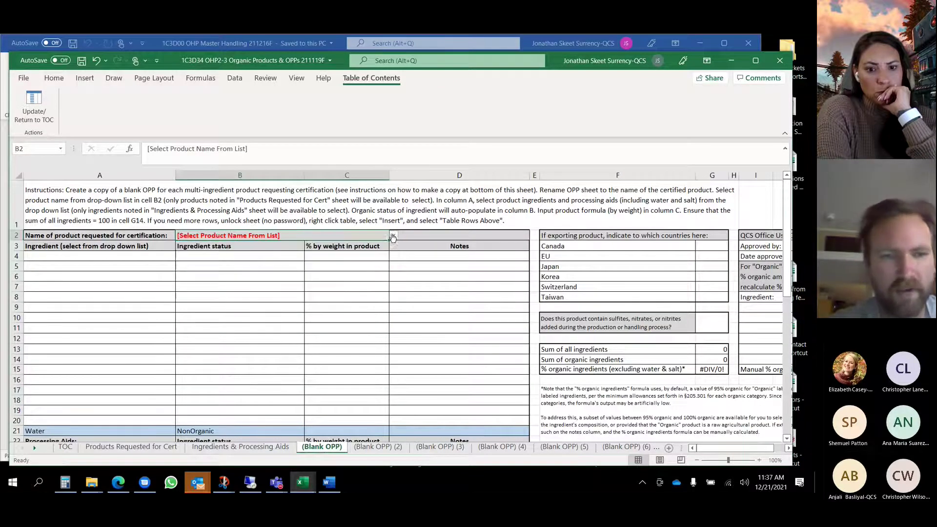
click(131, 446)
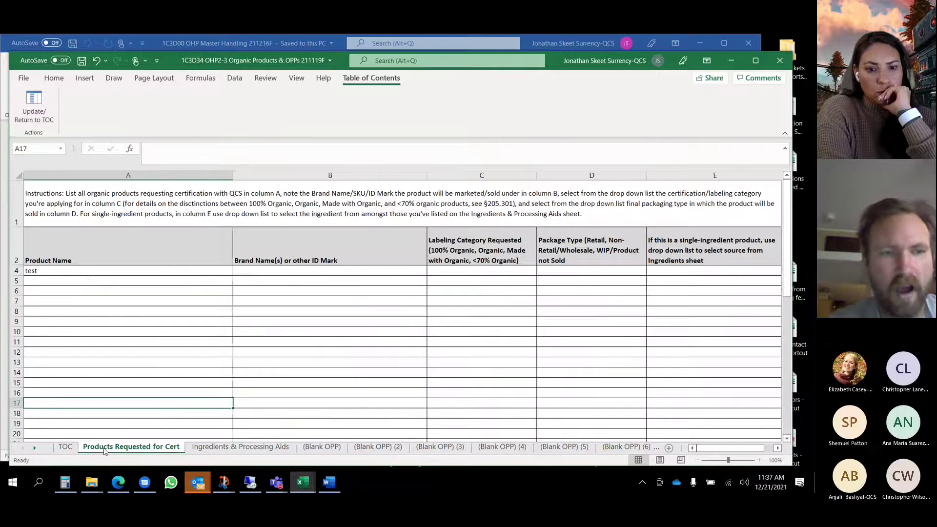
click(31, 282)
click(31, 271)
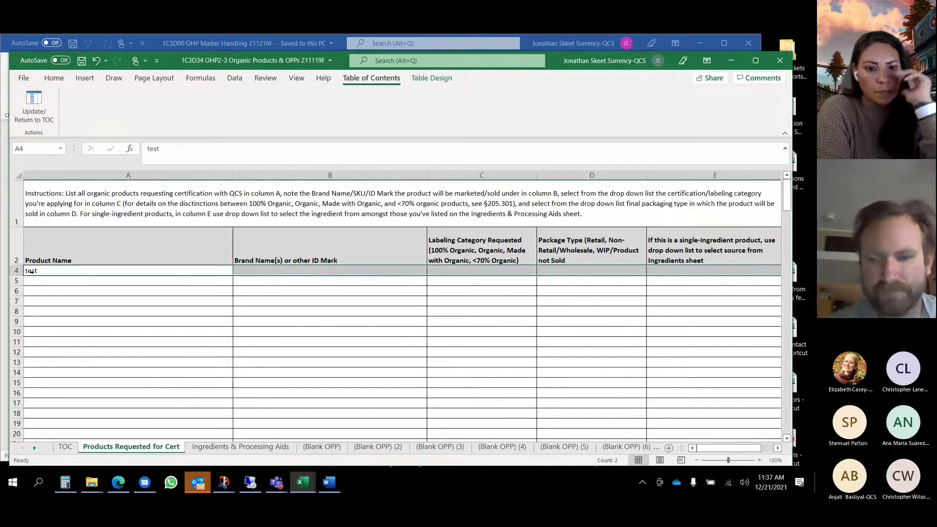
key(Delete)
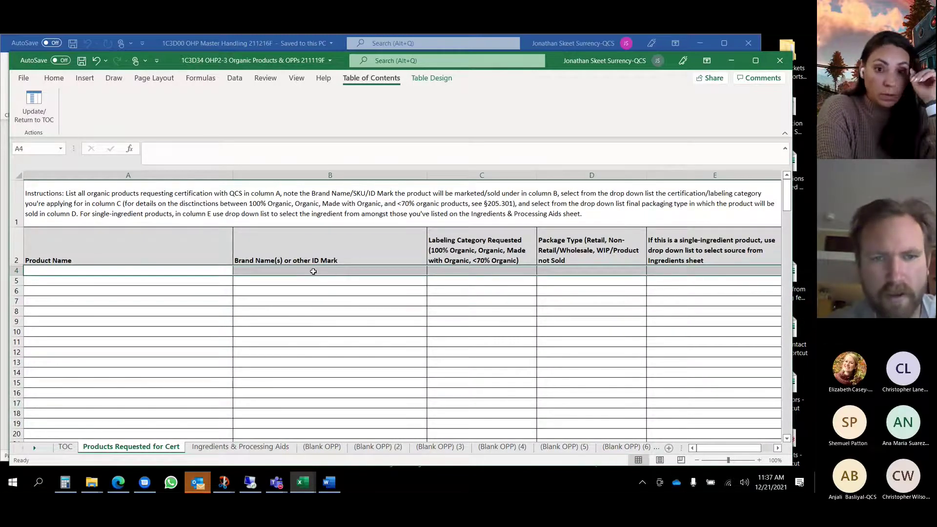
Step: Review the brand name cell and the labeling category and package type options in row 4 of the Products Requested for Cert sheet
click(287, 269)
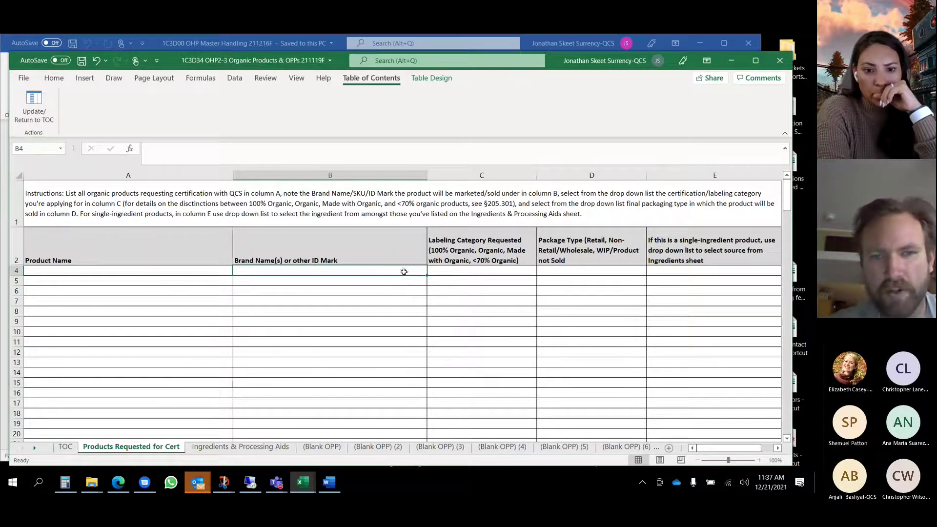
click(484, 271)
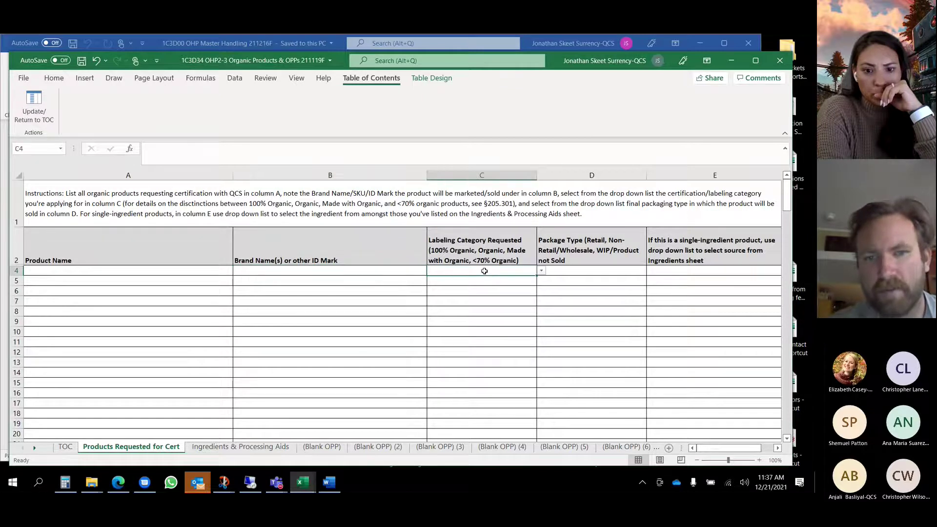
click(541, 271)
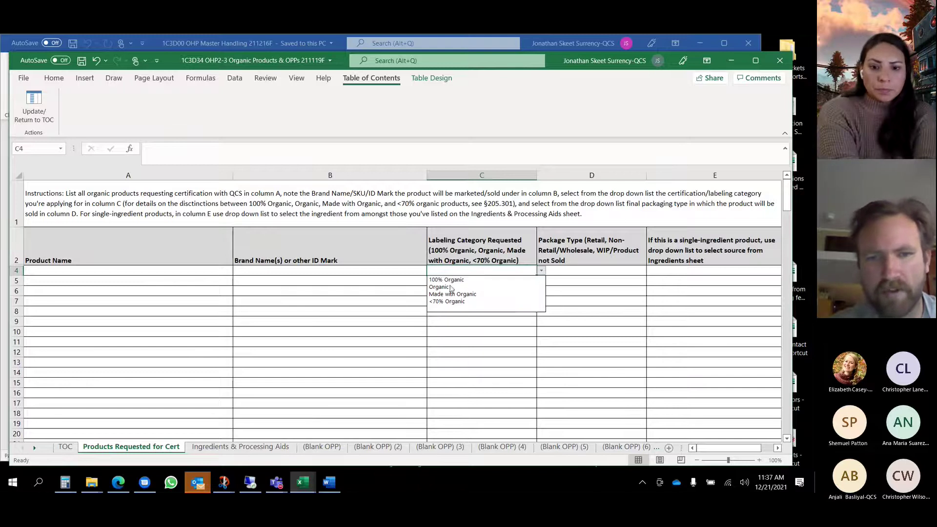
click(476, 271)
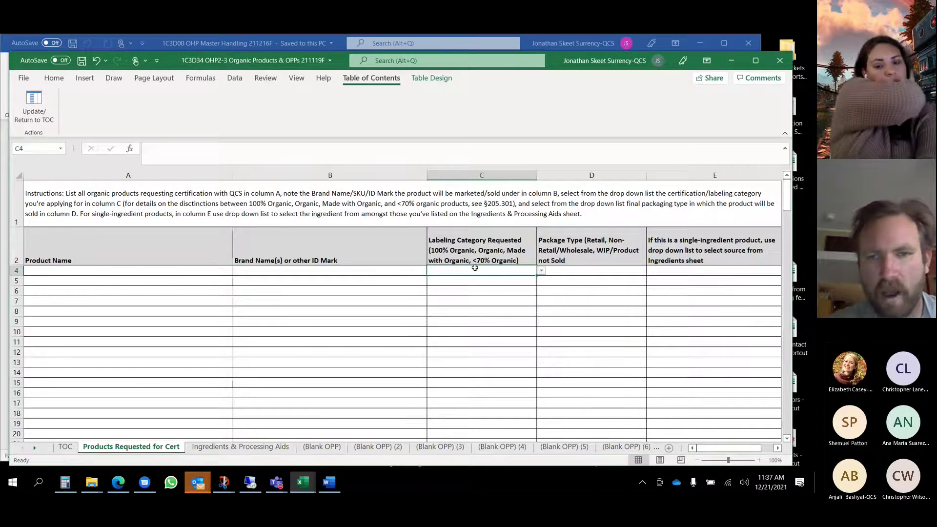
click(618, 269)
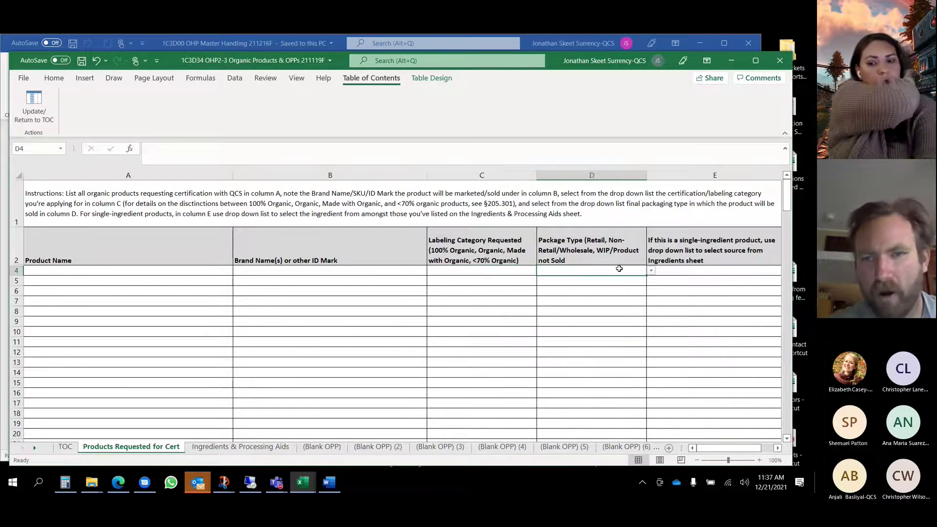
click(651, 272)
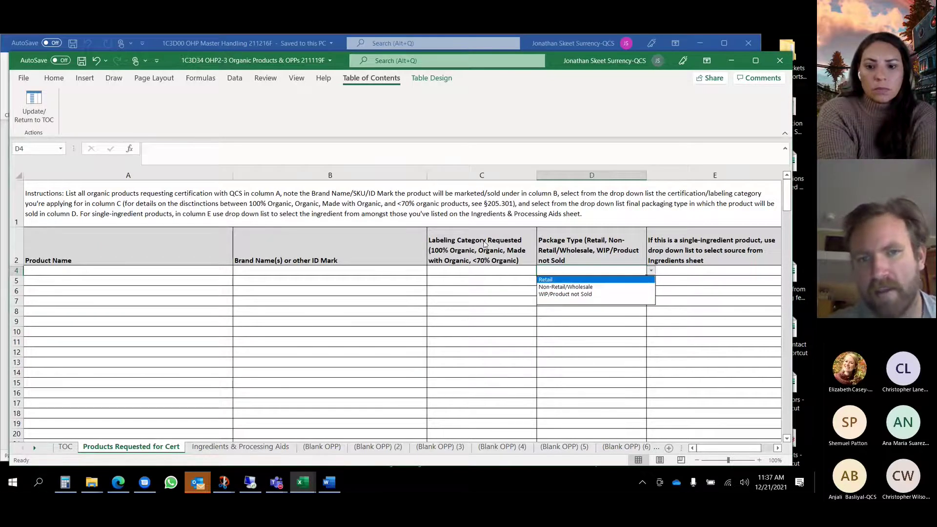
click(471, 271)
click(471, 272)
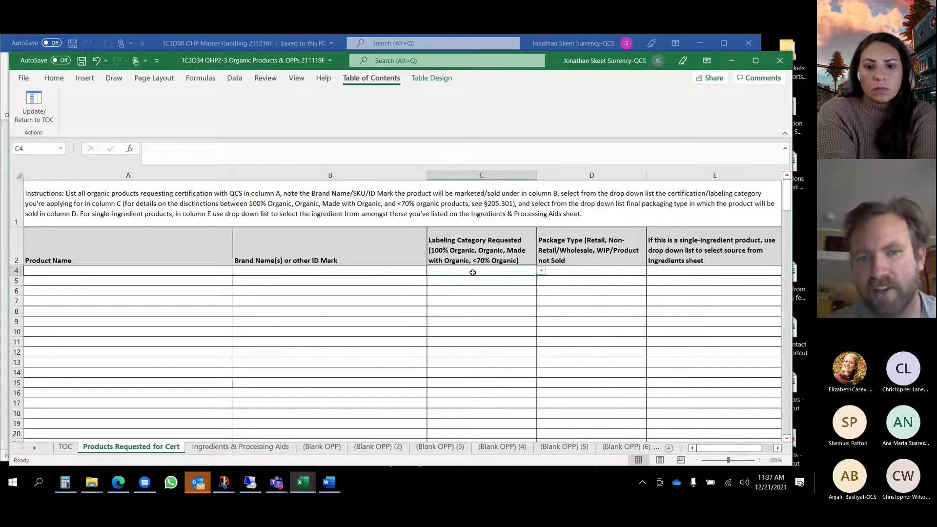
Step: Enter "test" as the product name in A4 and set its requested labeling category in C4 to 100% Organic
click(159, 271)
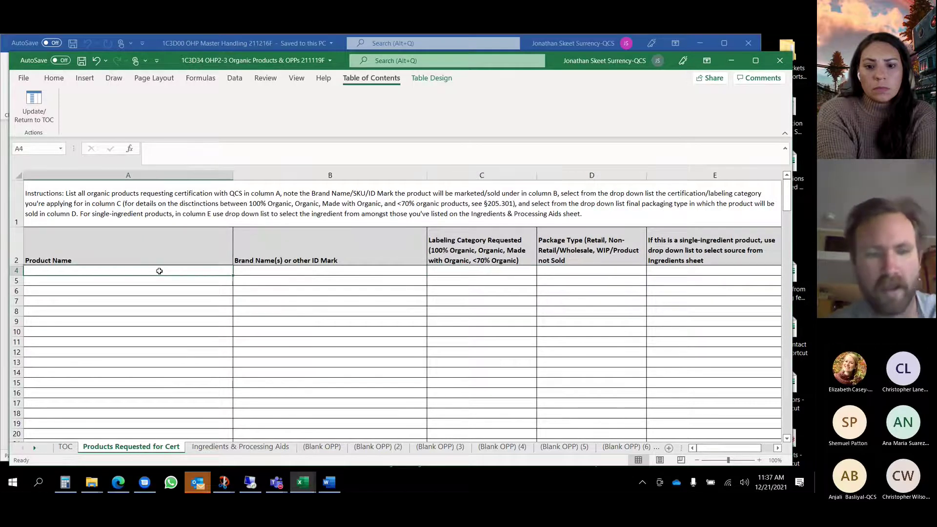
text(test)
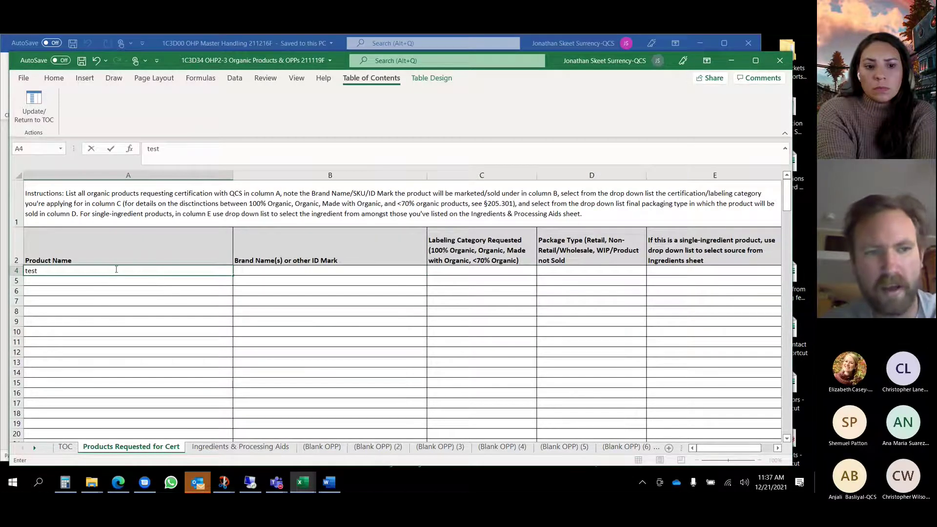
key(Return)
click(47, 270)
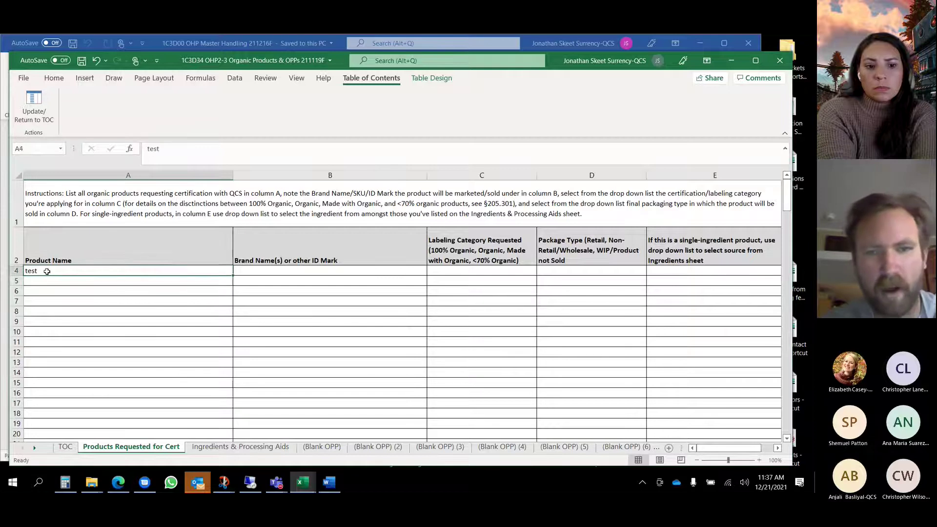
click(458, 269)
click(541, 271)
click(454, 280)
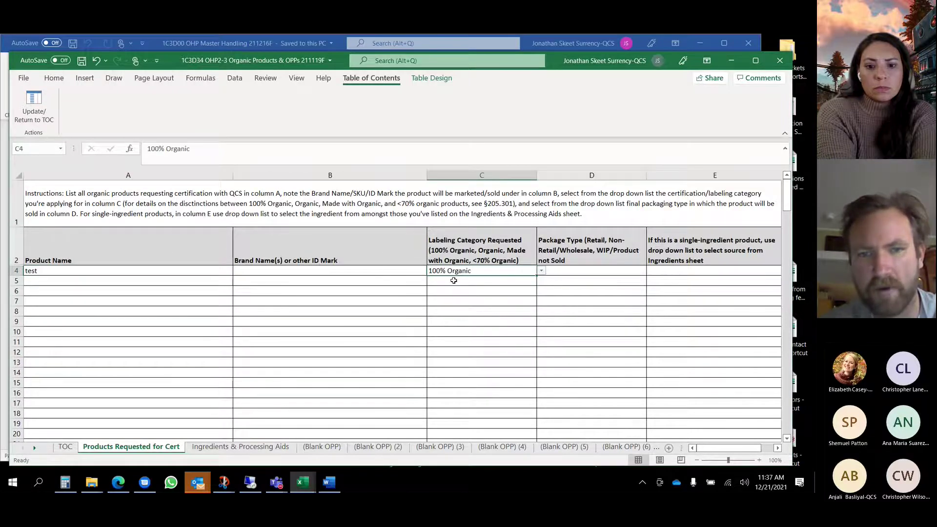
Step: On the (Blank OPP) sheet, select "test" in cell B2 as the product requested for certification
click(322, 448)
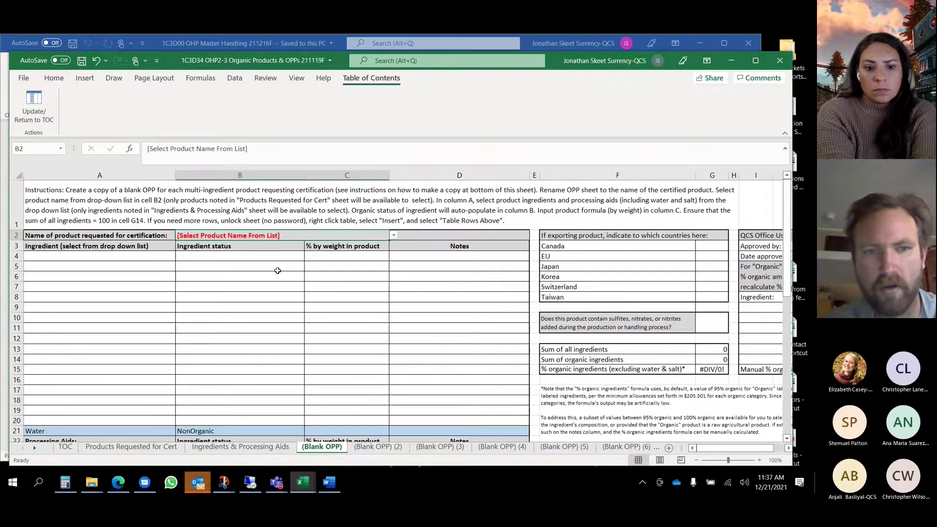
click(394, 237)
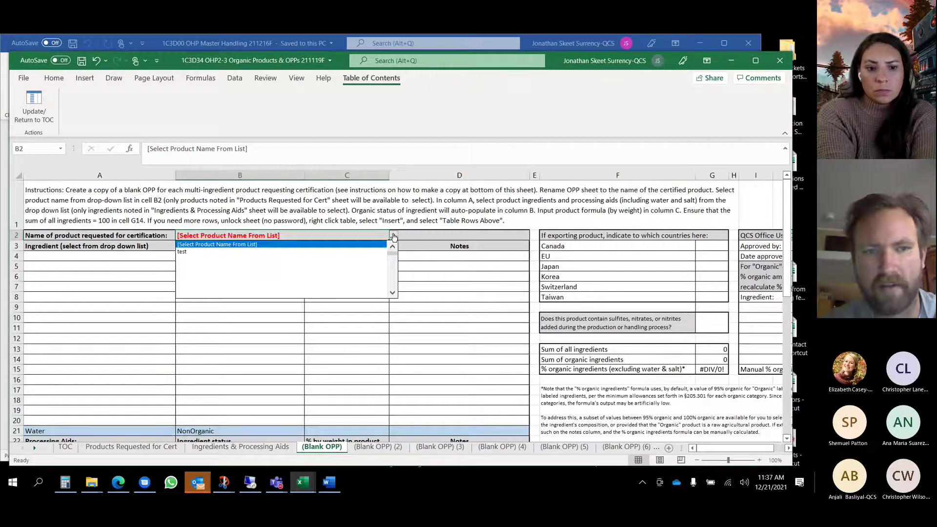
click(197, 253)
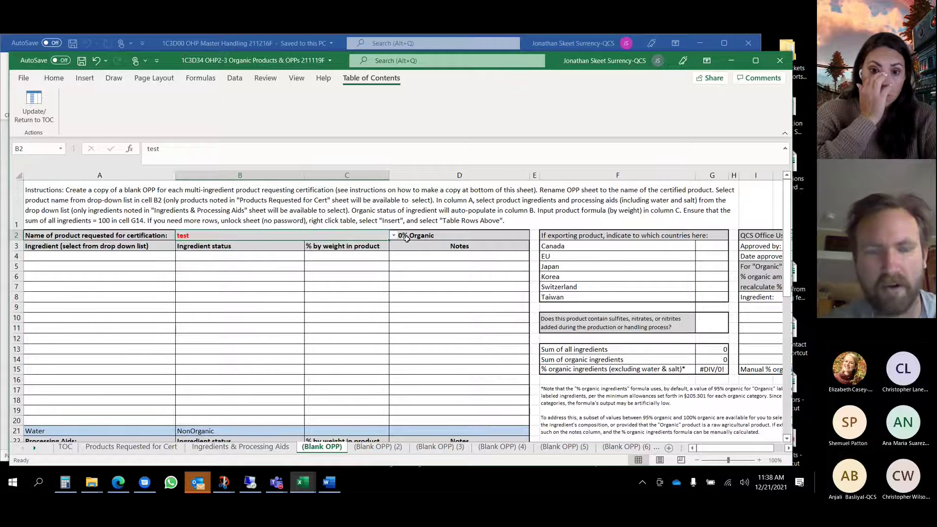
Step: Change the test product's labeling category to Made with Organic and check the category shown on the (Blank OPP) sheet
click(140, 447)
click(540, 272)
click(481, 295)
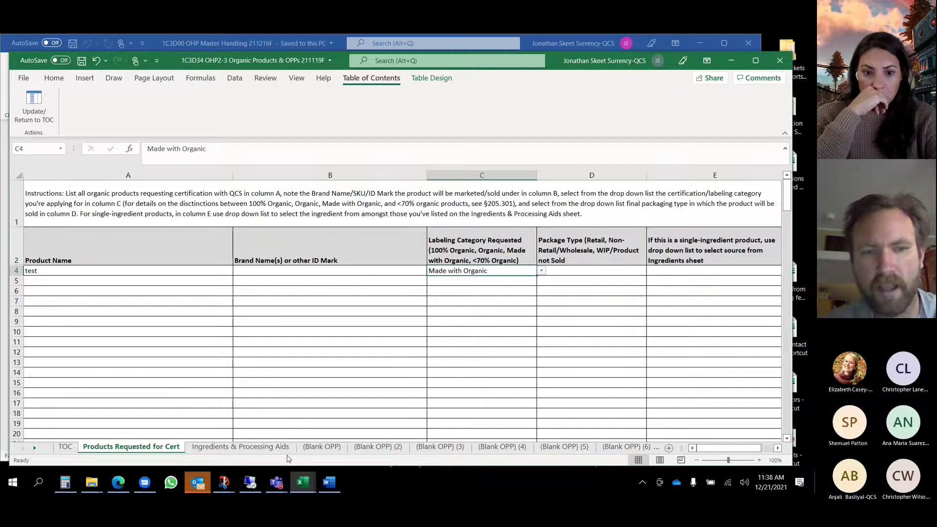
click(314, 446)
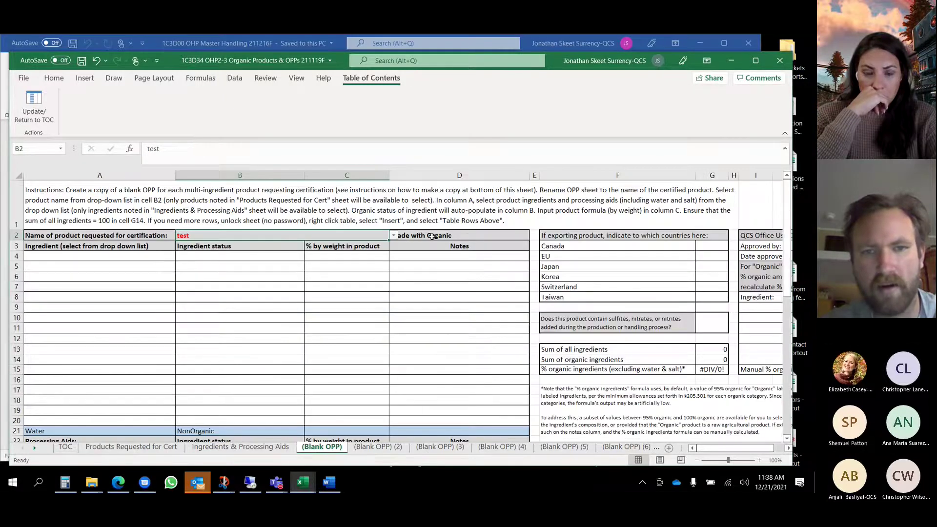
click(172, 275)
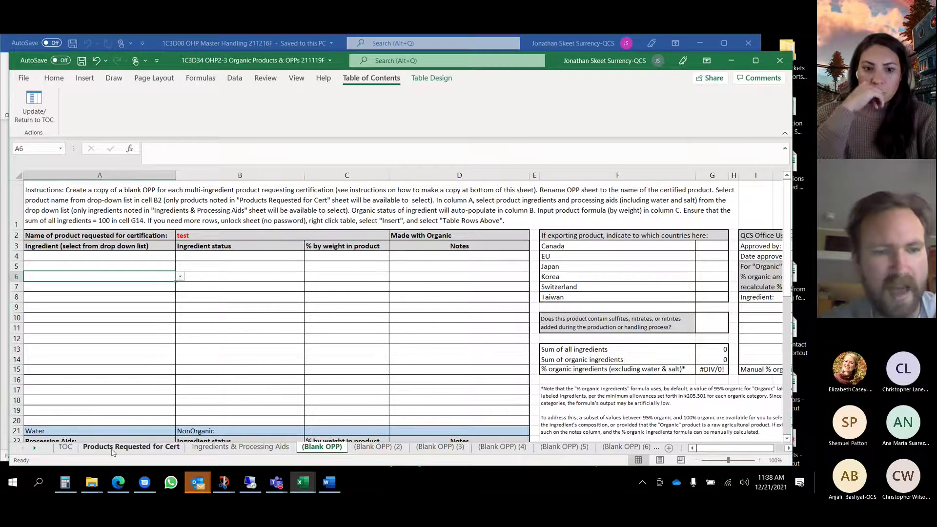
Step: Examine the package type and single-ingredient source cells in row 4 of Products Requested for Cert, widening the window to reach column E's selector
click(131, 446)
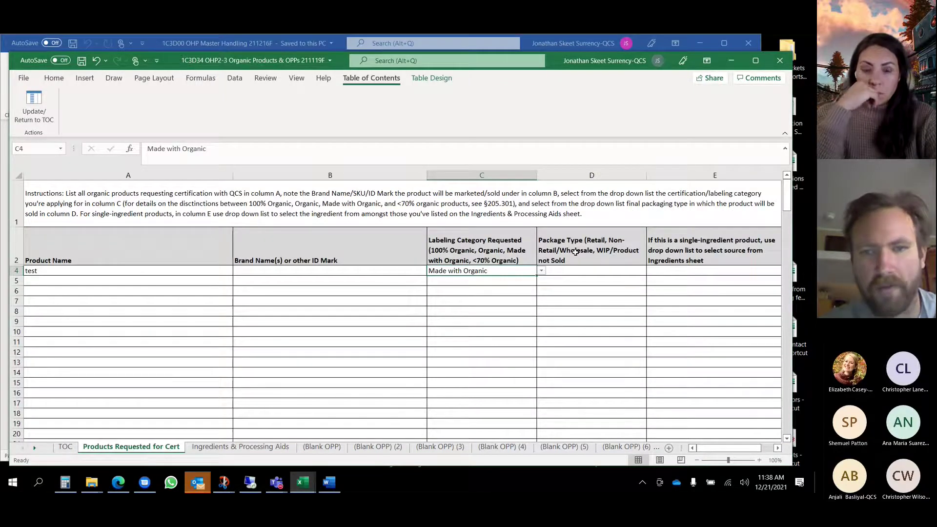
click(584, 271)
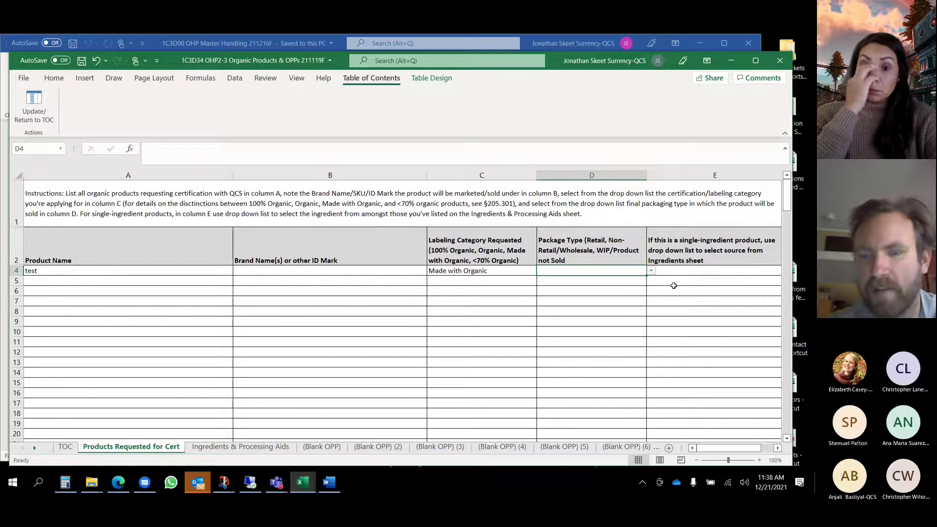
click(707, 273)
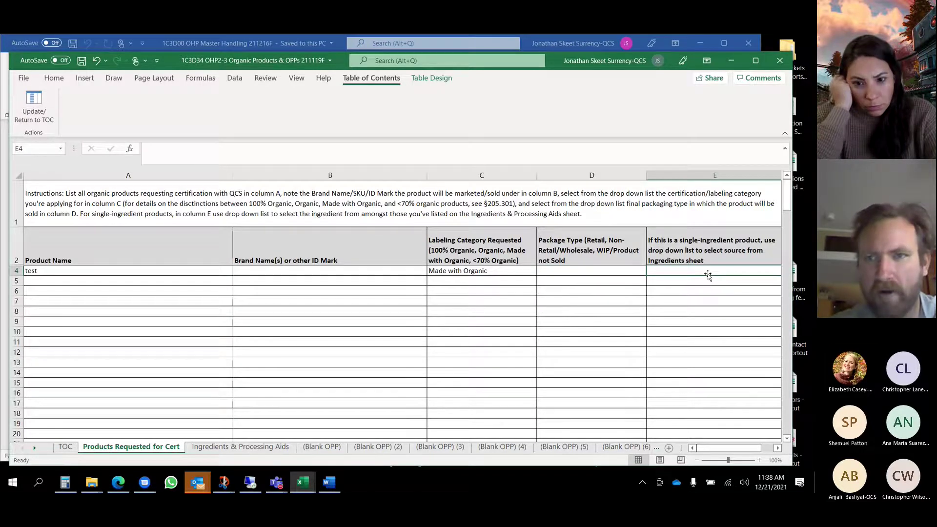
drag(793, 185, 809, 187)
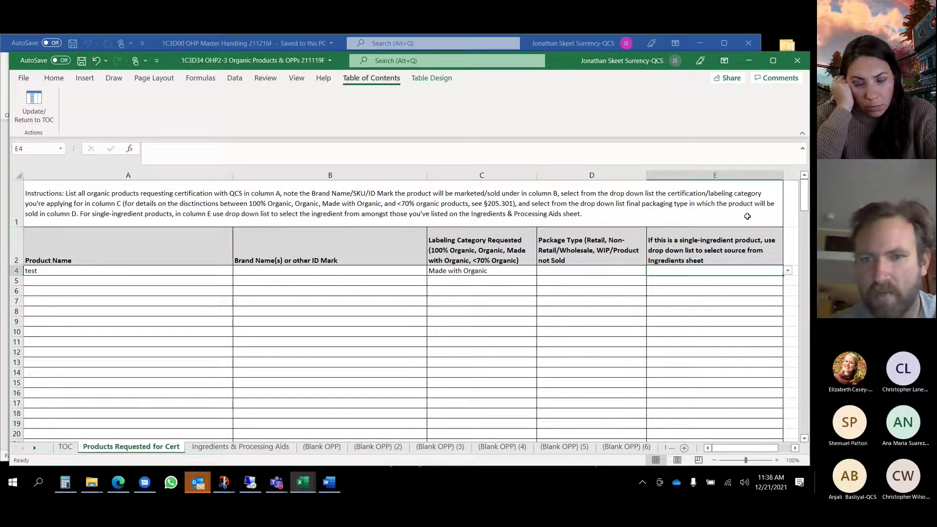
click(788, 270)
click(789, 271)
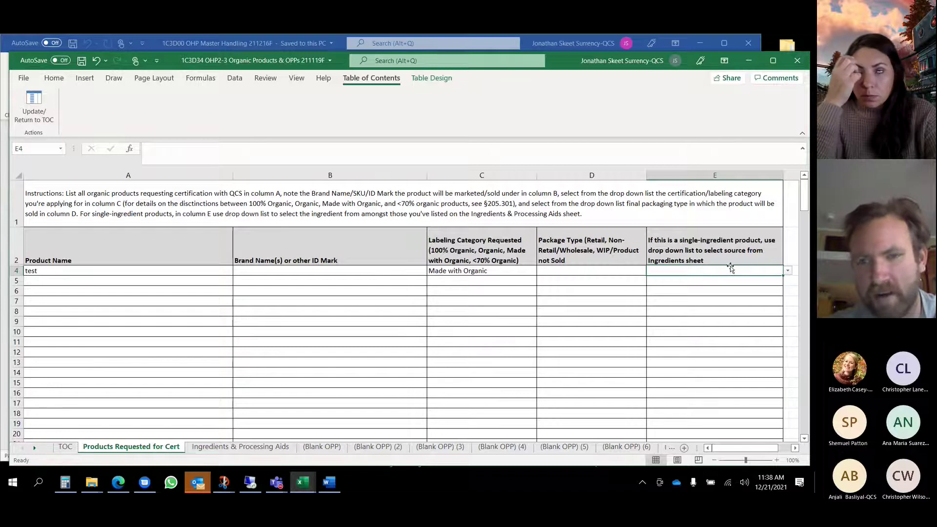
Step: On the Ingredients & Processing Aids sheet, enter "sugar" as the first ingredient in A4 and set its status to 100% Organic
click(212, 447)
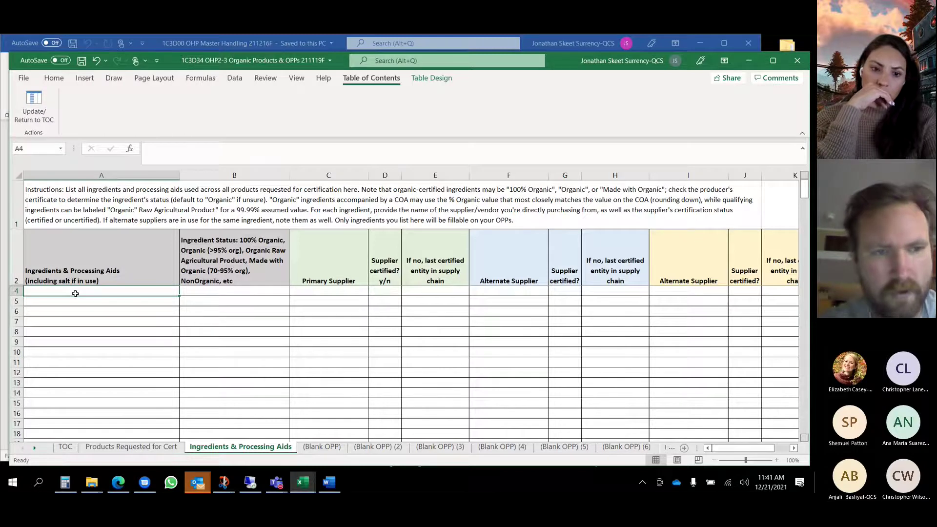
text(tes)
key(BackSpace)
key(BackSpace)
key(BackSpace)
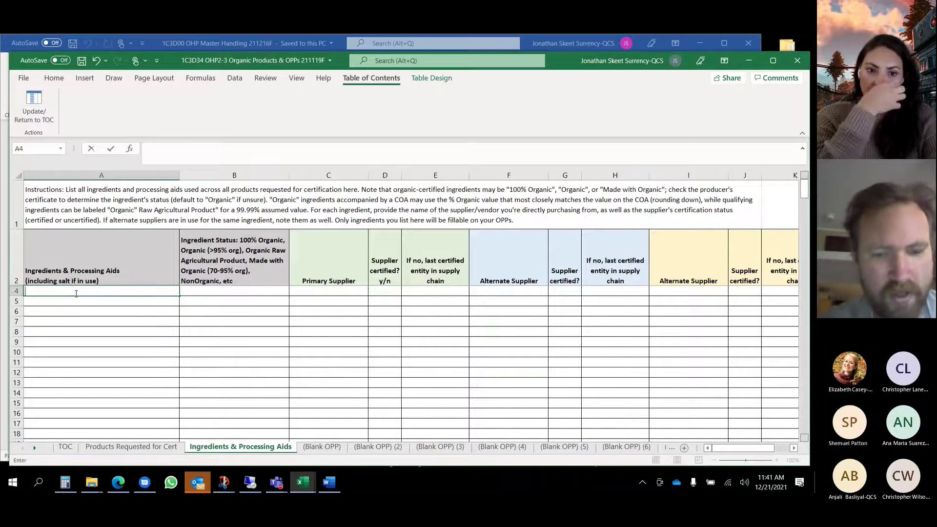
text(sugar)
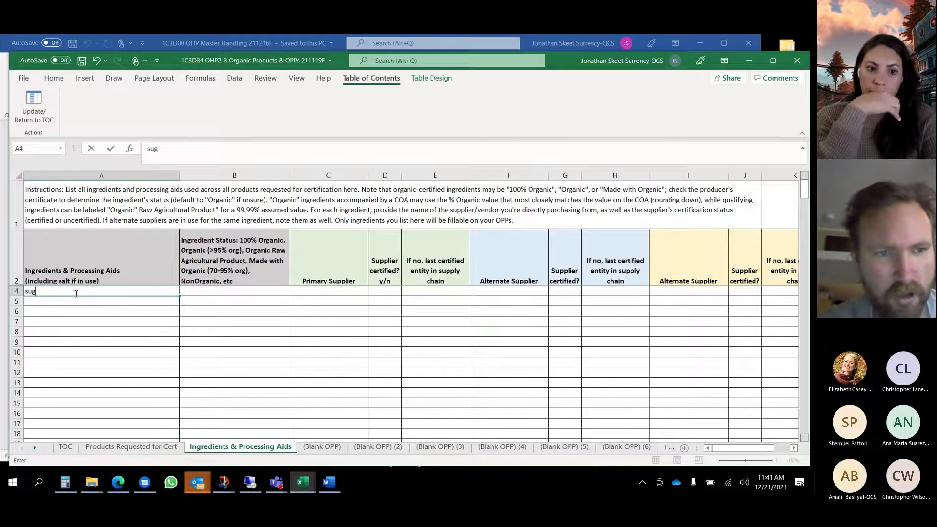
click(262, 292)
click(292, 291)
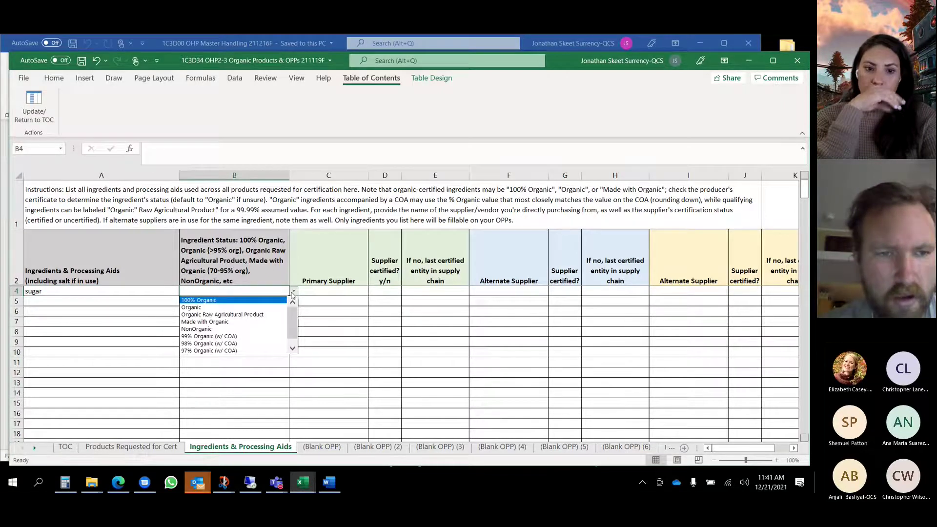
click(205, 301)
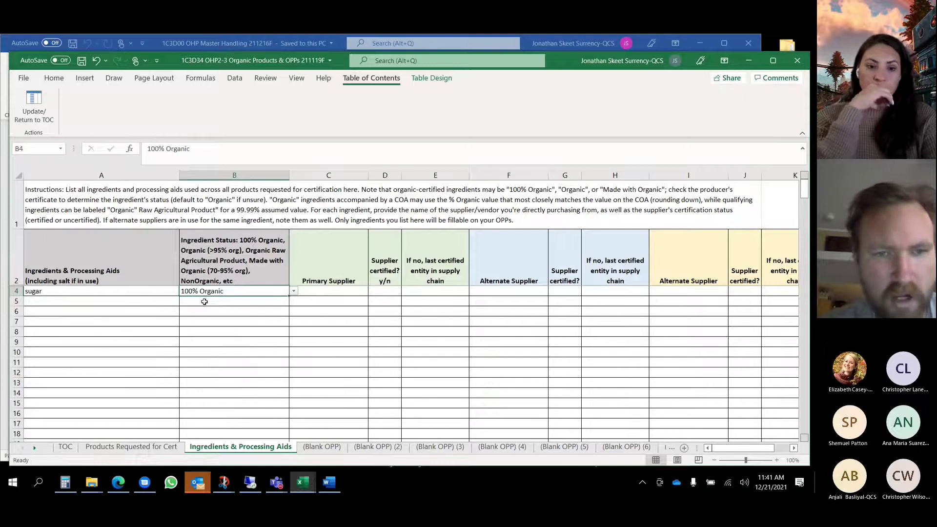
Step: Review the primary supplier, supplier certified and last certified entity cells in the sugar row
click(329, 291)
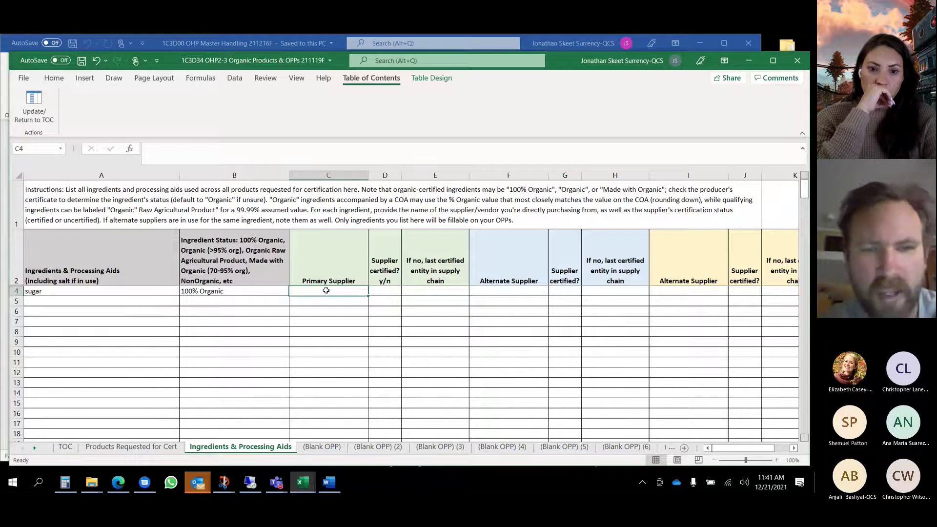
click(385, 292)
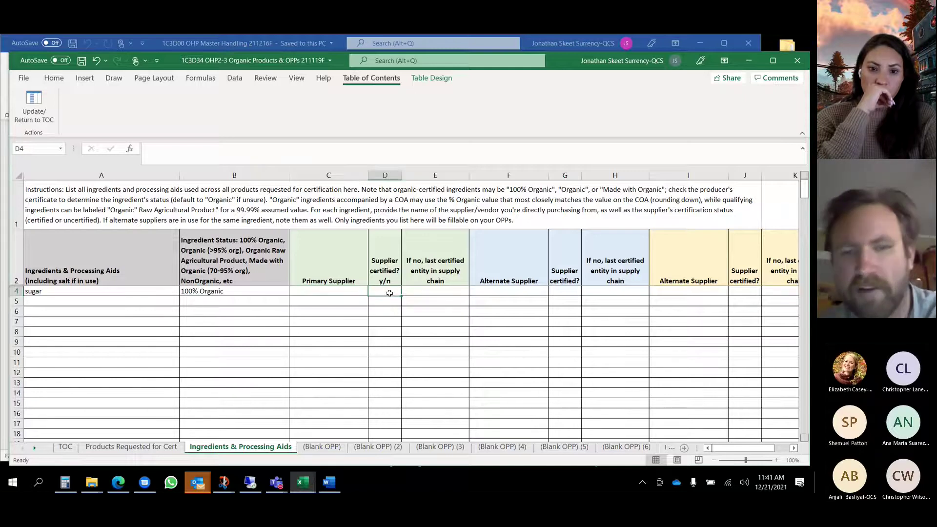
click(435, 291)
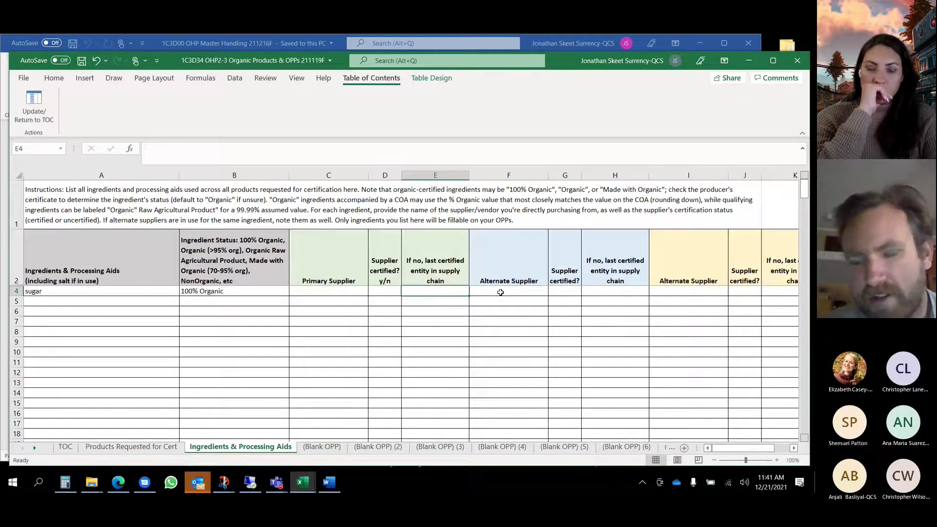
Step: Review the sugar row's supplier columns, from the primary supplier through both alternate suppliers to the last certified entity in column K
click(500, 292)
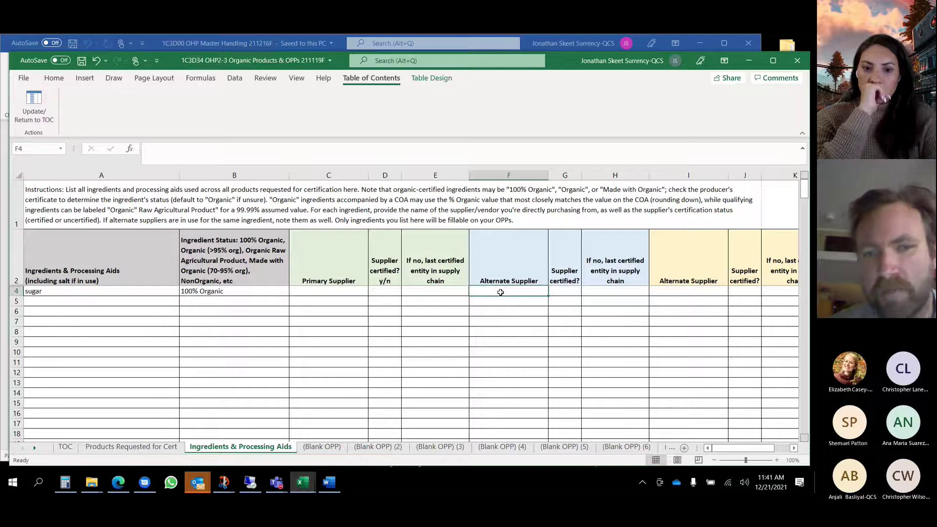
key(Left)
key(Left)
key(Left)
key(Left)
key(Left)
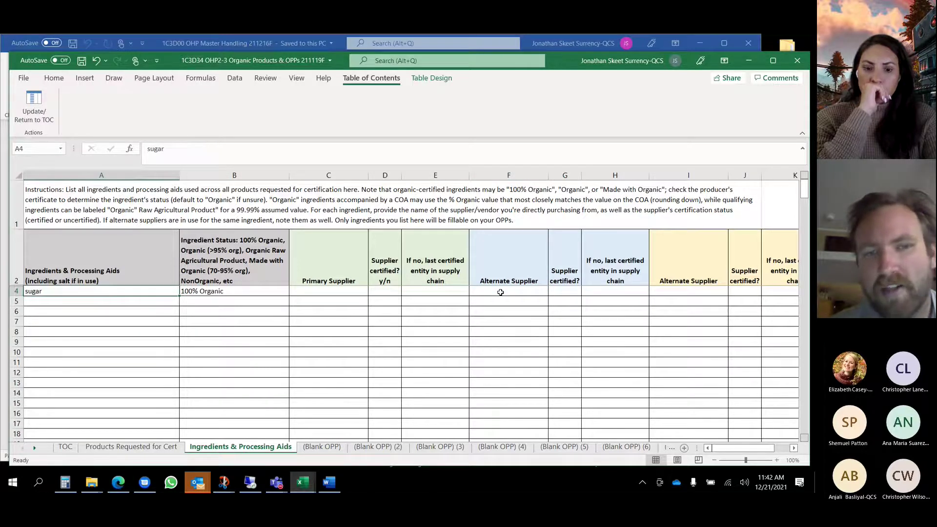
key(Right)
key(Right)
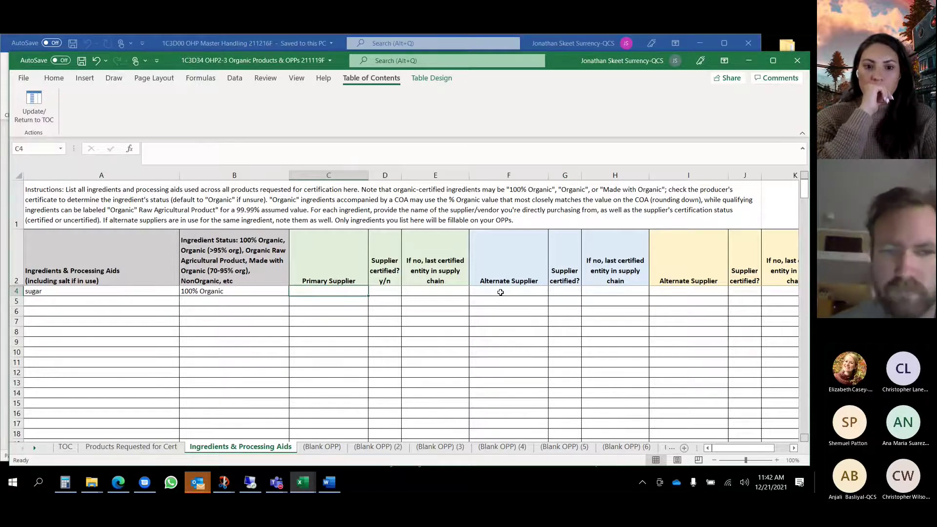
key(Right)
key(Right)
key(Right)
key(Right)
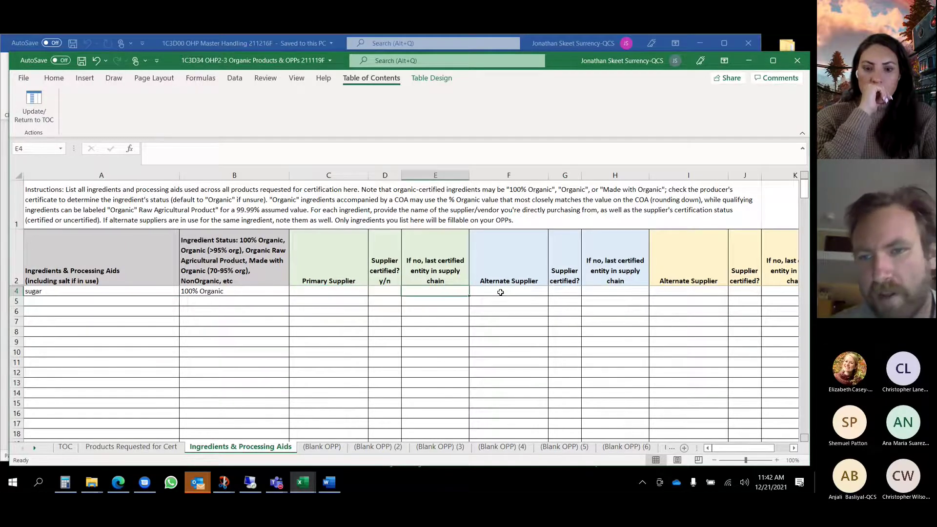
key(Left)
key(Left)
key(Left)
key(Left)
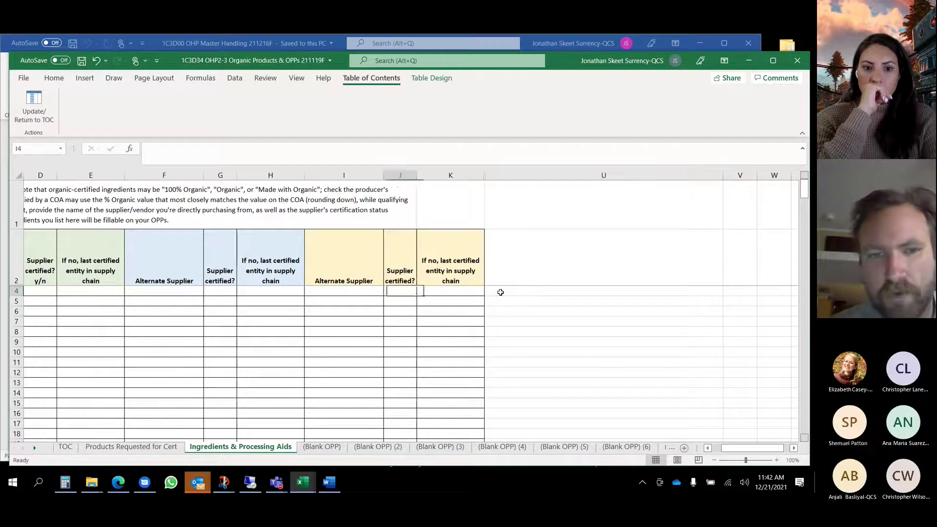
key(Right)
key(Right)
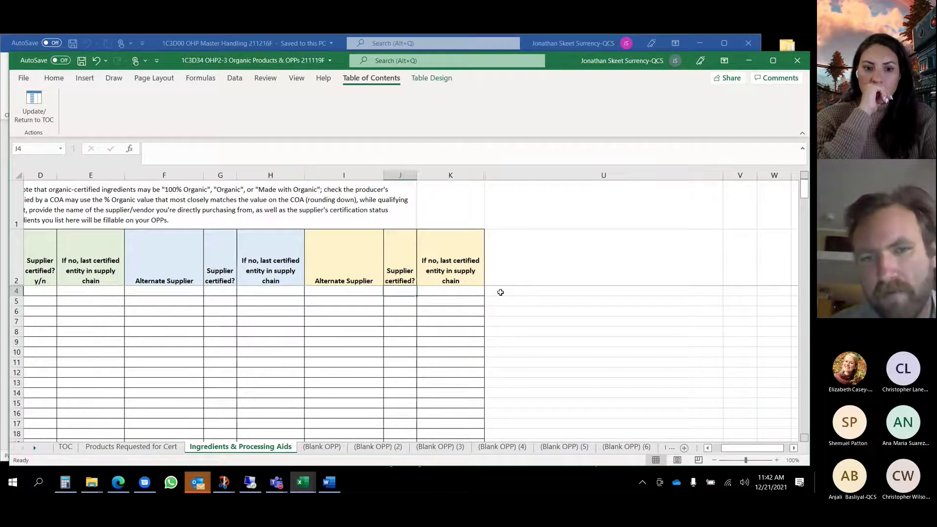
key(Right)
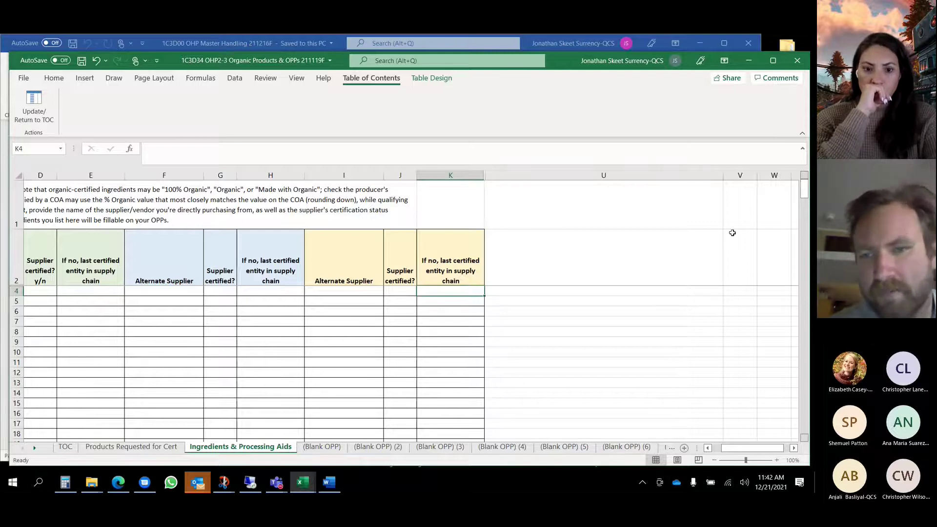
key(Left)
key(Left)
key(Left)
key(Left)
key(Left)
key(Left)
key(Left)
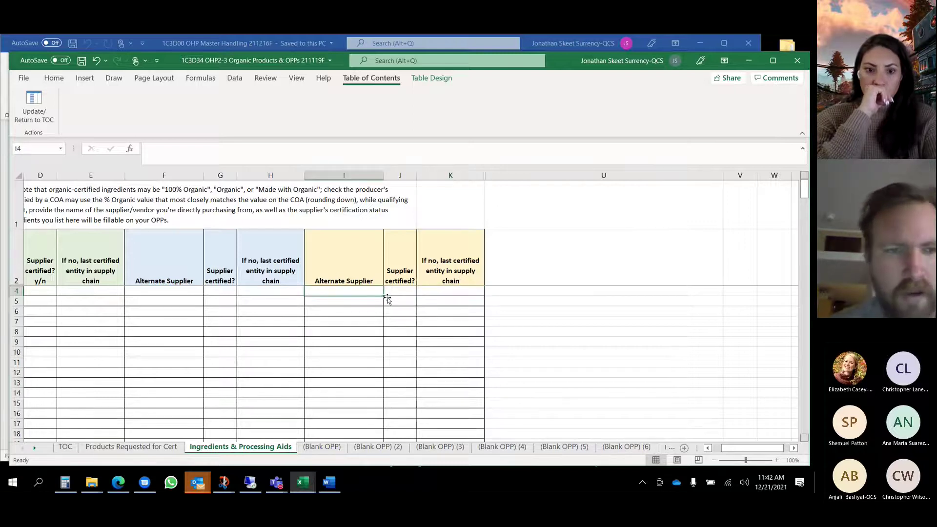
key(Right)
key(Right)
key(Right)
key(Right)
key(Right)
key(Right)
key(Right)
key(Right)
key(Right)
key(Up)
key(Left)
key(Up)
key(Down)
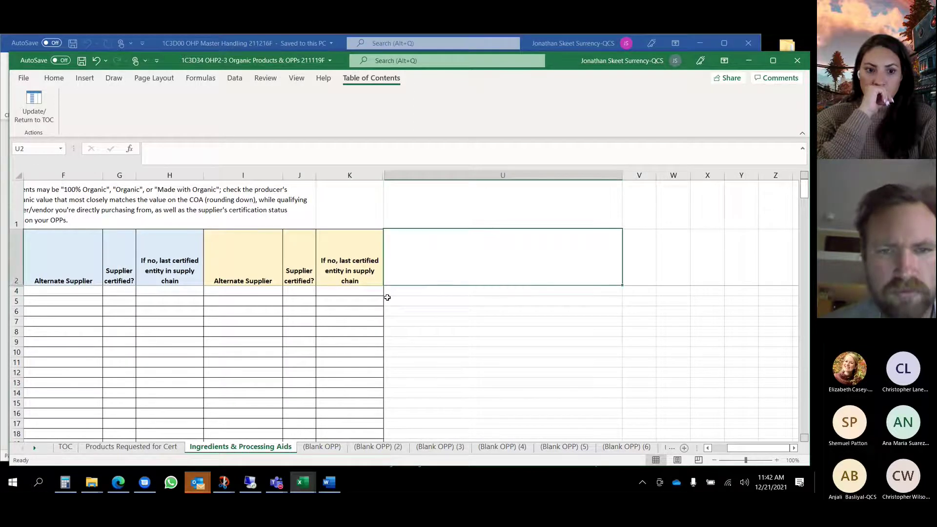
Step: Inspect the blank rows at the end of the ingredients table and return to the ingredient status column
key(ctrl+End)
click(260, 368)
key(Left)
key(Left)
key(Left)
key(Left)
key(Left)
key(Left)
key(Left)
key(Left)
key(Left)
key(Left)
key(Left)
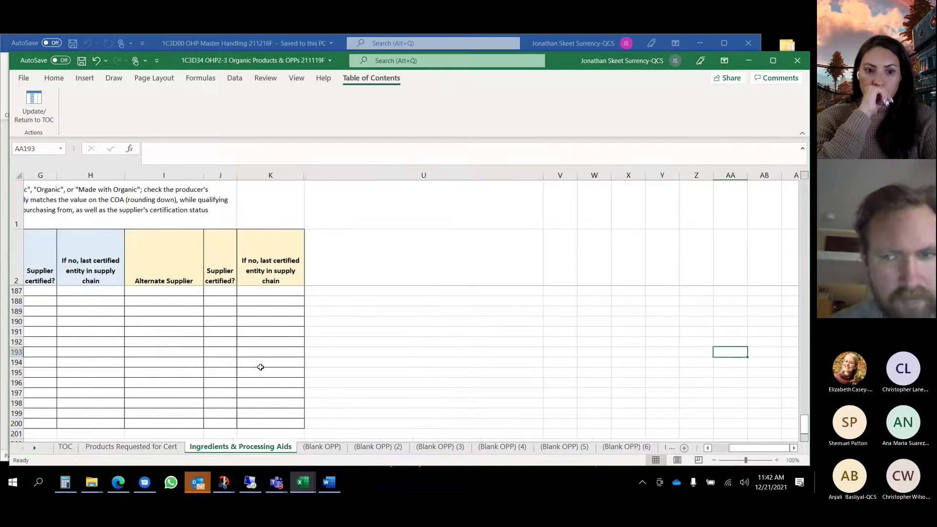
key(Left)
key(Left)
key(Left)
key(Left)
key(Left)
key(Left)
key(Left)
key(Left)
key(Left)
key(Left)
key(Left)
key(Left)
key(Left)
key(Left)
key(Left)
key(Left)
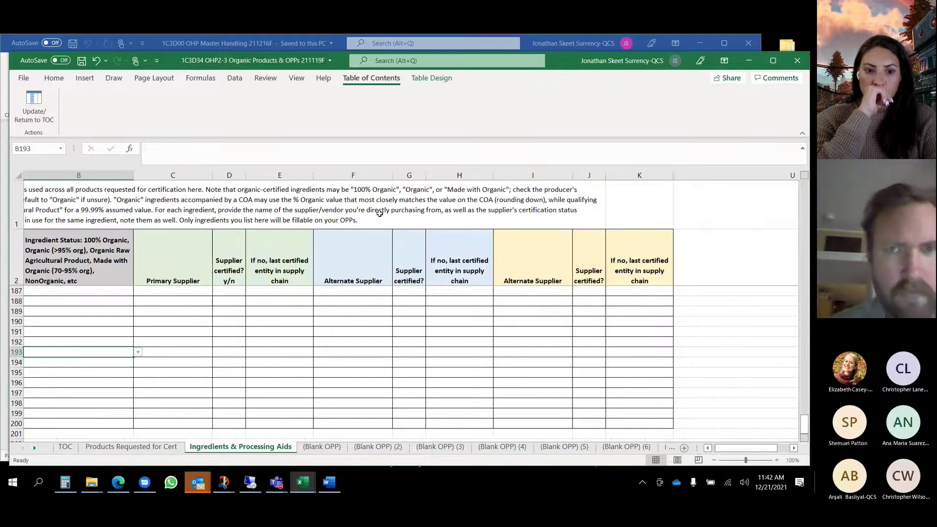
Step: Maximize the workbook window and return to the sugar entry in A4 at the start of the ingredients table
click(772, 61)
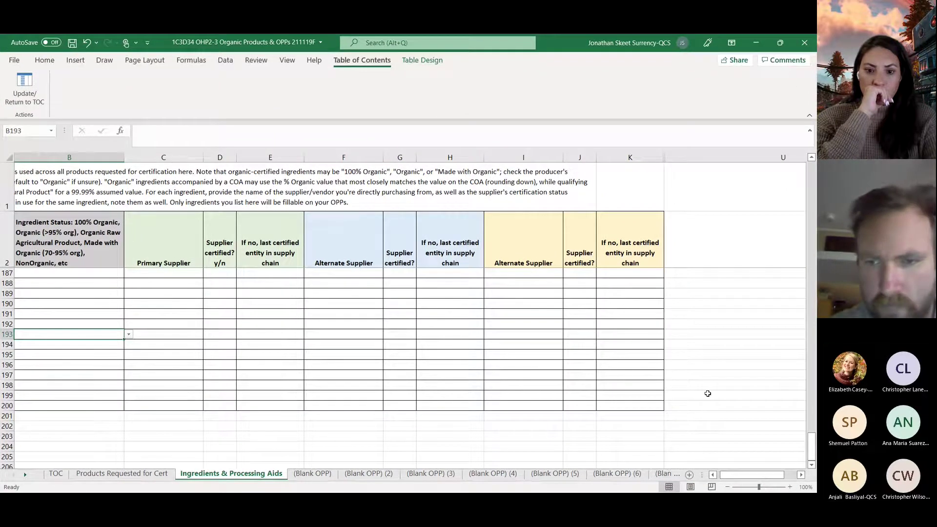
click(706, 348)
click(738, 471)
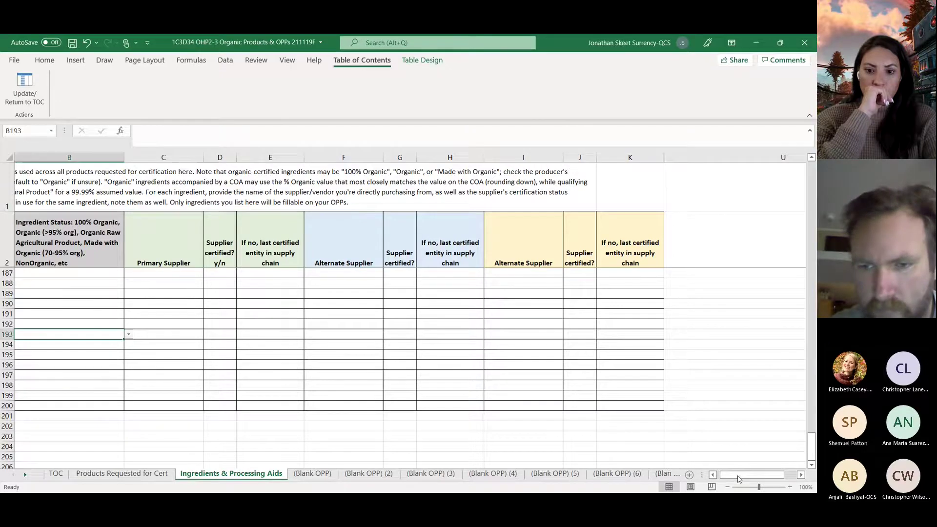
click(712, 475)
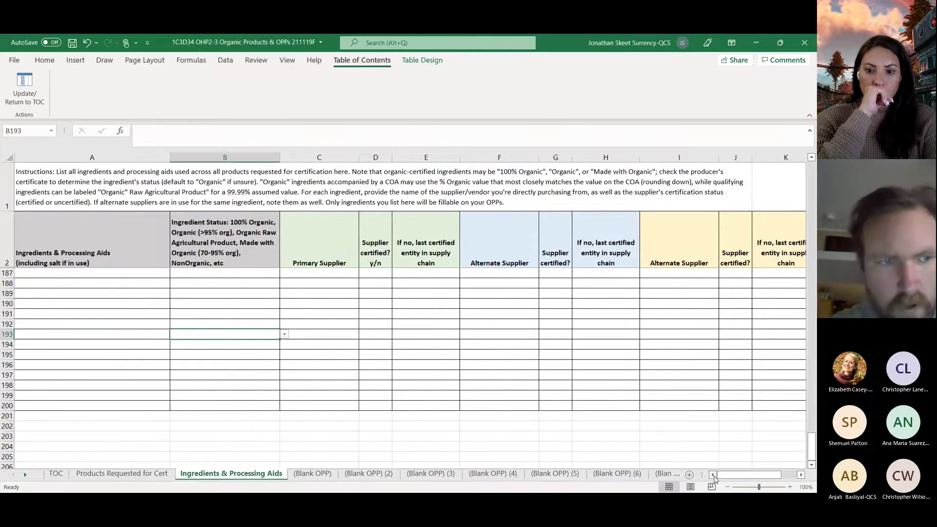
scroll(94, 279, up, 20)
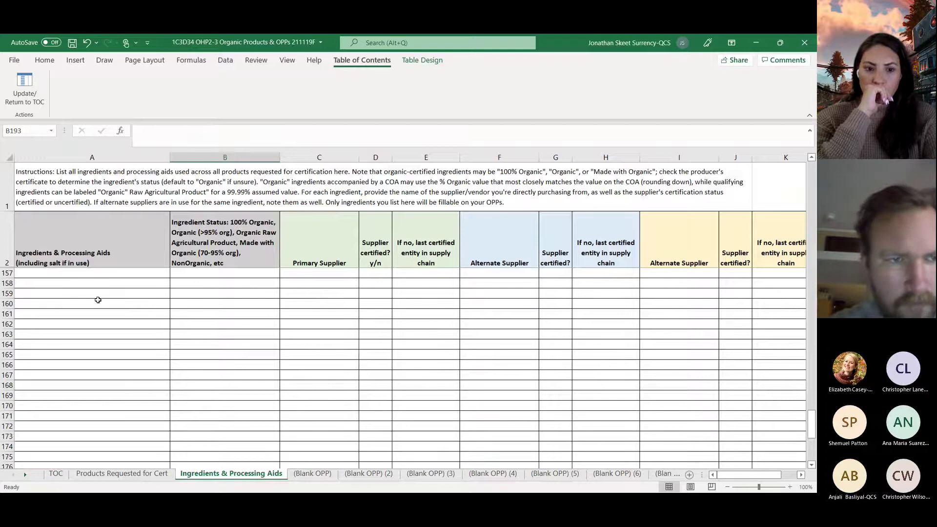
scroll(95, 298, up, 8)
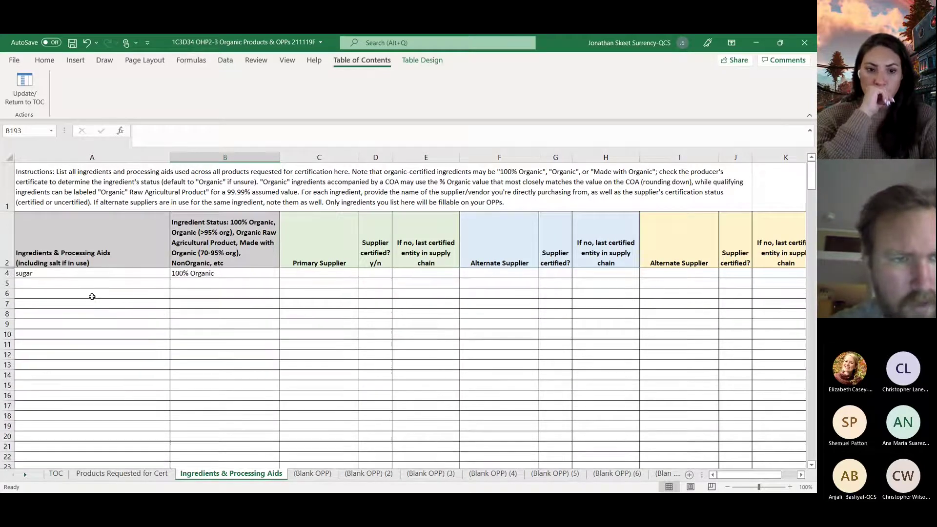
click(55, 272)
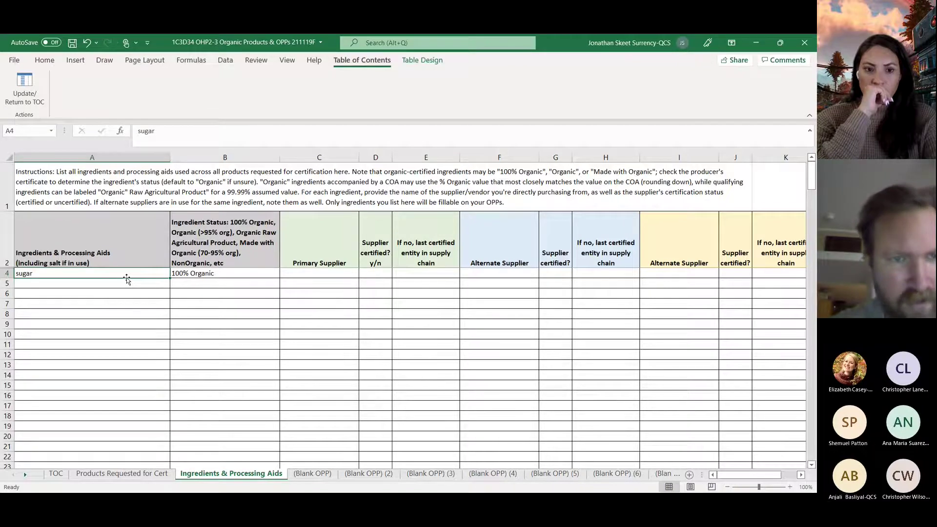
click(182, 276)
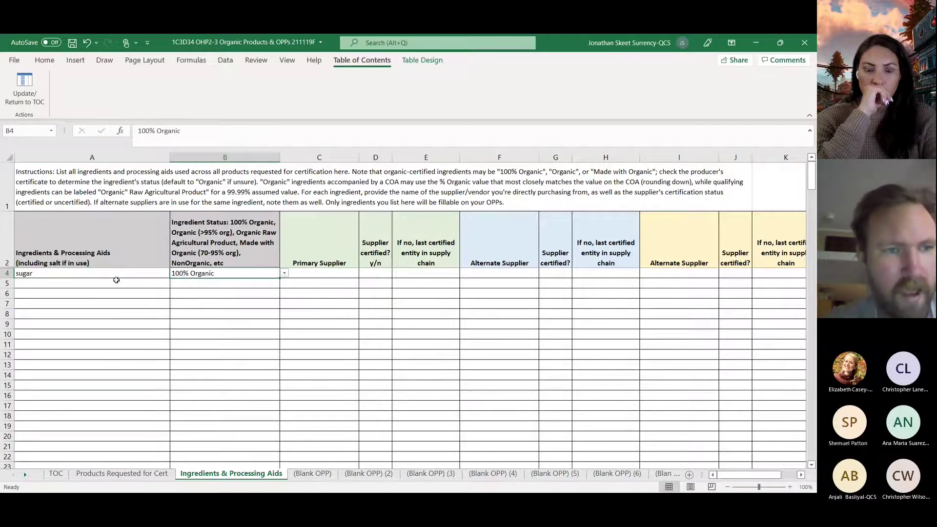
click(60, 272)
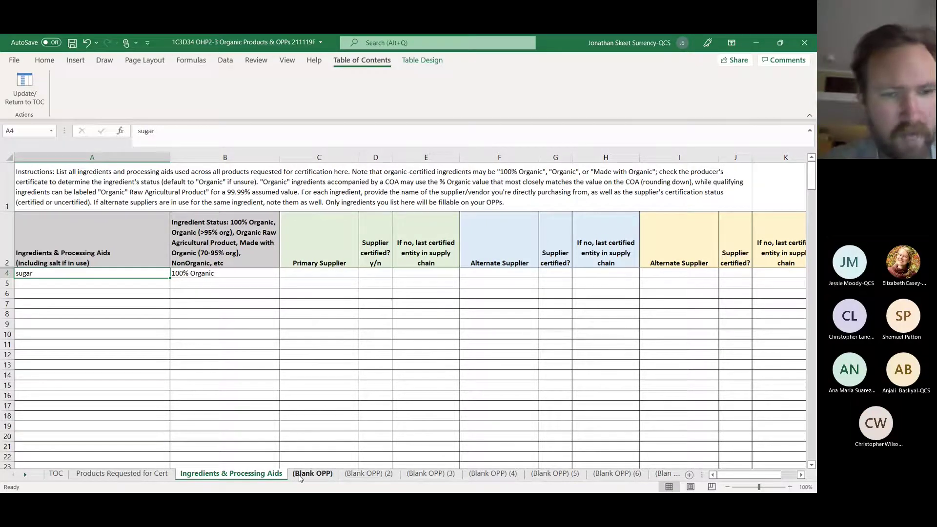
Step: On the (Blank OPP) sheet, choose sugar as the test product's first ingredient in A4
click(300, 477)
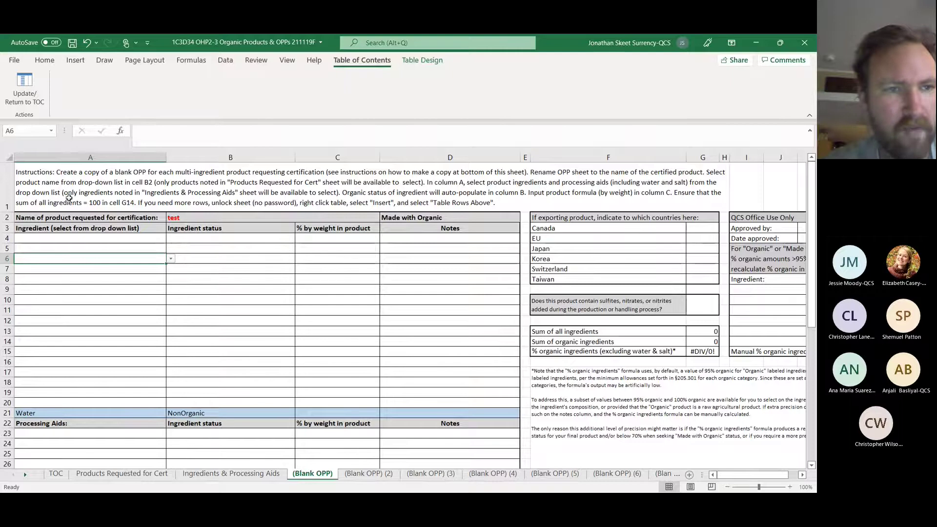
click(35, 239)
click(172, 239)
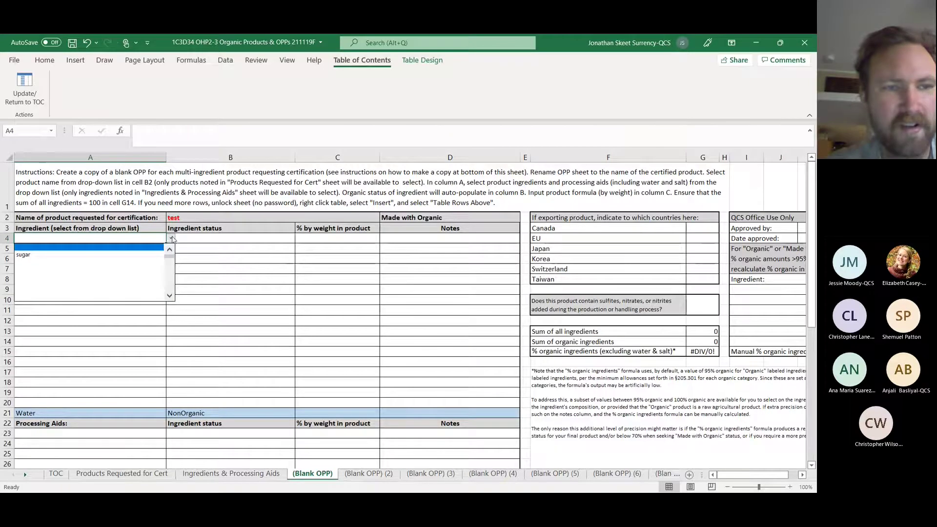
click(55, 260)
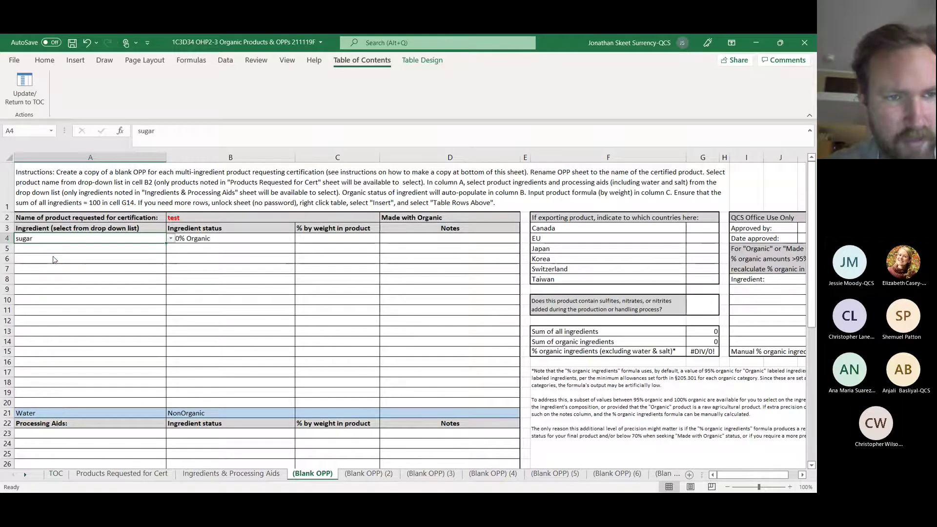
Step: Compare sugar's status on Ingredients & Processing Aids with the (Blank OPP) sheet, and check its weight percentage and notes cells
click(315, 243)
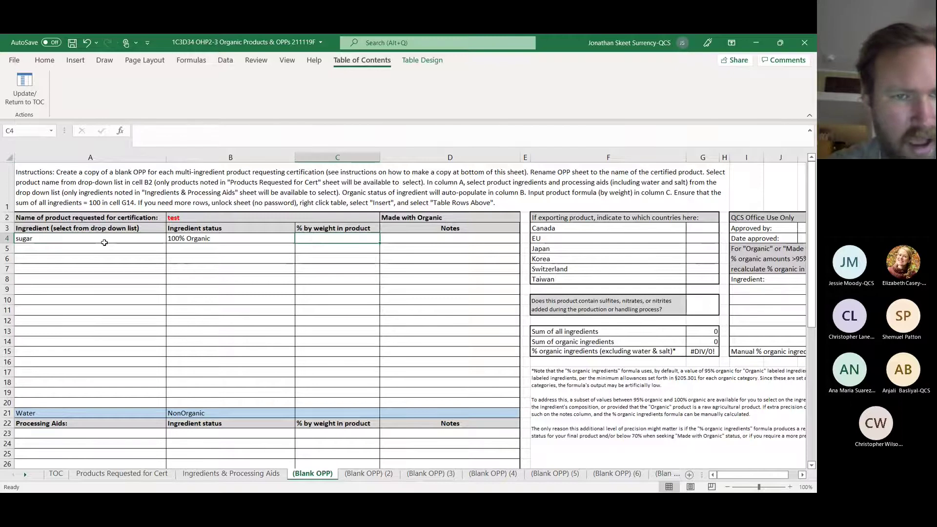
click(201, 474)
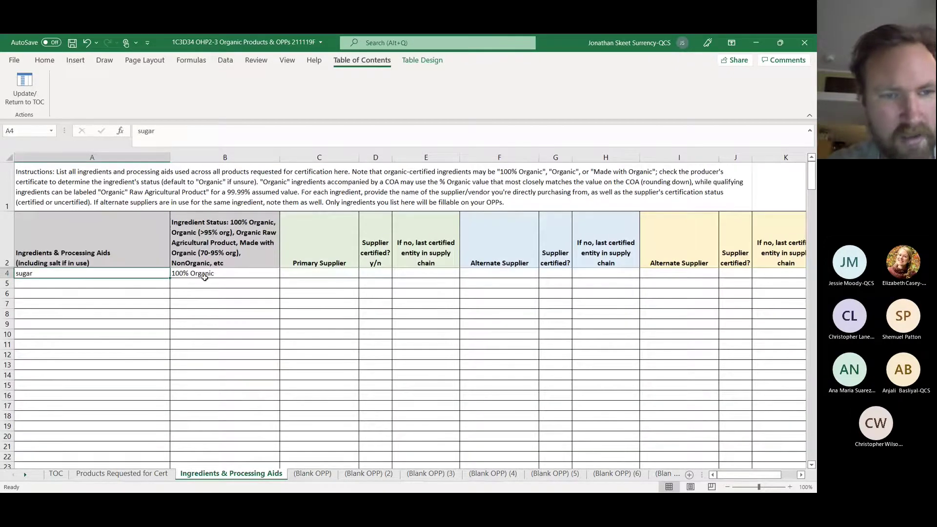
click(304, 473)
click(220, 474)
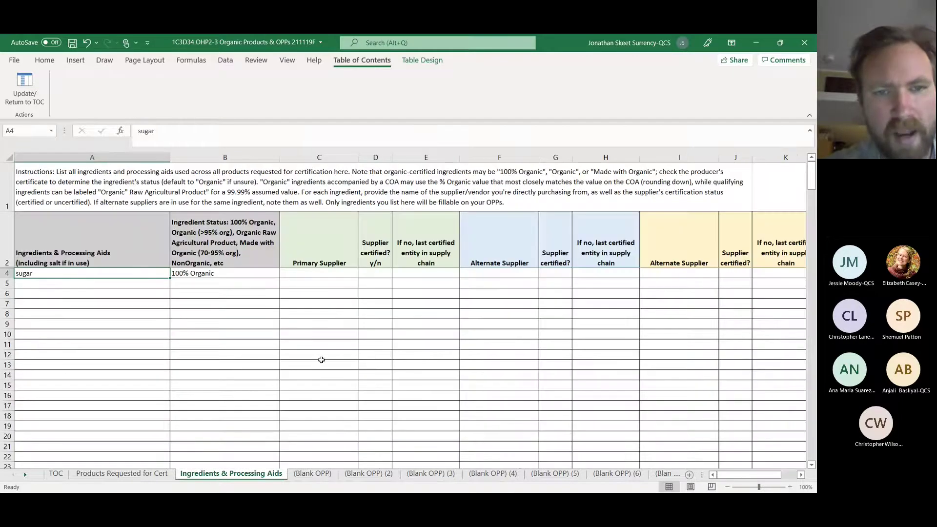
click(313, 474)
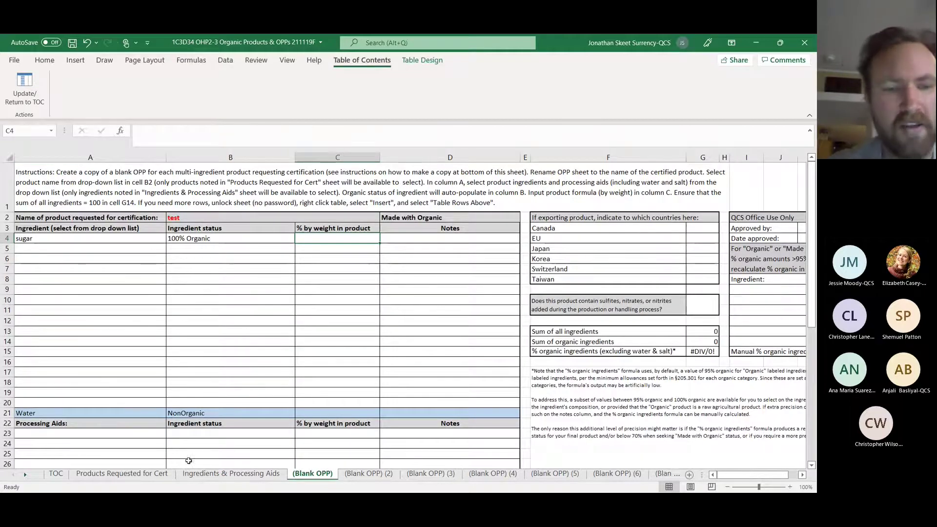
click(194, 480)
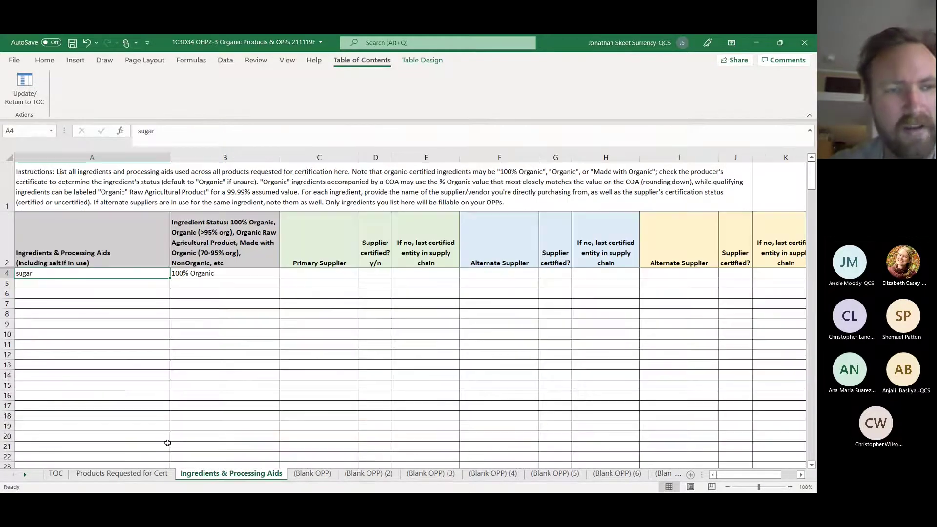
click(303, 474)
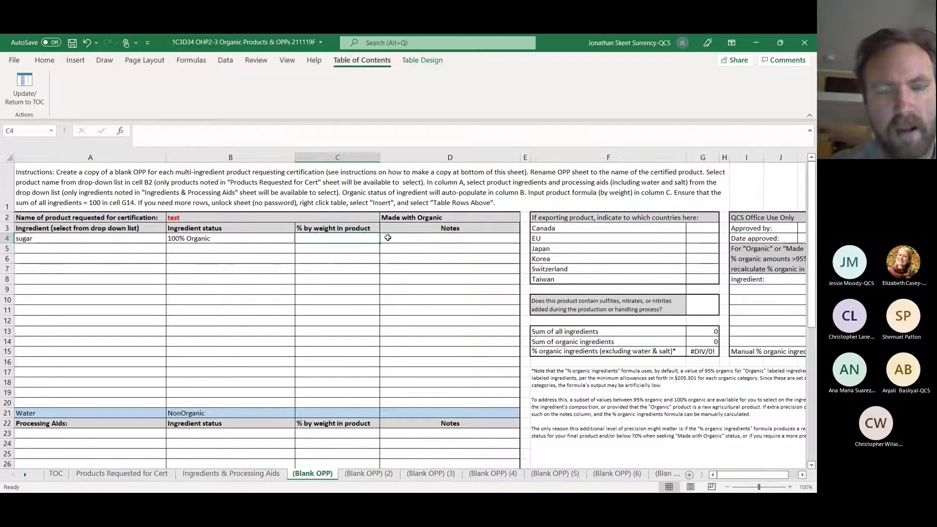
click(410, 237)
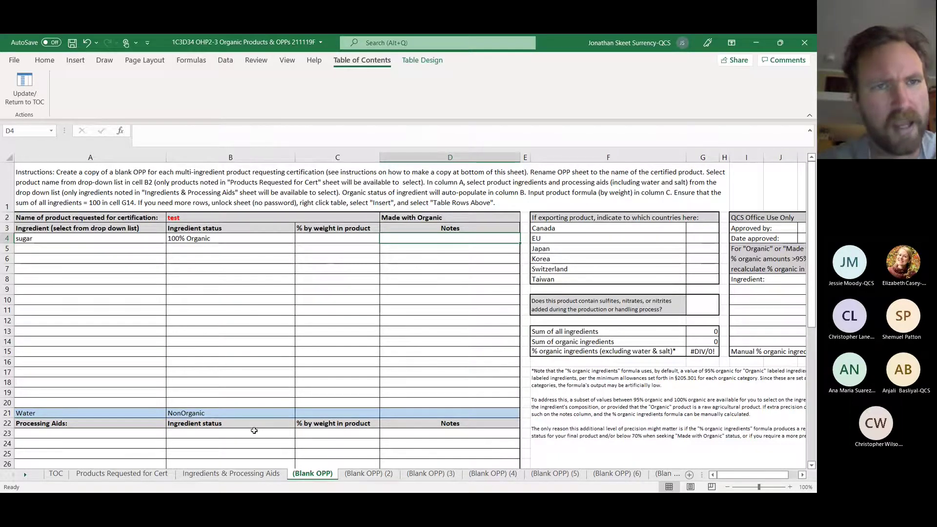
Step: Switch to the Organic Products & OPPs example workbook and examine its Ingredients & Processing Aids and Products Requested for Cert sheets
key(alt+Tab)
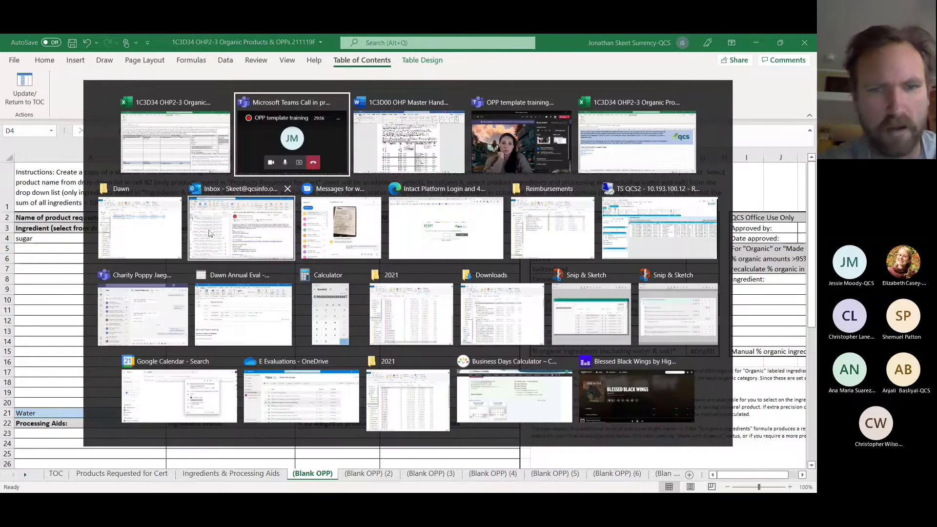
key(super+d)
click(70, 111)
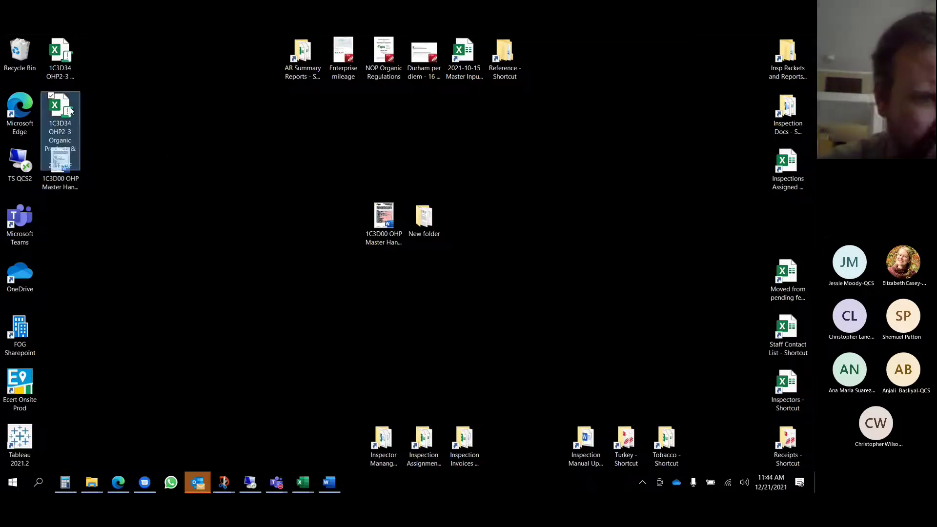
drag(71, 111, 68, 59)
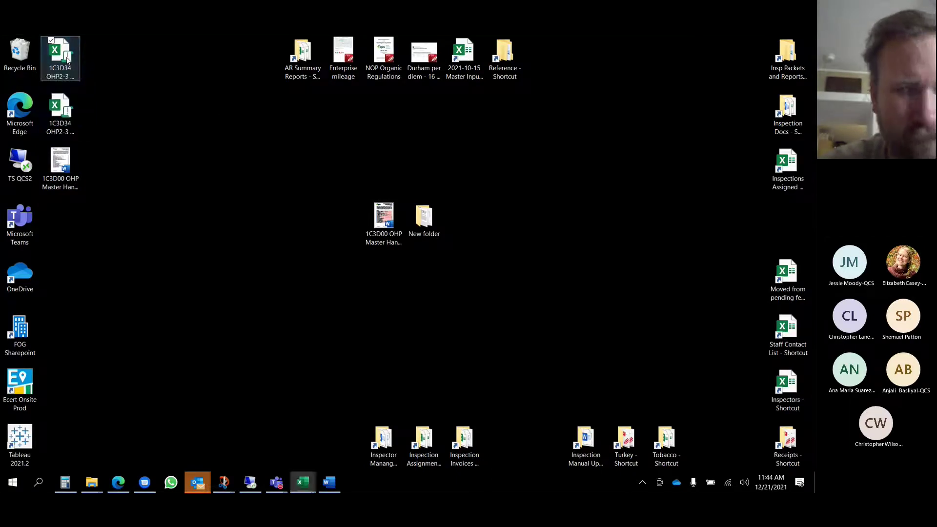
click(306, 483)
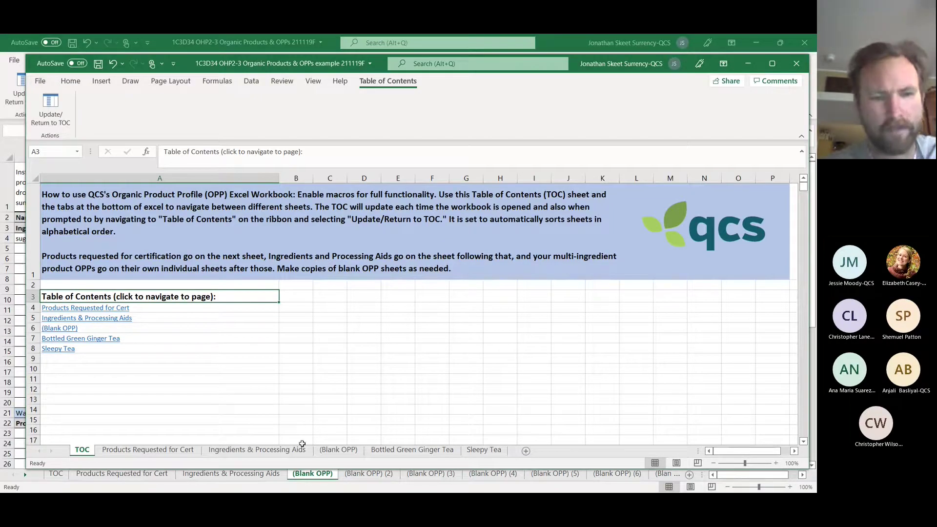
click(267, 450)
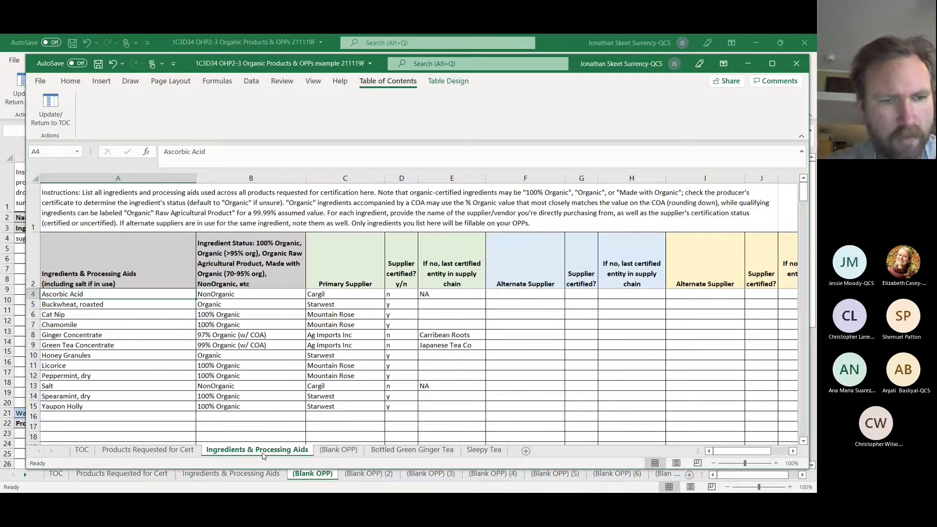
click(151, 451)
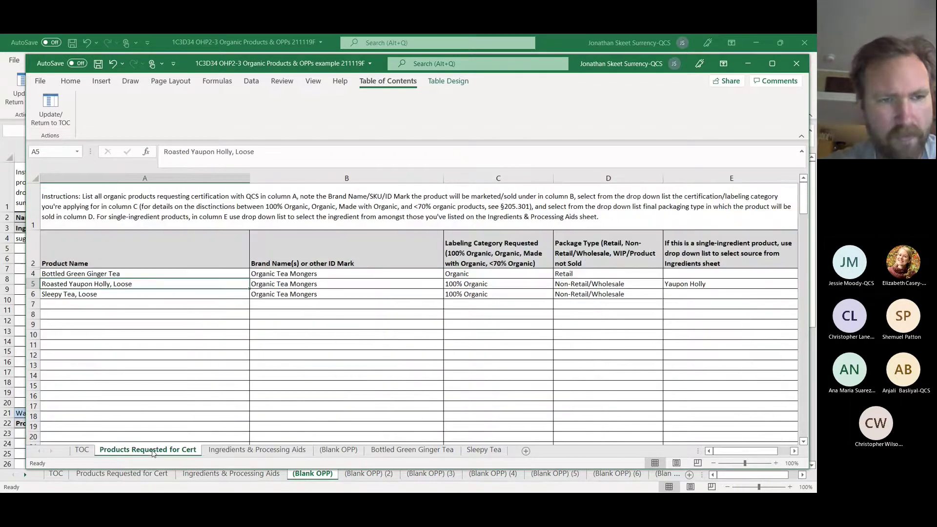
Step: Review the example workbook's TOC sheet and return to Products Requested for Cert
click(83, 450)
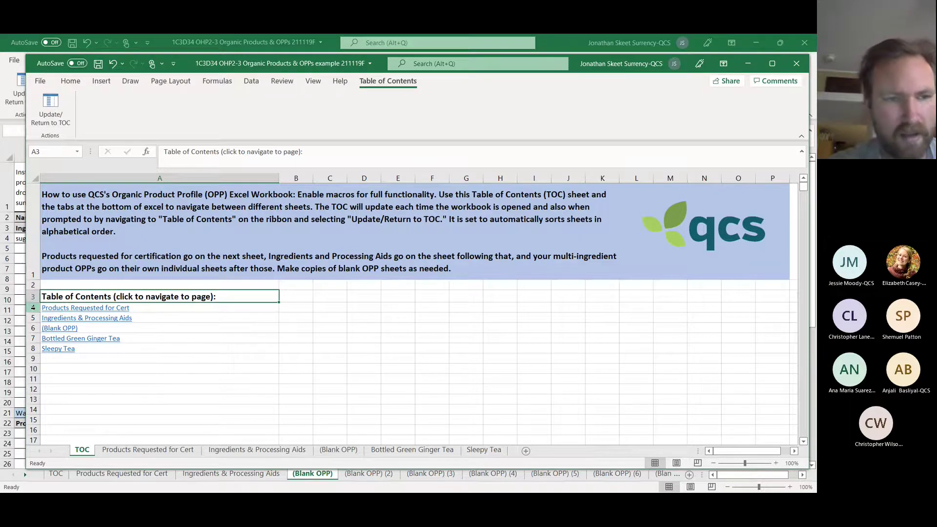
click(123, 451)
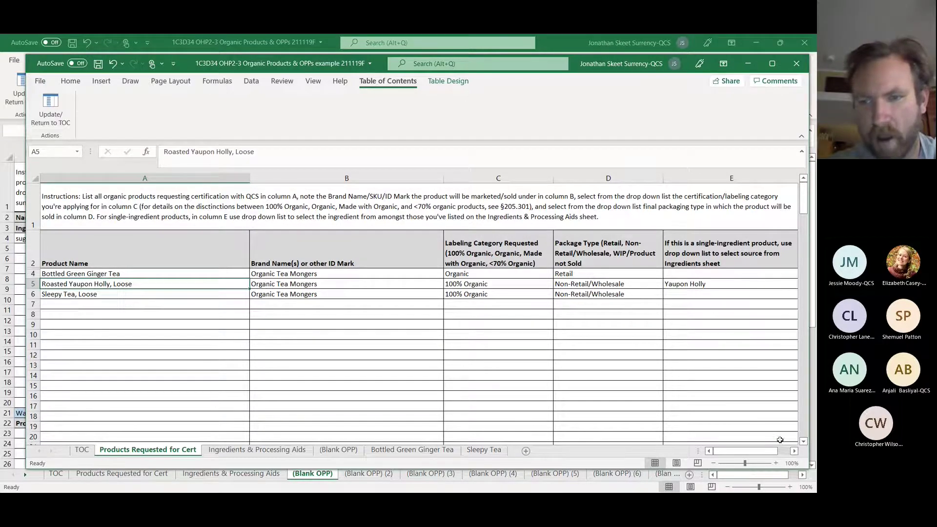
Step: Widen the window slightly, browse the single-ingredient source options in E5 for Roasted Yaupon Holly, Loose, and choose Yaupon Holly
drag(808, 431, 815, 430)
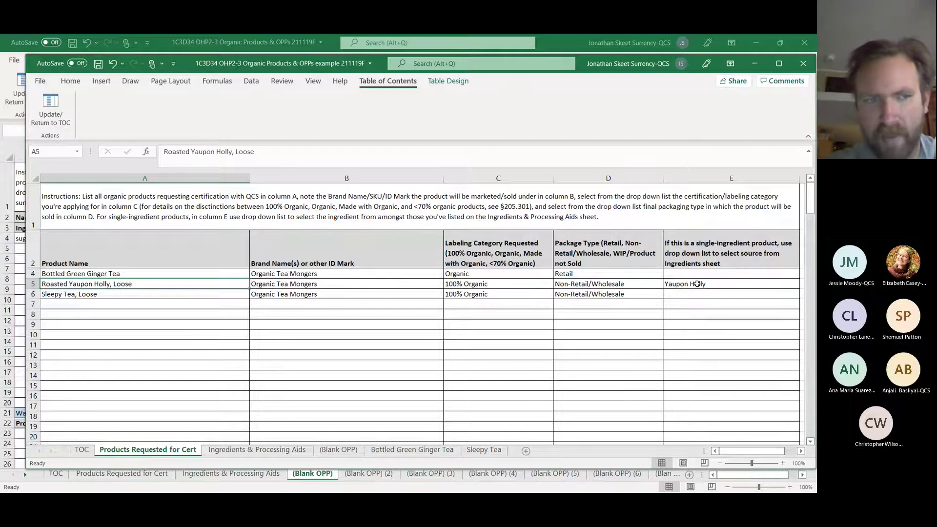
click(725, 284)
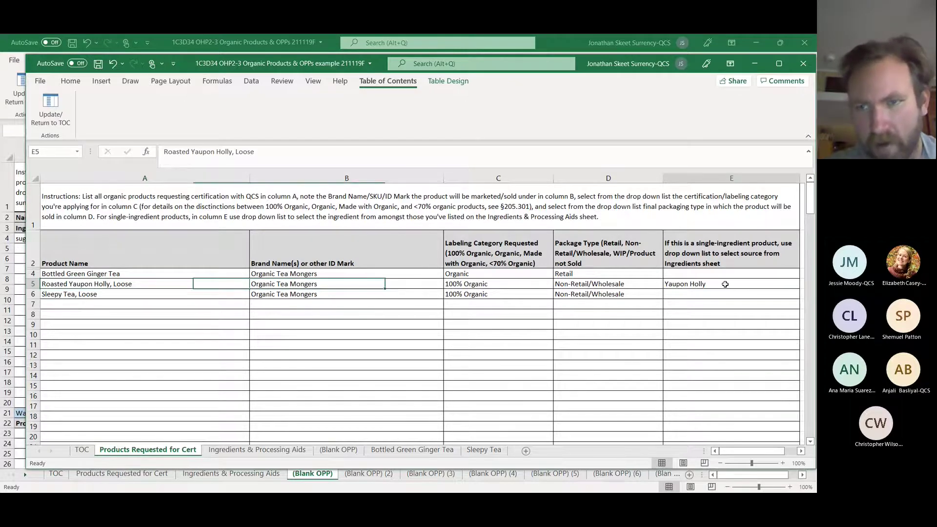
click(802, 285)
click(802, 286)
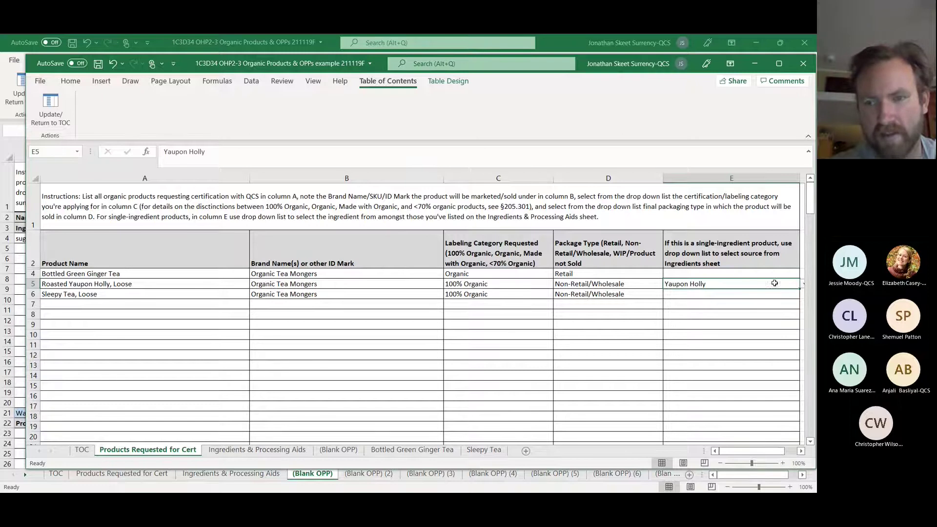
click(803, 285)
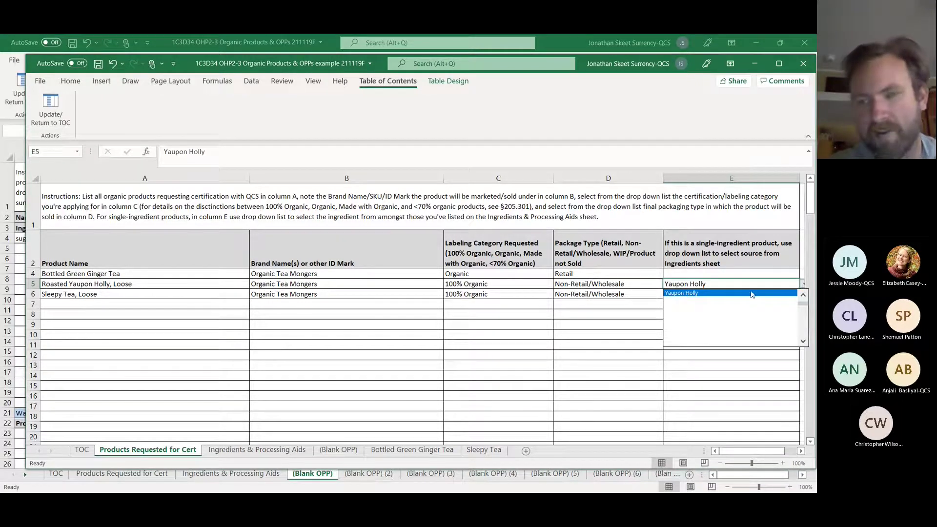
click(802, 296)
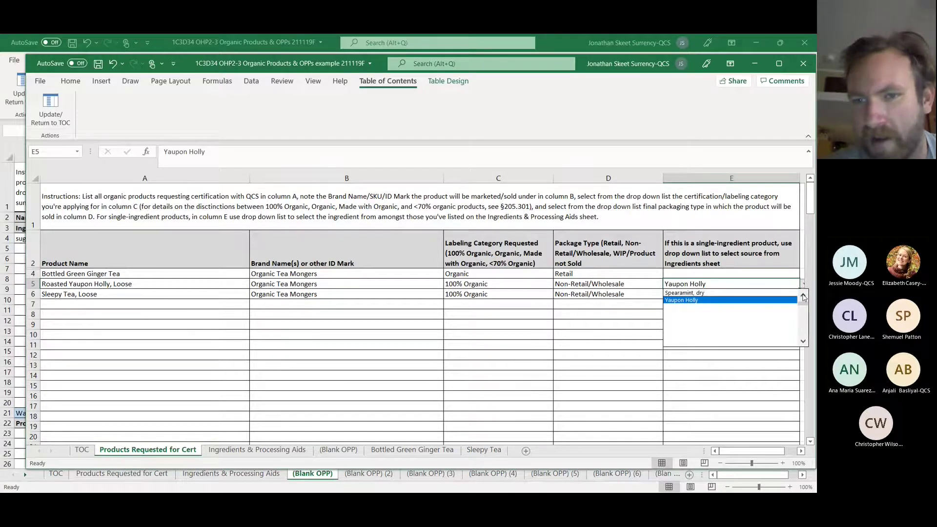
click(802, 295)
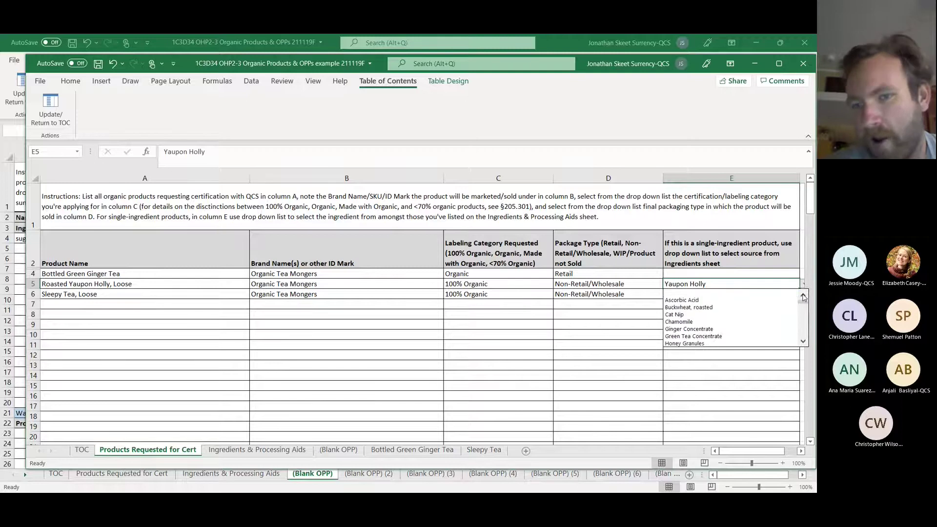
click(803, 342)
click(803, 342)
click(803, 342)
click(803, 342)
click(804, 342)
click(804, 342)
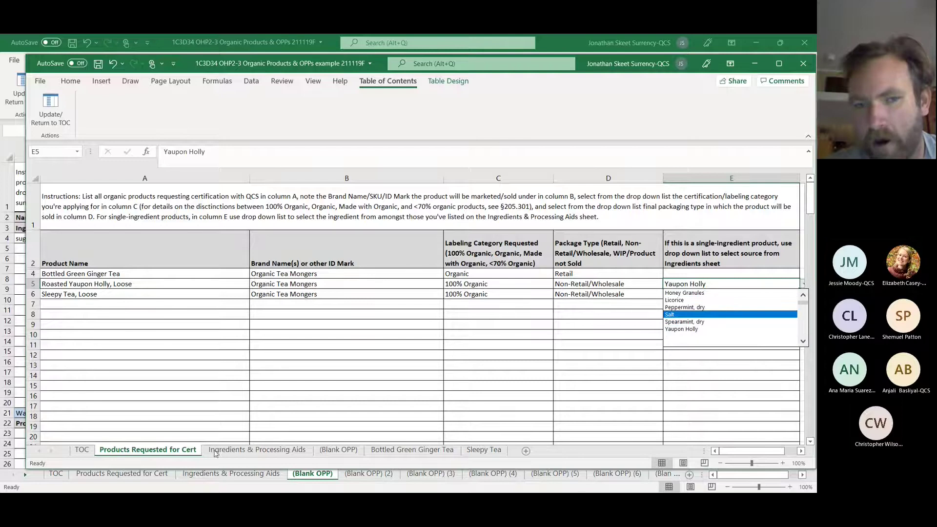
click(694, 329)
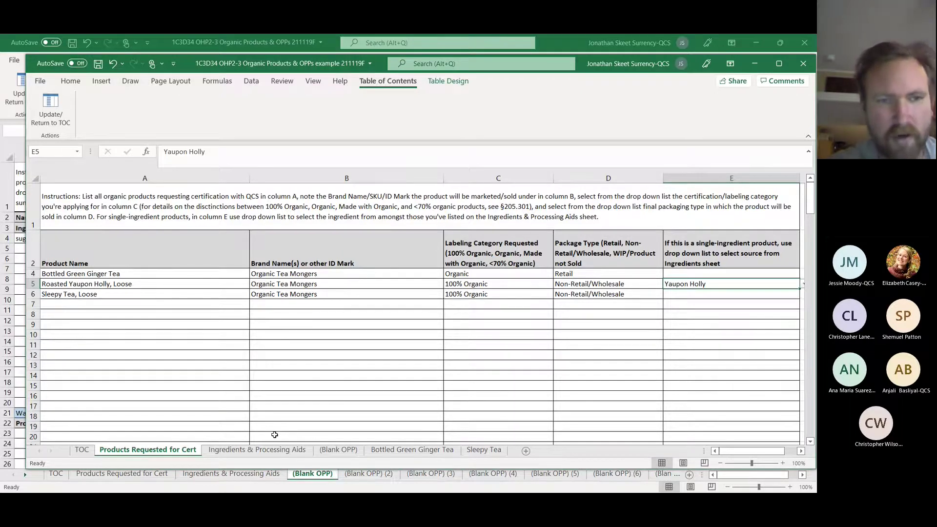
Step: On Ingredients & Processing Aids, examine the Salt and Ascorbic Acid rows
click(229, 449)
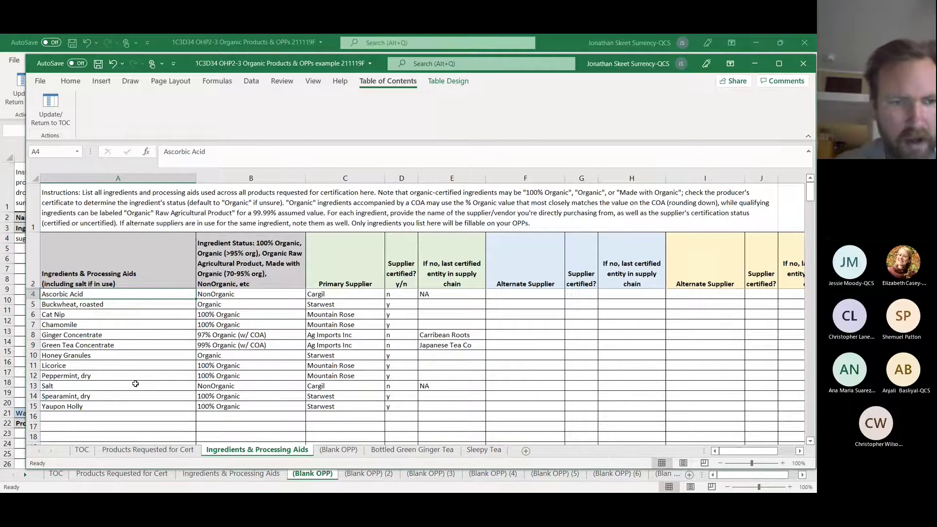
click(32, 385)
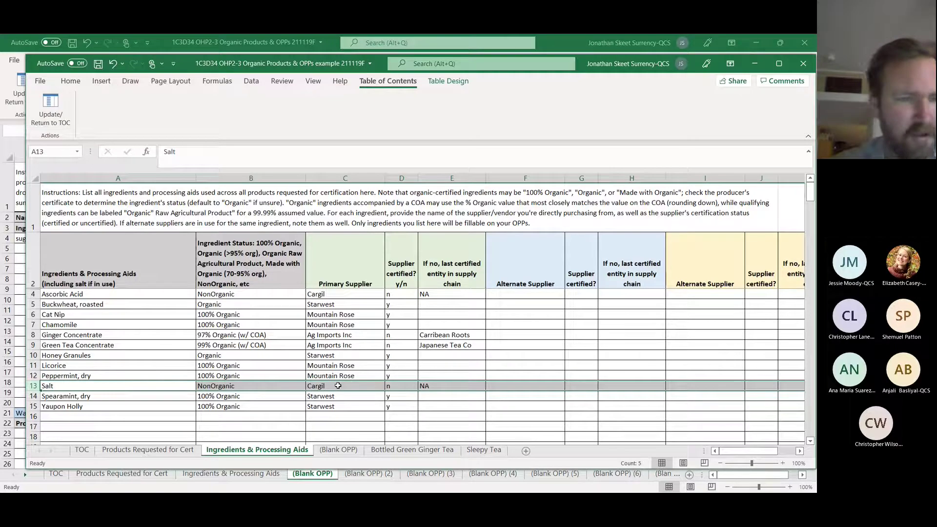
click(32, 294)
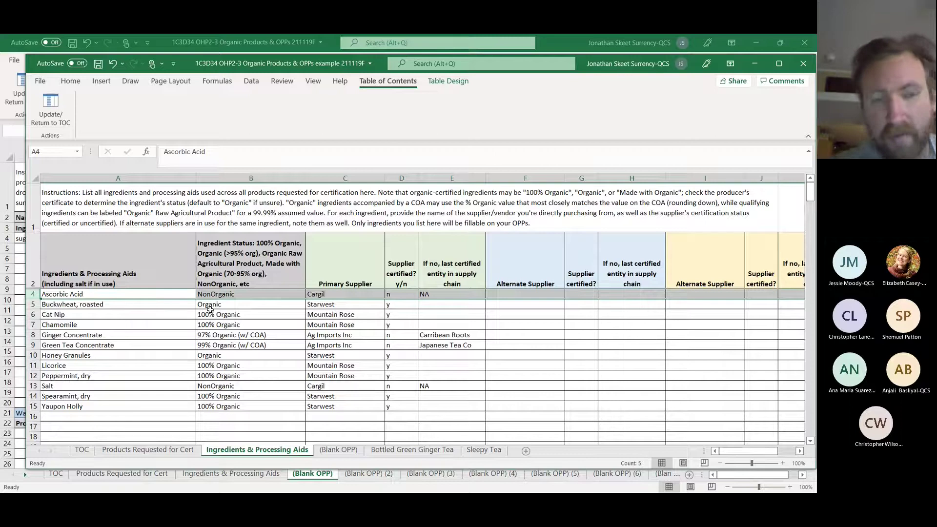
Step: Review the ingredient status options for Buckwheat, roasted in B5 and close the list without choosing one
click(293, 307)
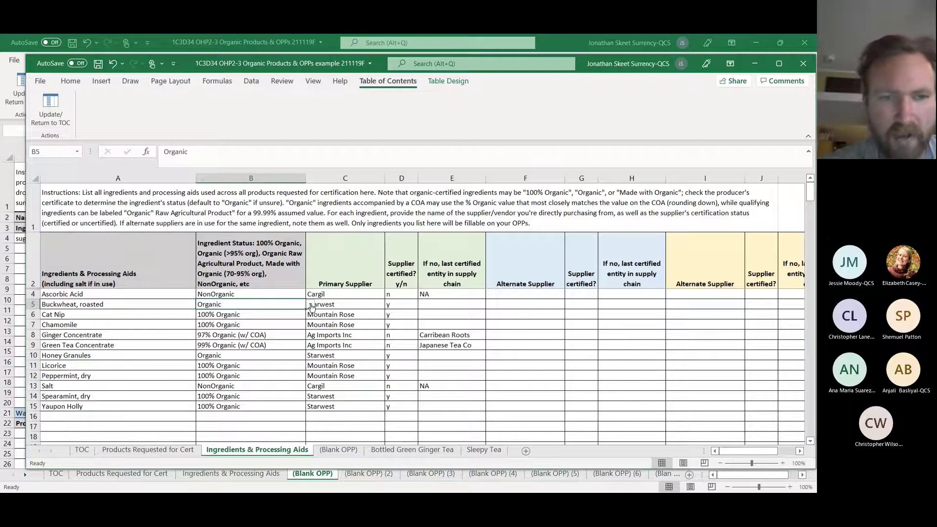
click(309, 305)
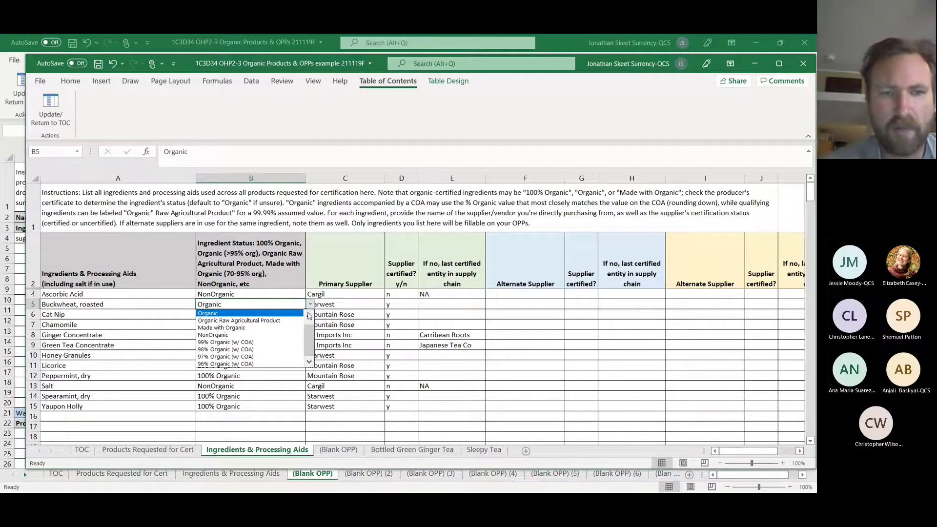
click(308, 316)
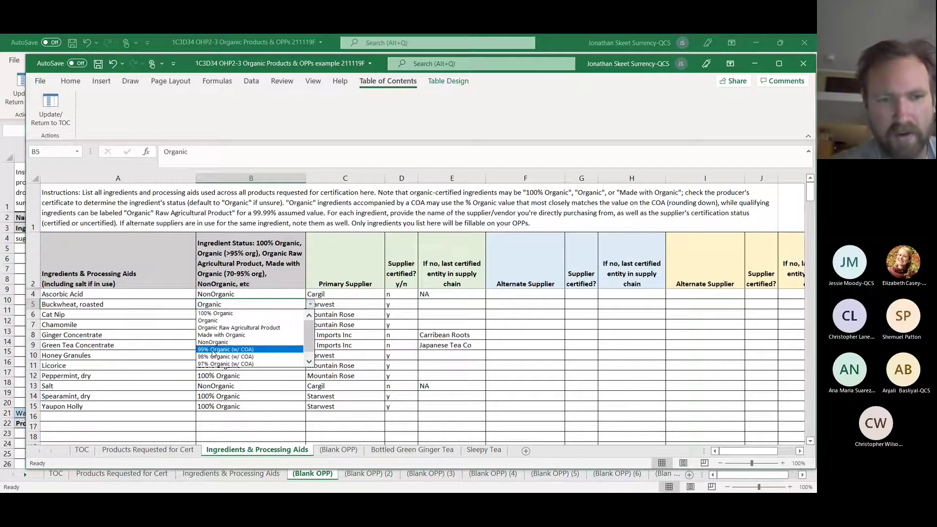
click(232, 422)
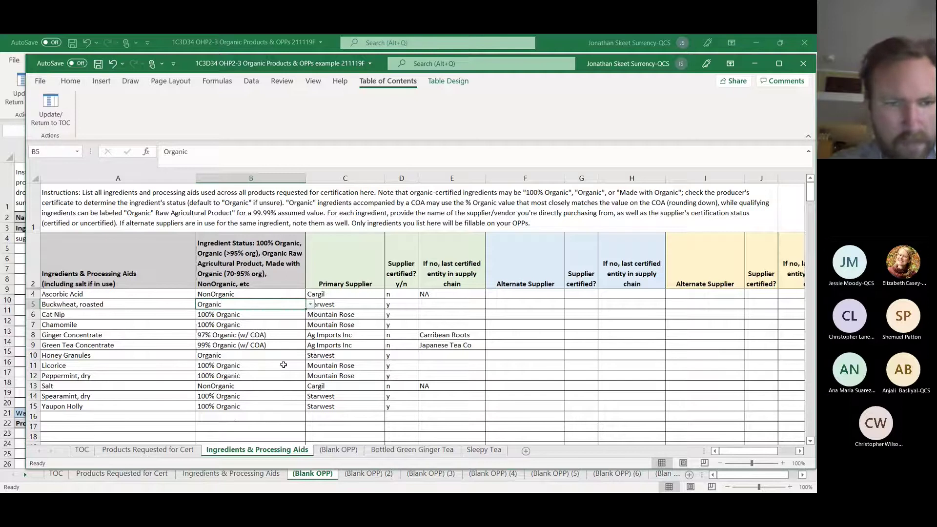
Step: Compare the ingredient status entries of Green Tea Concentrate, Ascorbic Acid and Honey Granules
click(71, 345)
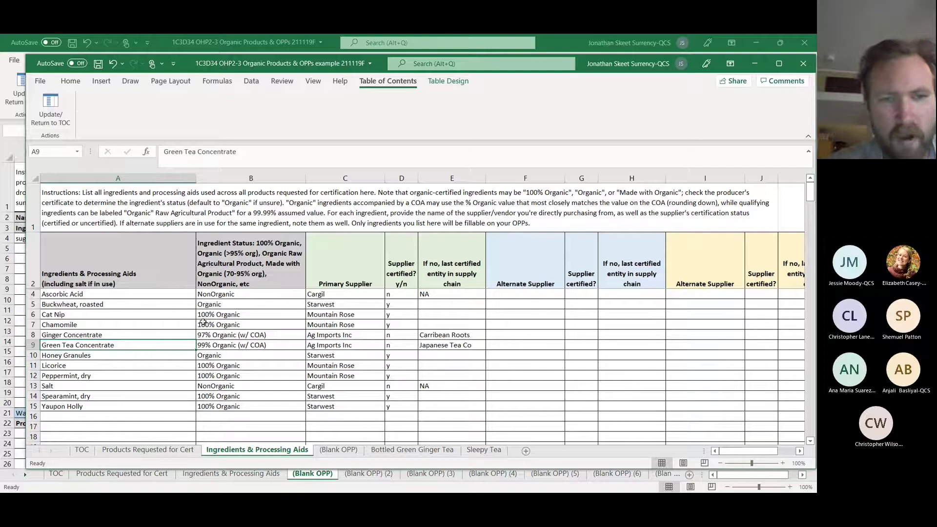
click(223, 294)
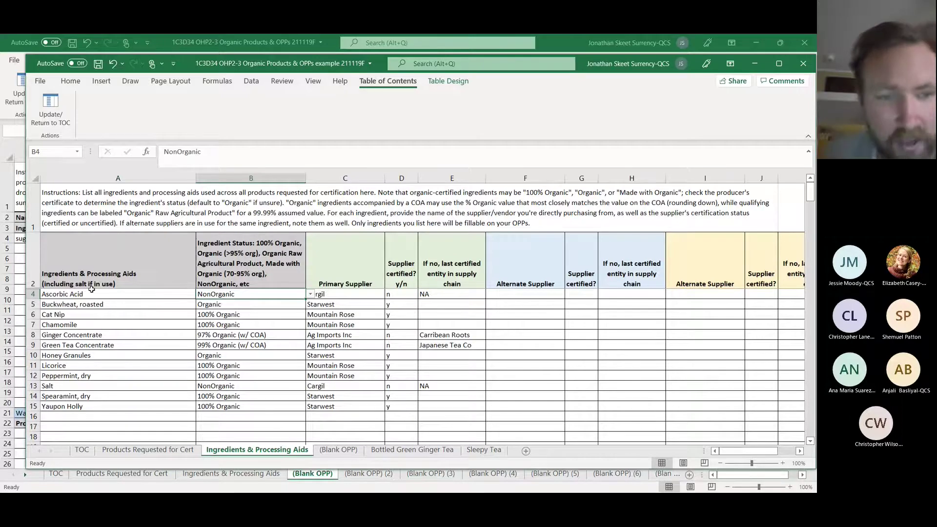
click(209, 344)
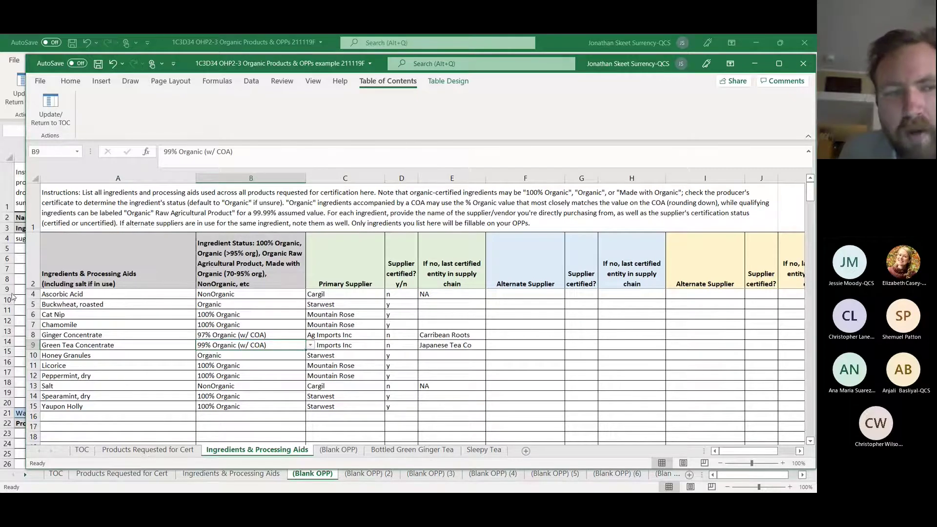
click(31, 294)
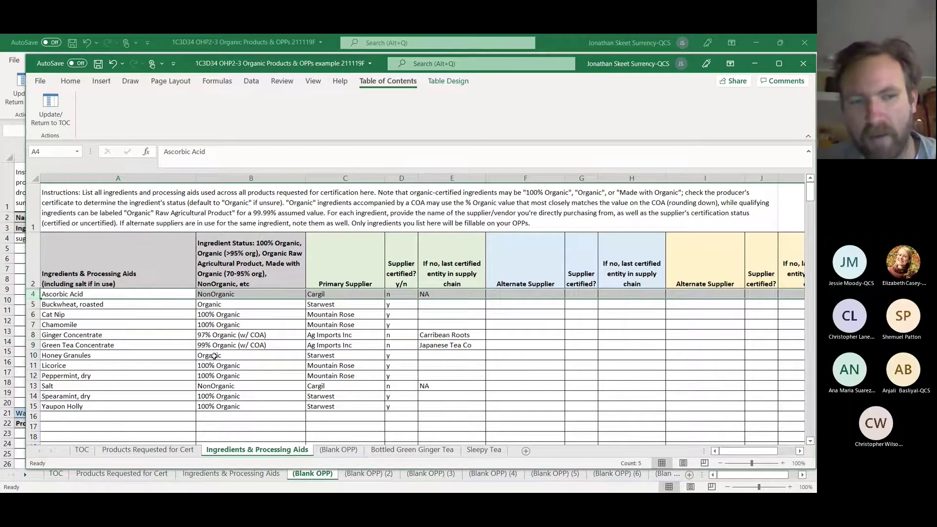
click(215, 355)
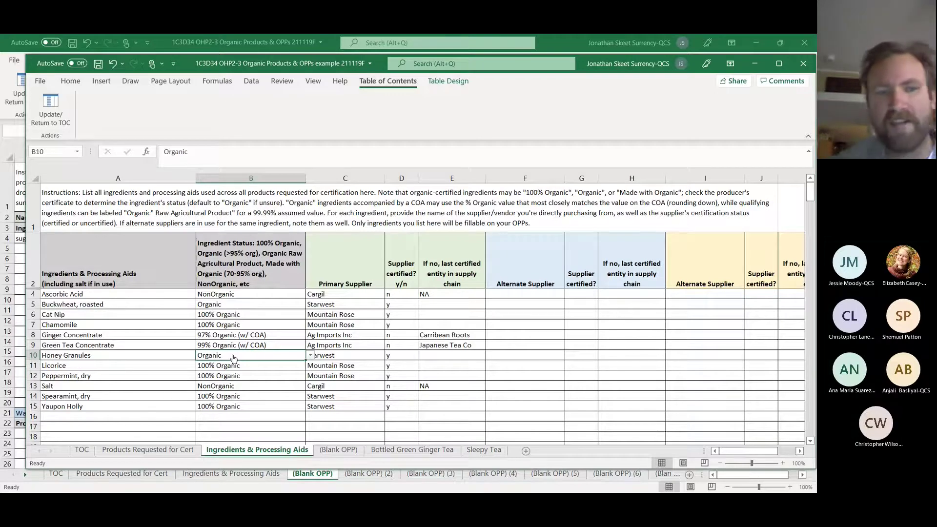
Step: Review the COA-based percentage options in Green Tea Concentrate's status list in B9, leaving its selection as is
click(259, 345)
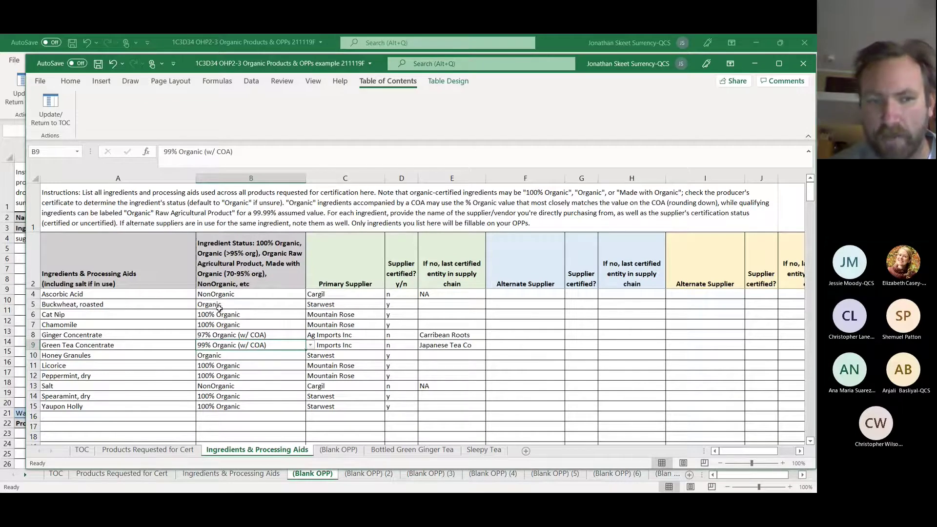
click(311, 345)
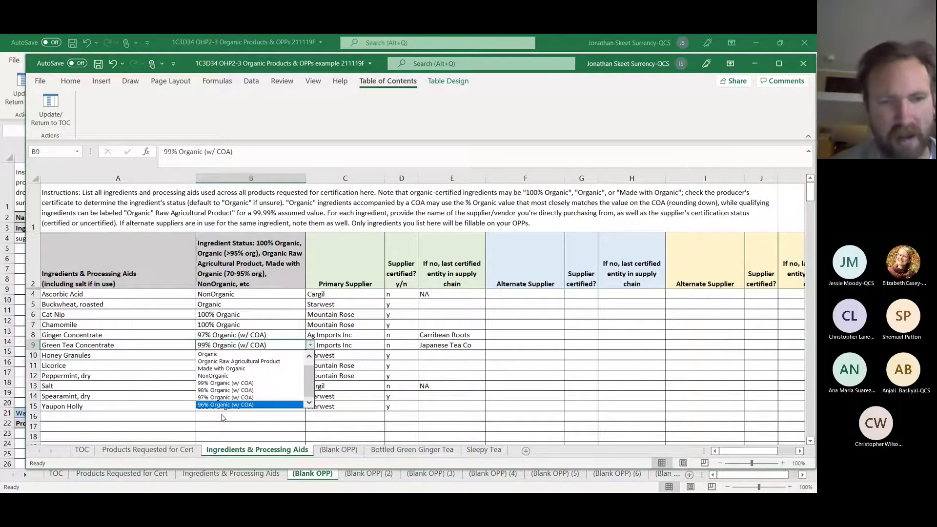
click(221, 416)
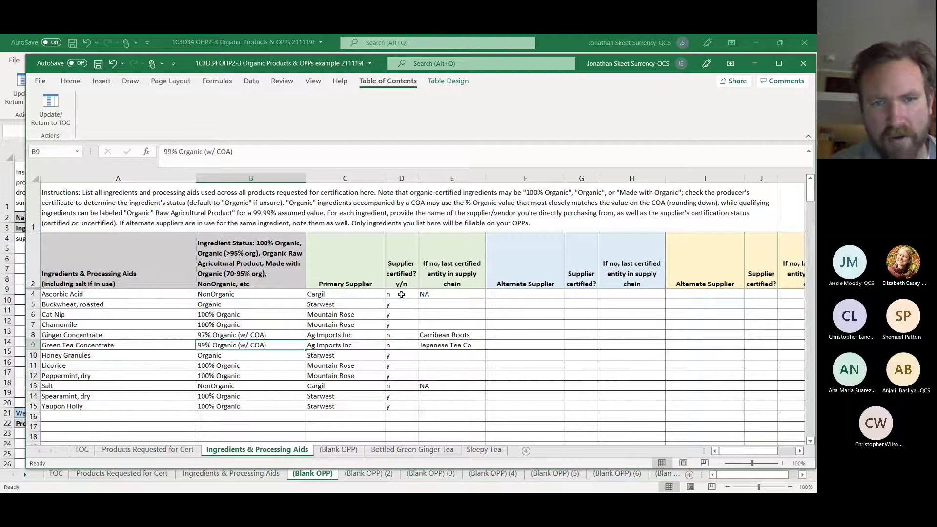
Step: Examine the primary supplier, supplier certification and last certified entity entries for Ascorbic Acid and Ginger Concentrate
click(338, 294)
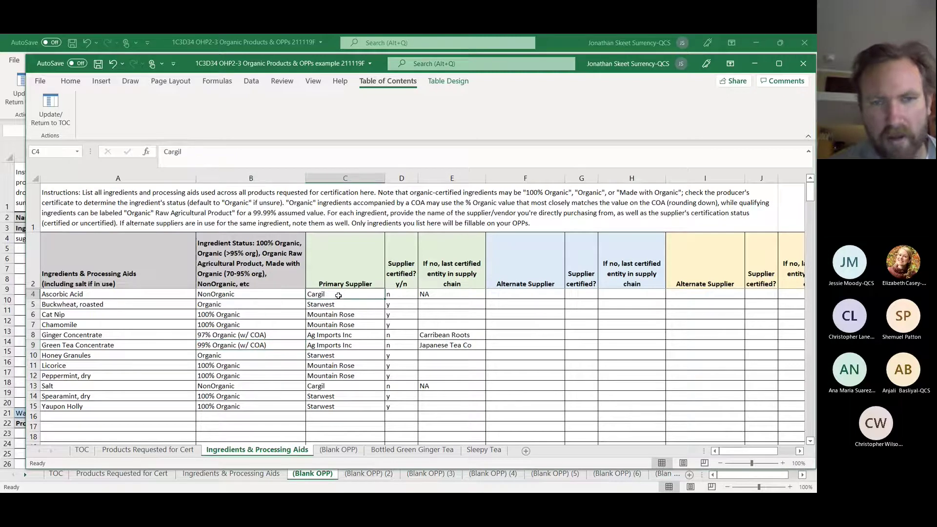
click(394, 295)
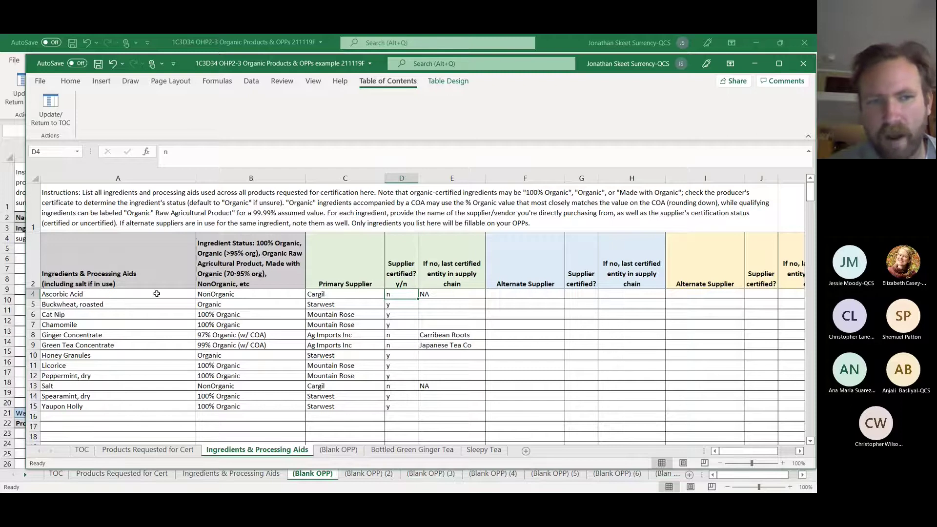
click(453, 294)
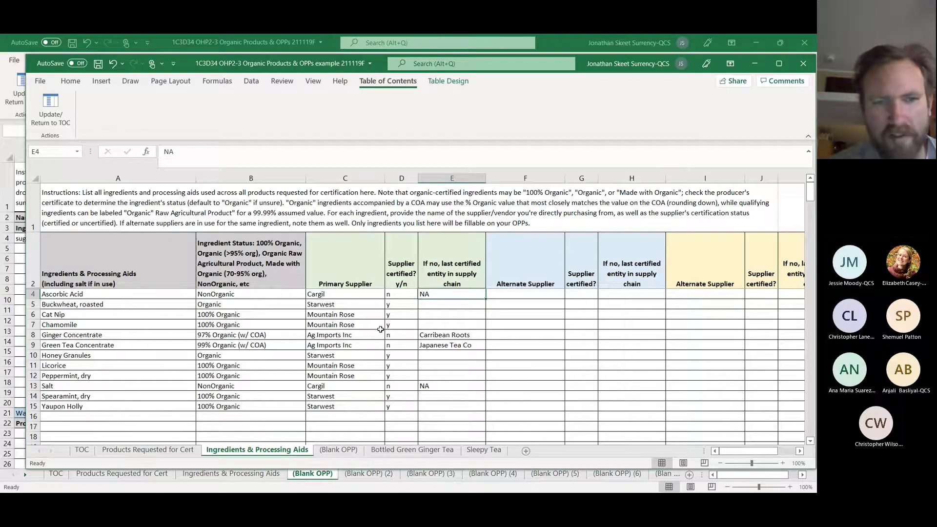
click(321, 333)
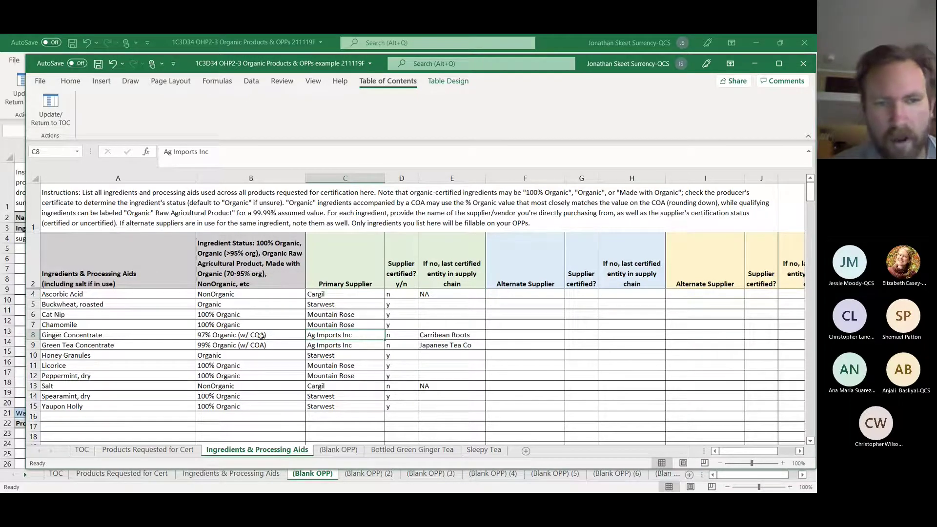
click(438, 335)
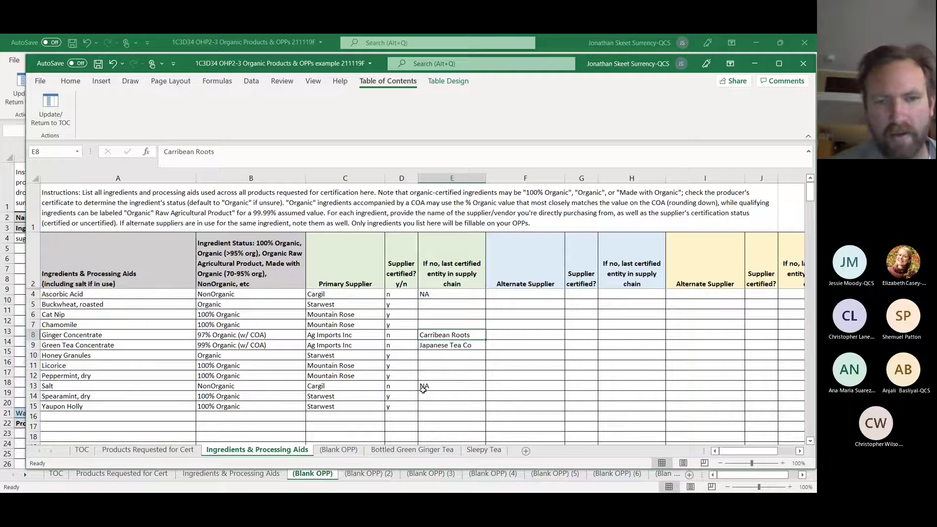
Step: Compare the Bottled Green Ginger Tea sheet with its row on Products Requested for Cert, and open the example workbook's (Blank OPP) sheet
click(402, 451)
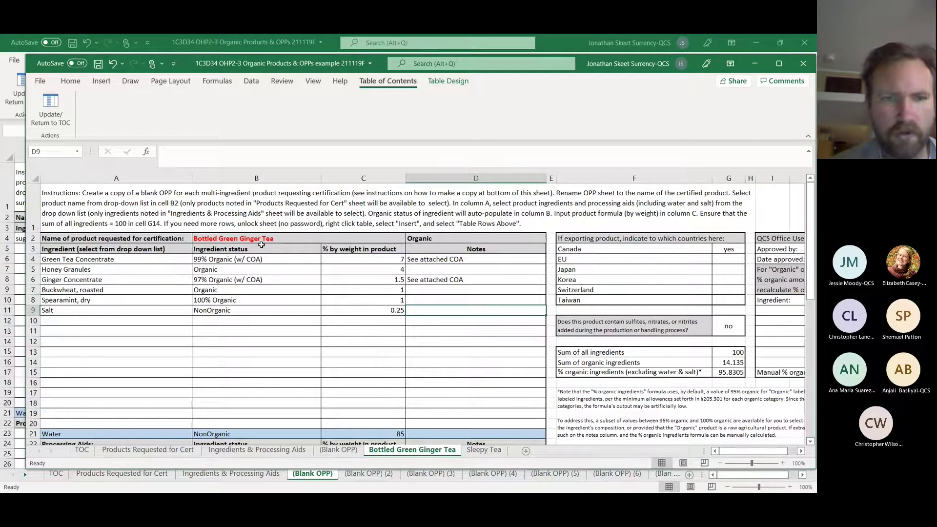
click(146, 450)
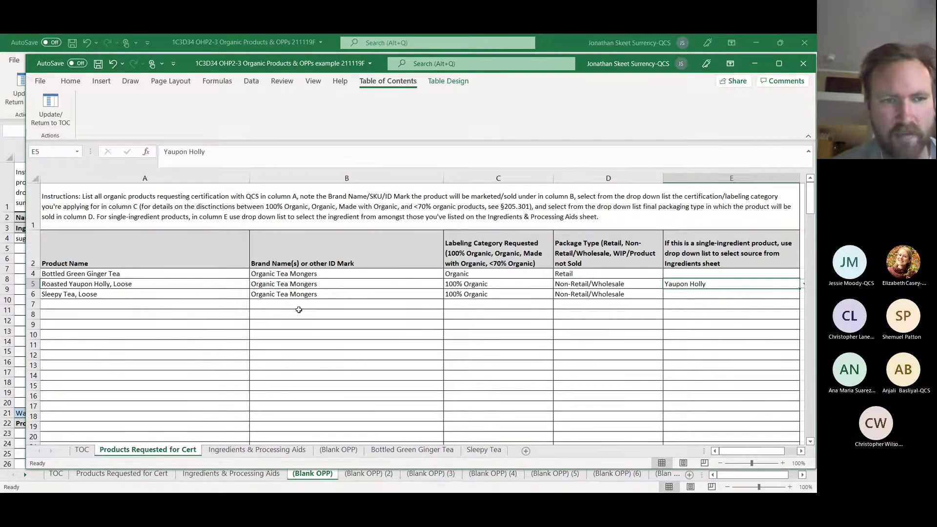
click(33, 273)
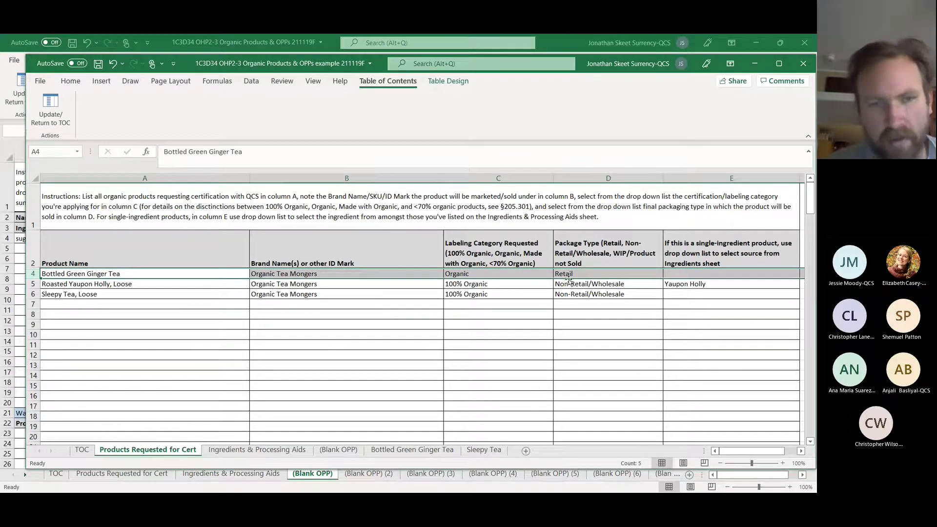
click(388, 454)
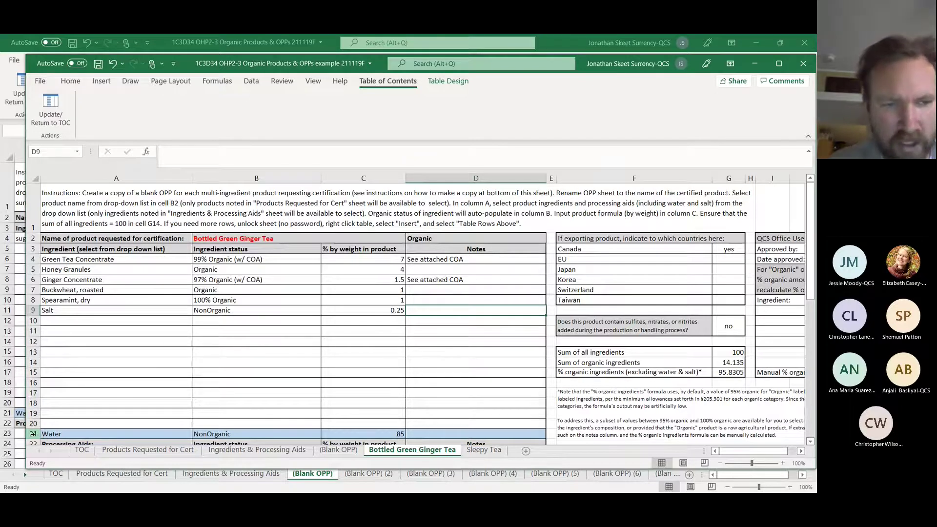
click(338, 450)
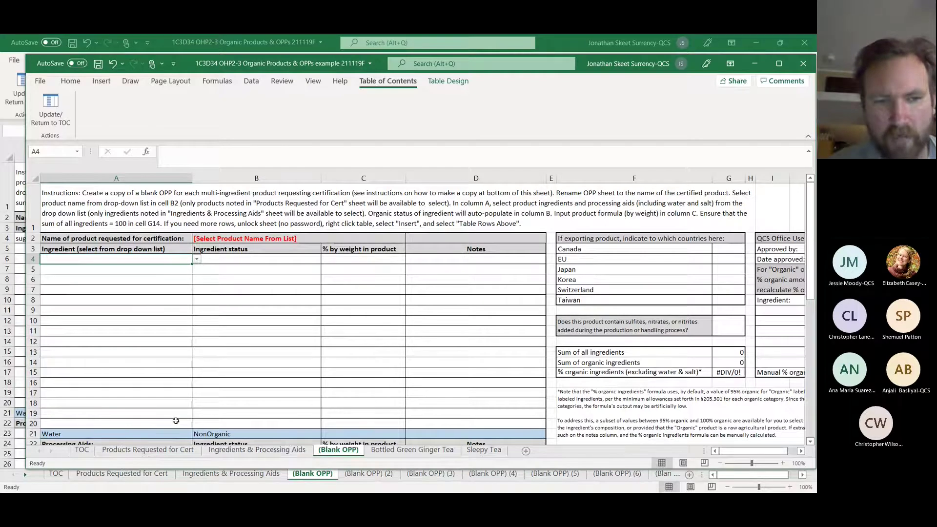
Step: Review the Ingredients & Processing Aids and (Blank OPP) sheets, and examine the ingredient percentages on the enlarged Bottled Green Ginger Tea sheet
click(252, 450)
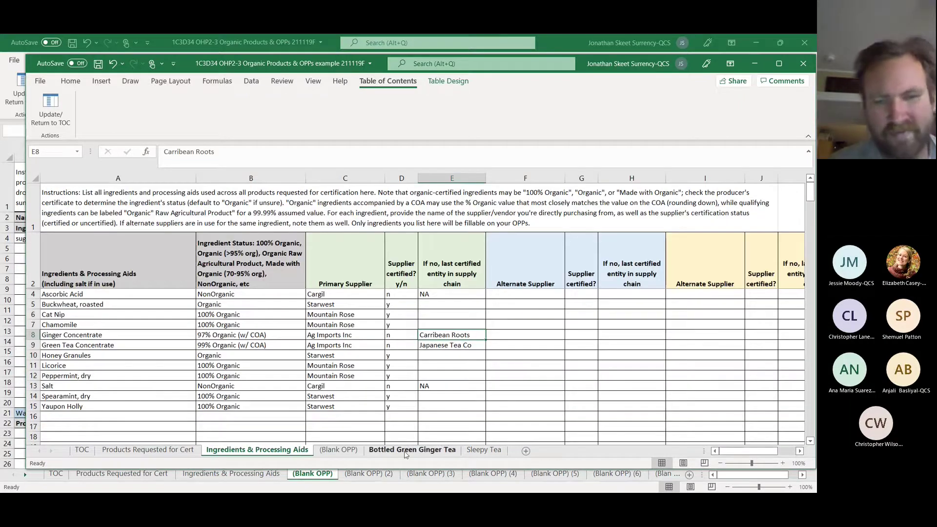
click(340, 450)
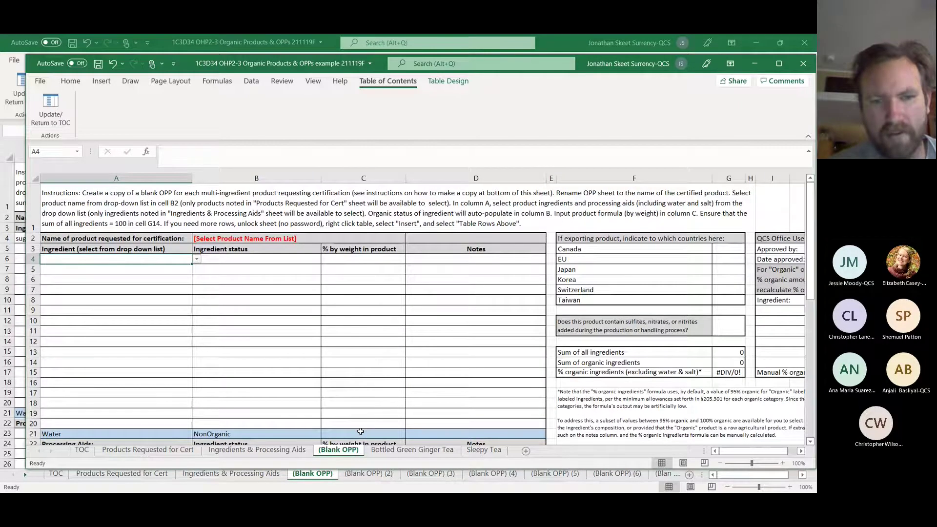
click(426, 450)
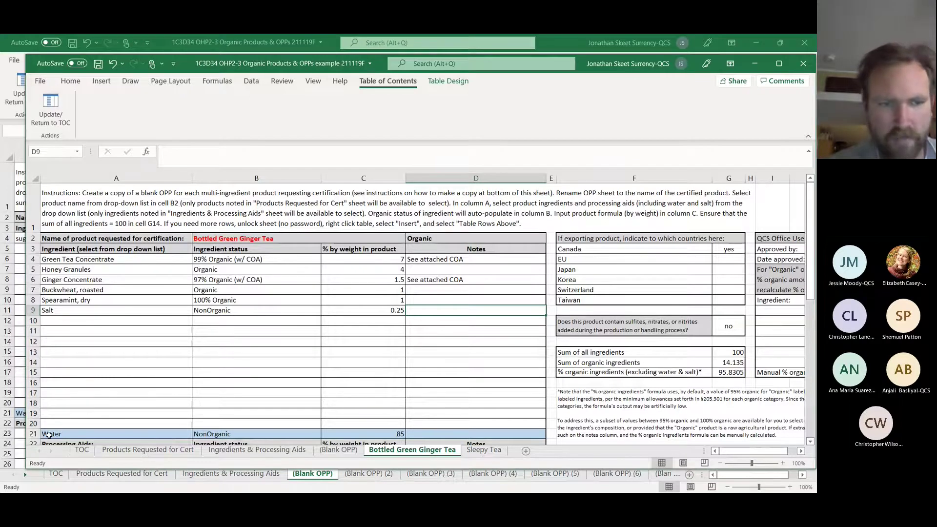
drag(155, 470, 151, 487)
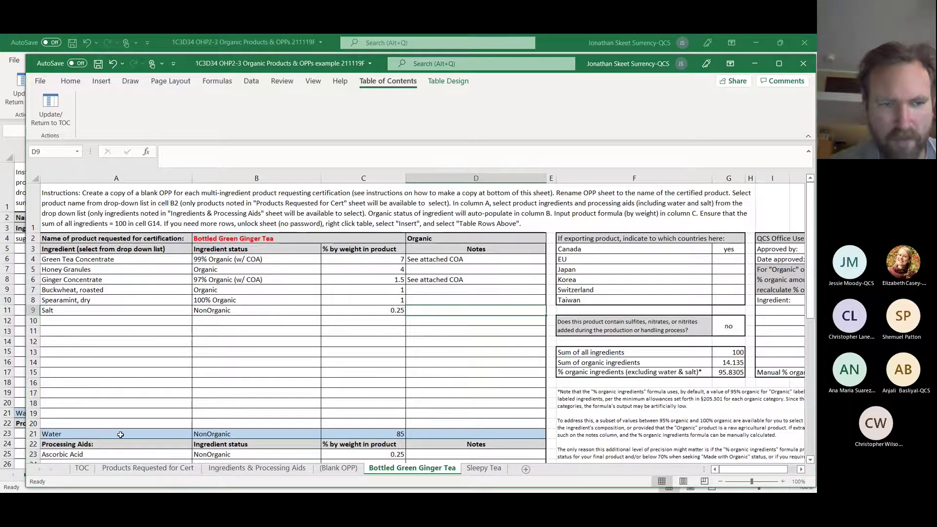
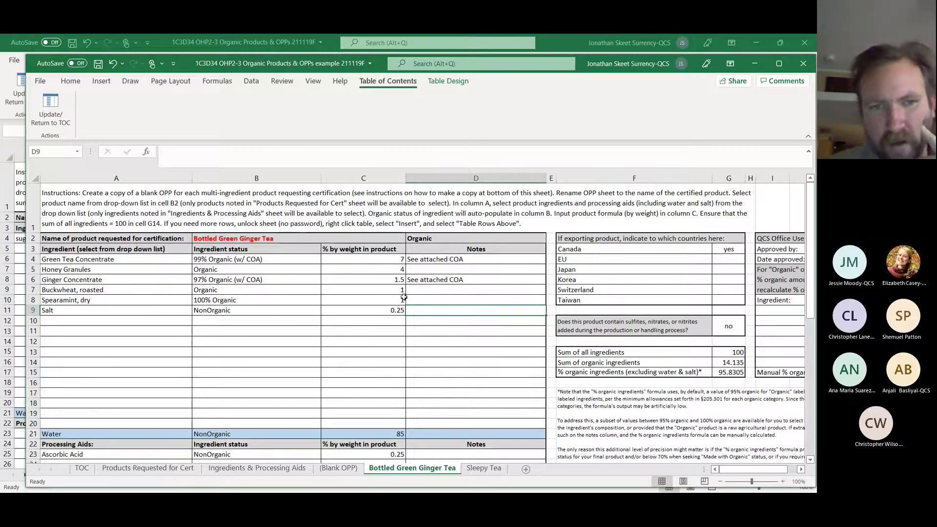
click(392, 259)
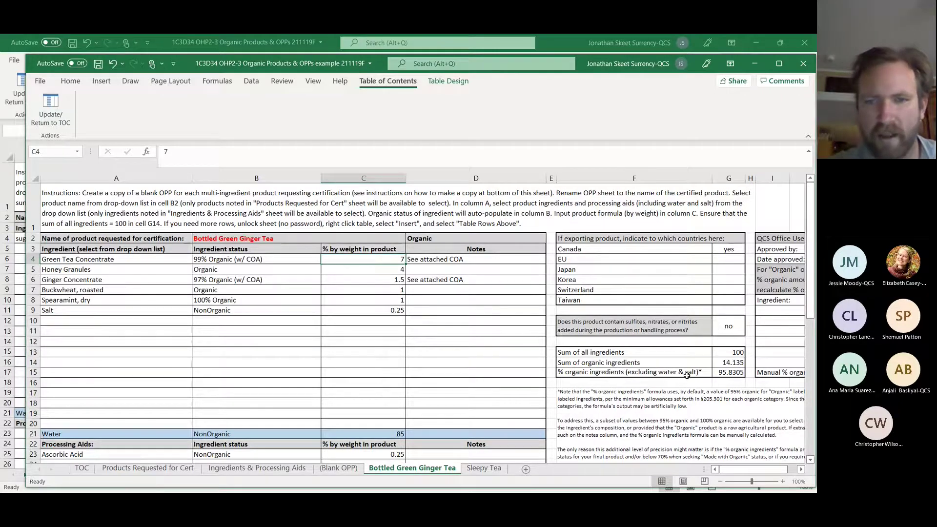
click(398, 314)
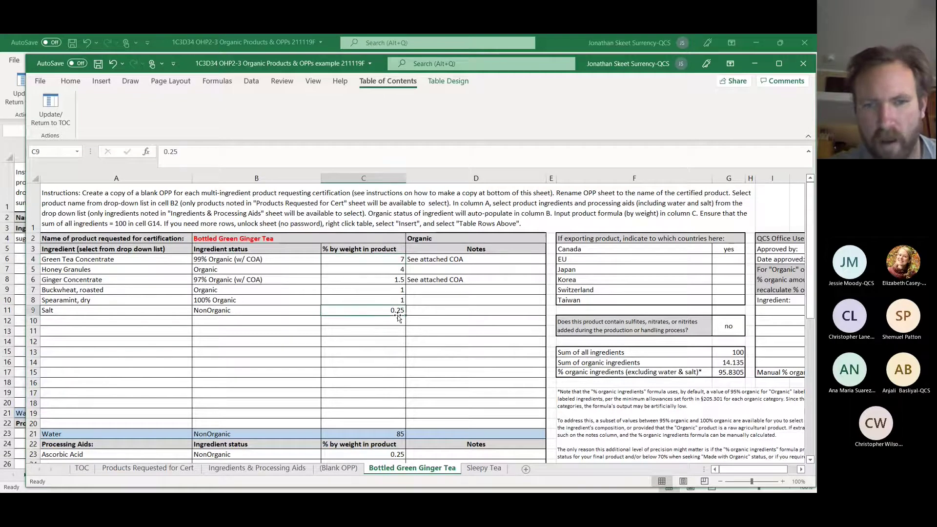
Step: Enter a trial % by weight of 1 in C10 below Salt on Bottled Green Ginger Tea, and clear it again
click(397, 321)
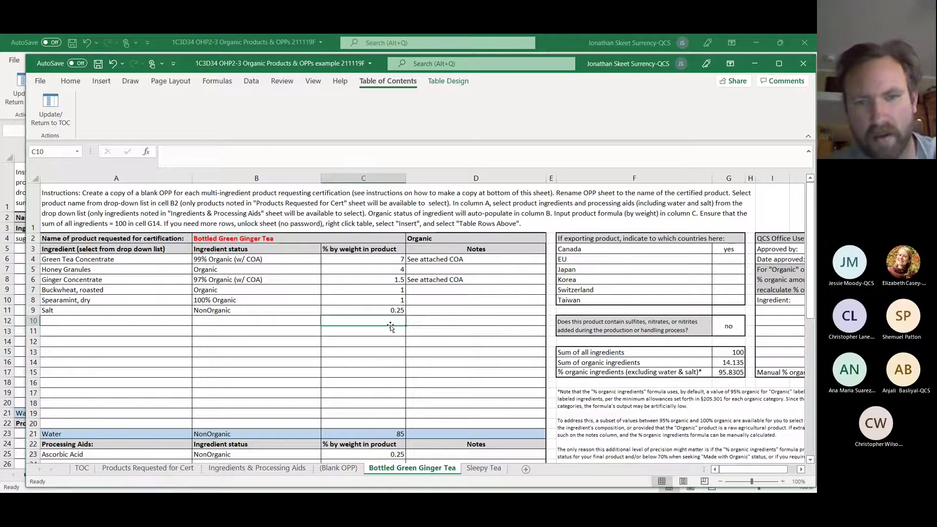
text(1)
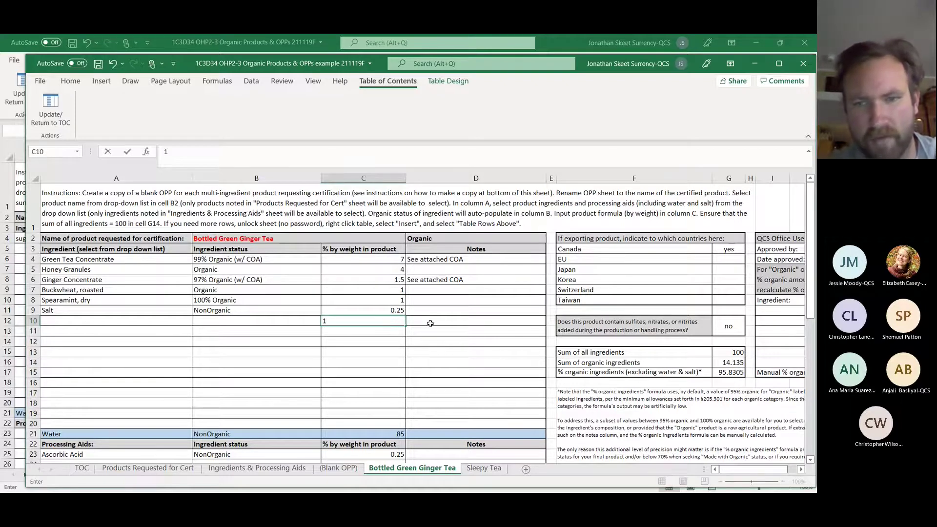
click(430, 323)
click(400, 326)
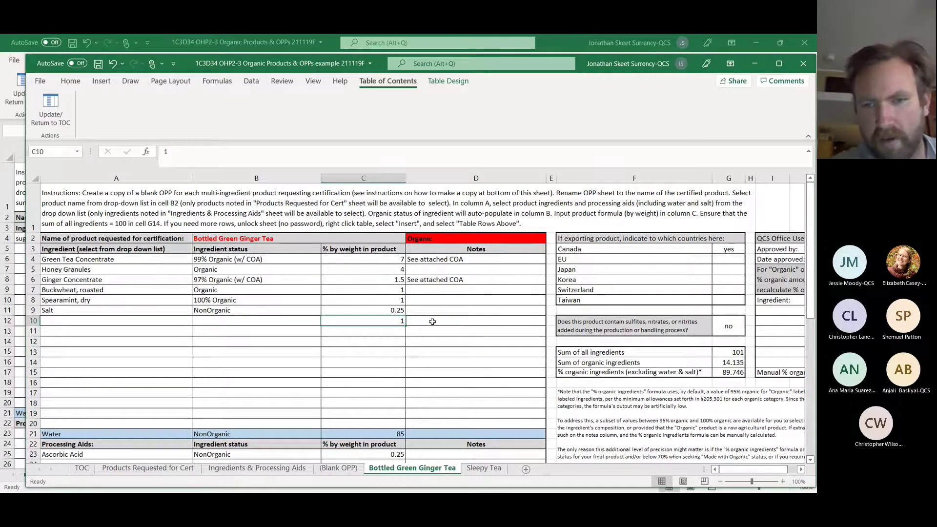
key(Delete)
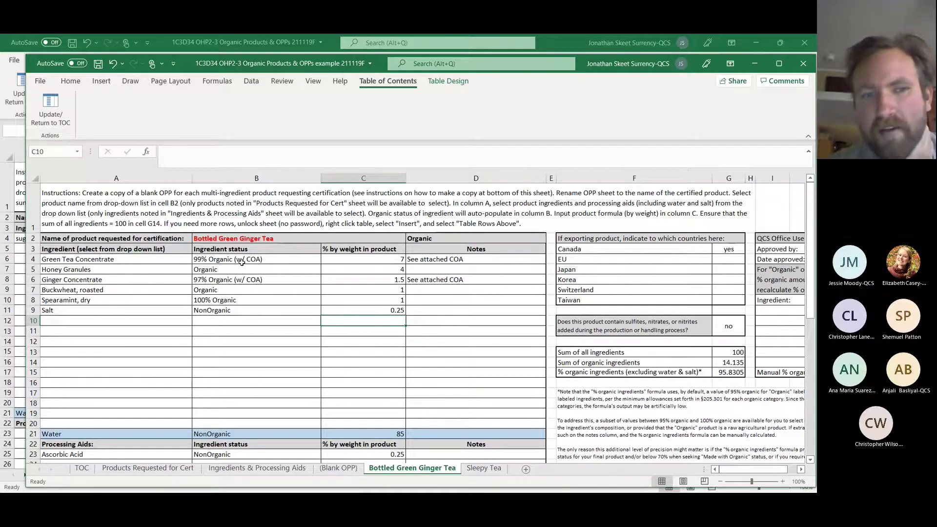
click(376, 259)
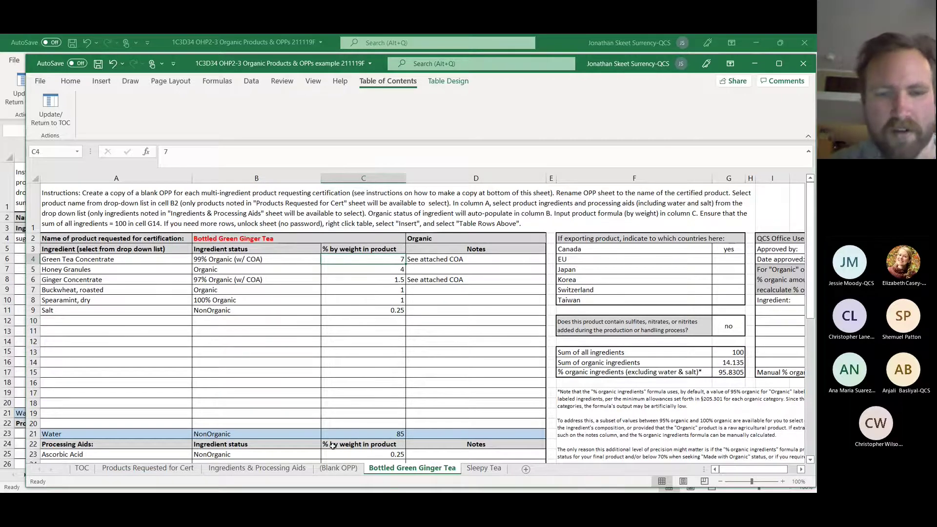
Step: On the (Blank OPP) sheet, choose Green Tea Concentrate as the first ingredient and set its % by weight to 100
click(338, 468)
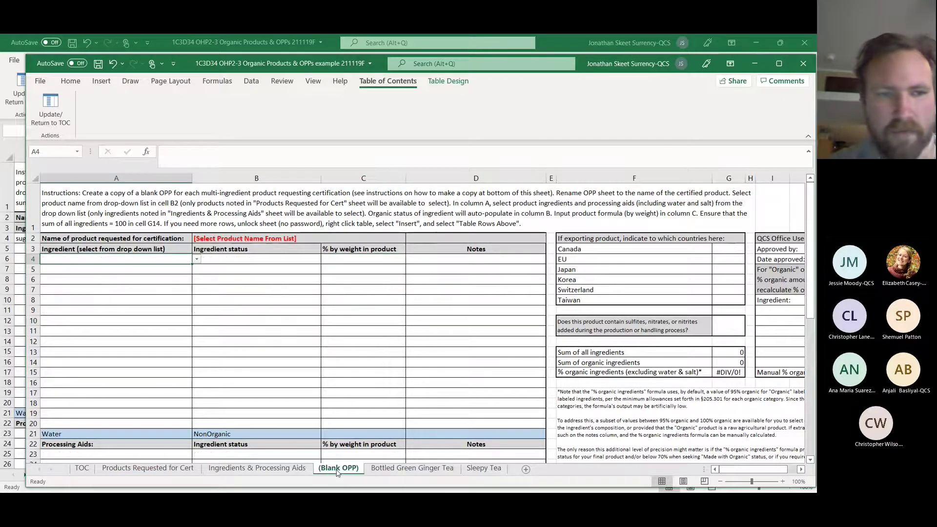
click(197, 259)
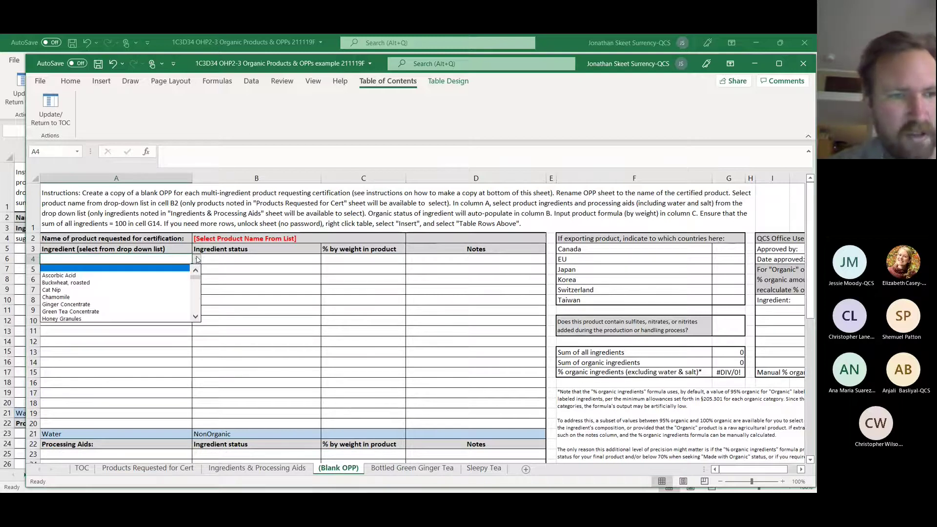
click(90, 311)
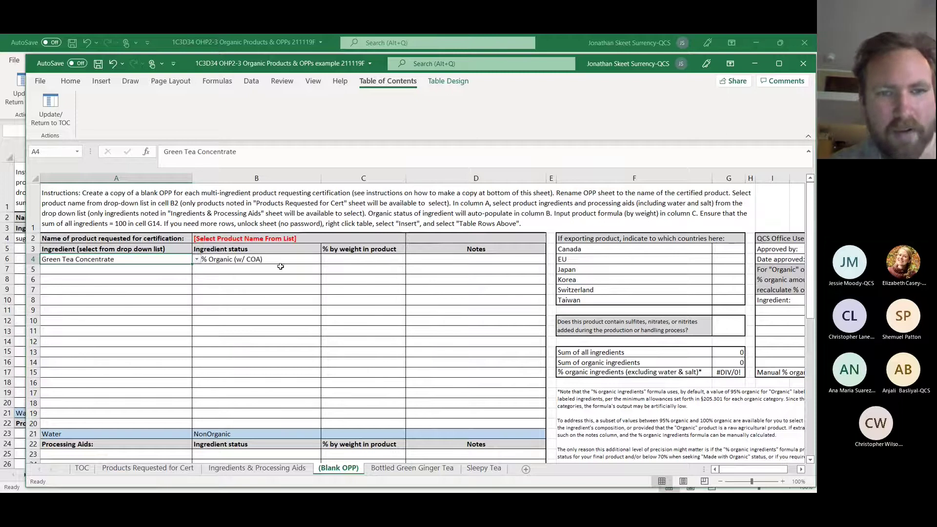
click(355, 261)
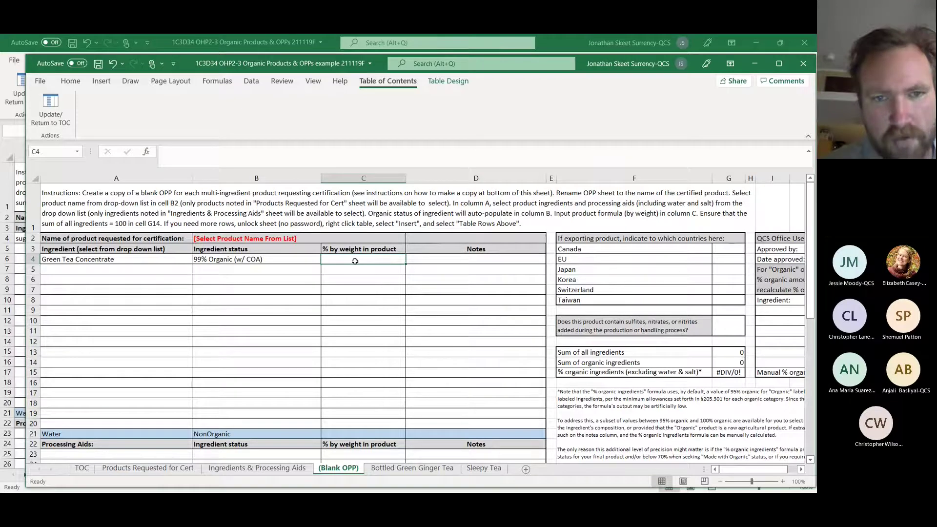
text(100)
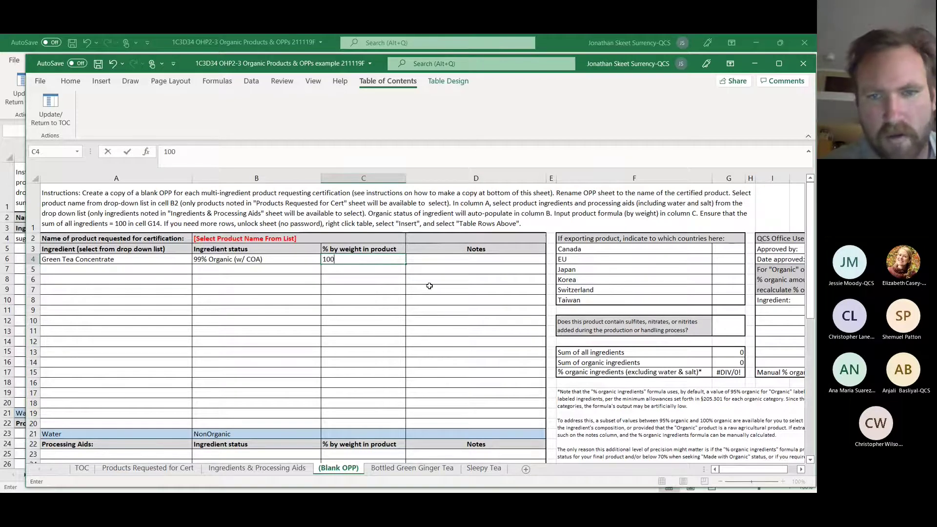
click(429, 286)
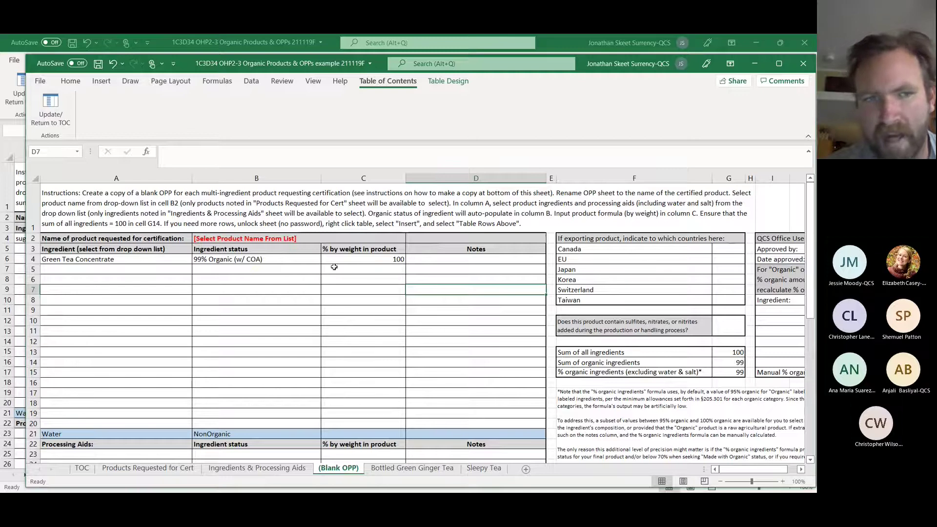
Step: On Bottled Green Ginger Tea, try 2% for Green Tea Concentrate and 5.25% for Ascorbic Acid, and undo both changes
click(394, 471)
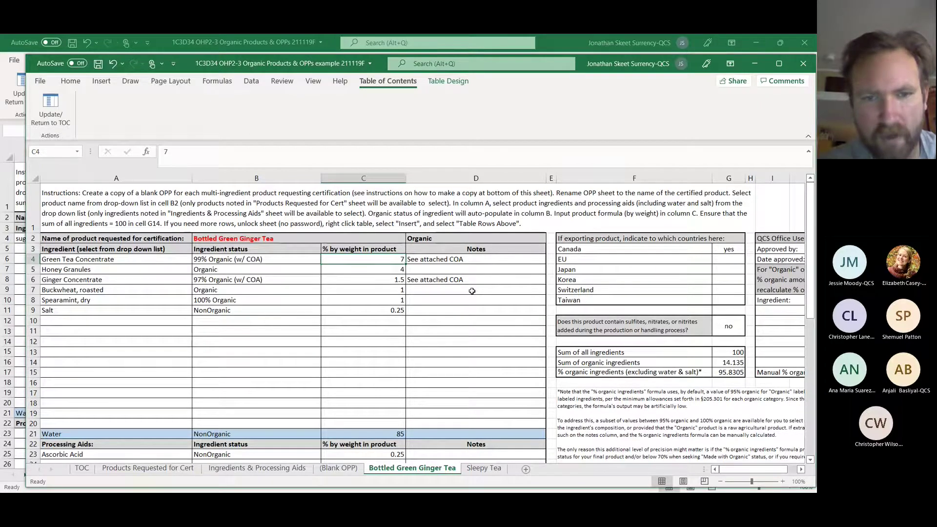
text(2)
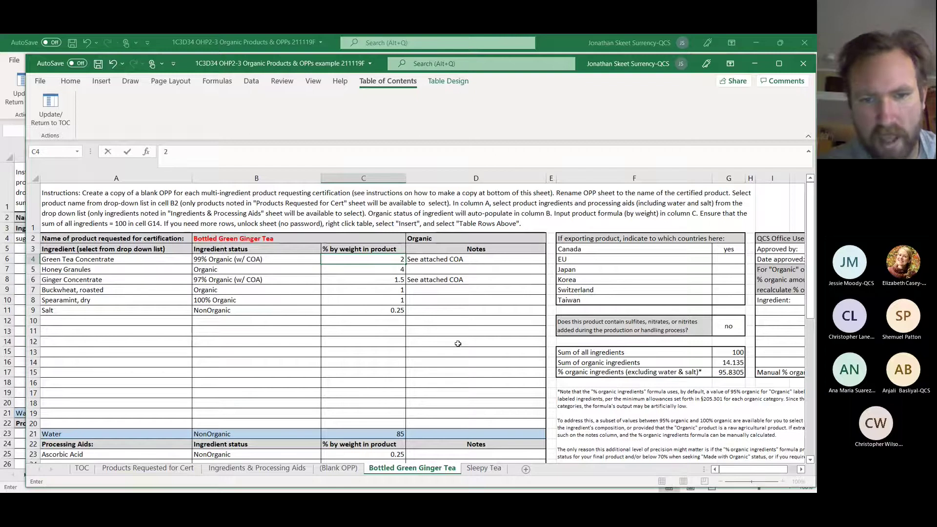
click(391, 454)
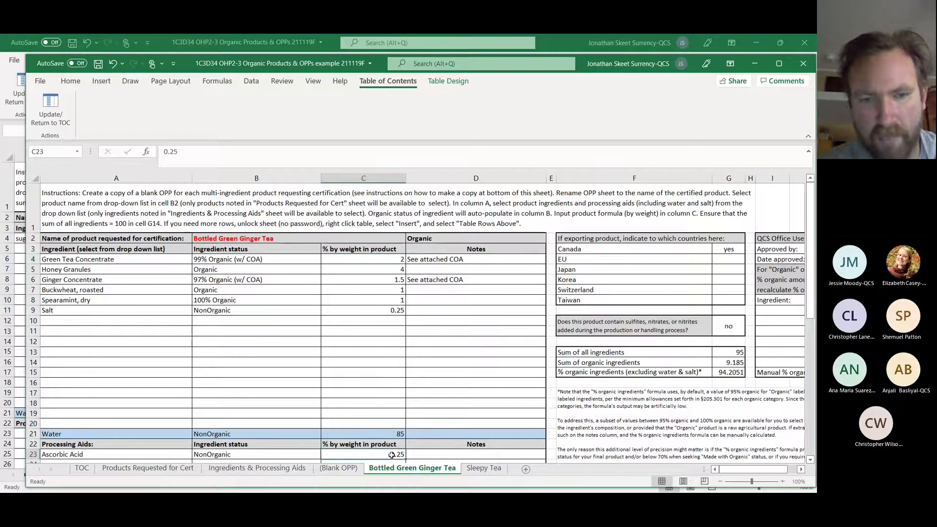
click(167, 151)
key(BackSpace)
text(5)
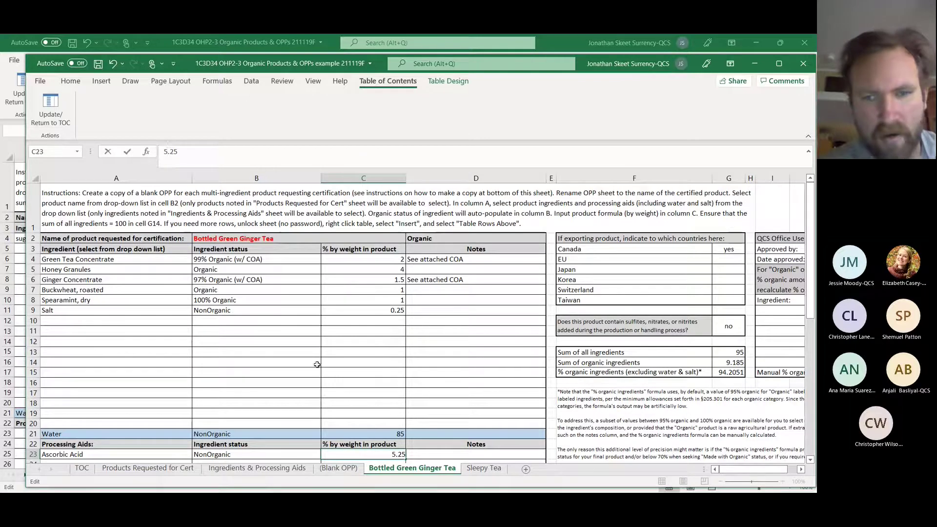
click(388, 412)
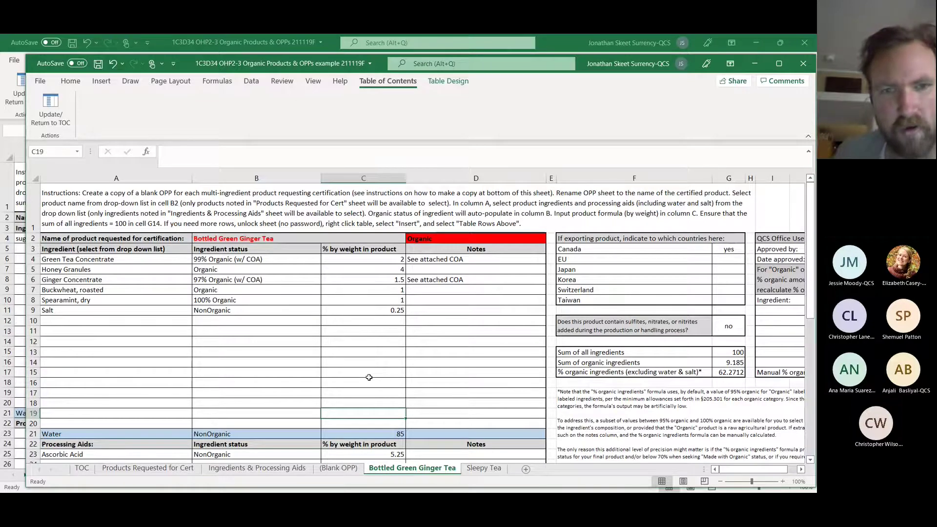
key(ctrl+z)
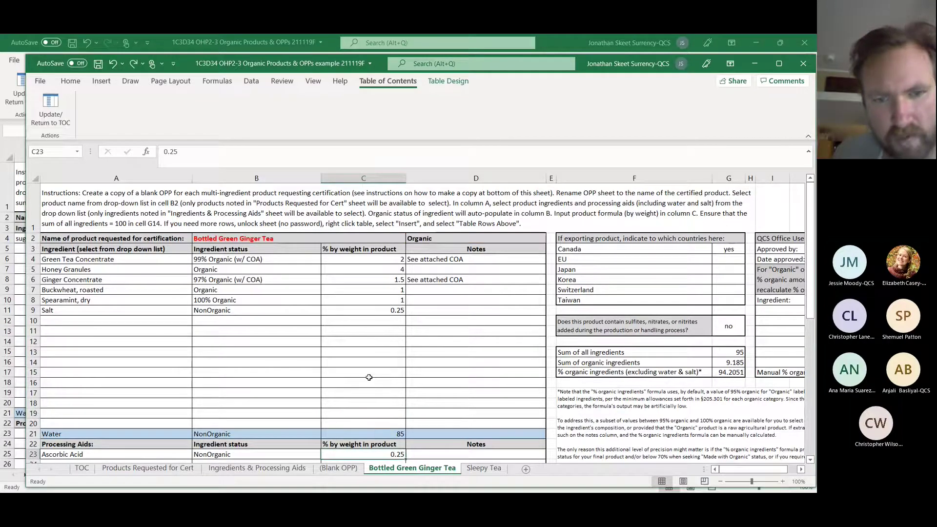
key(ctrl+z)
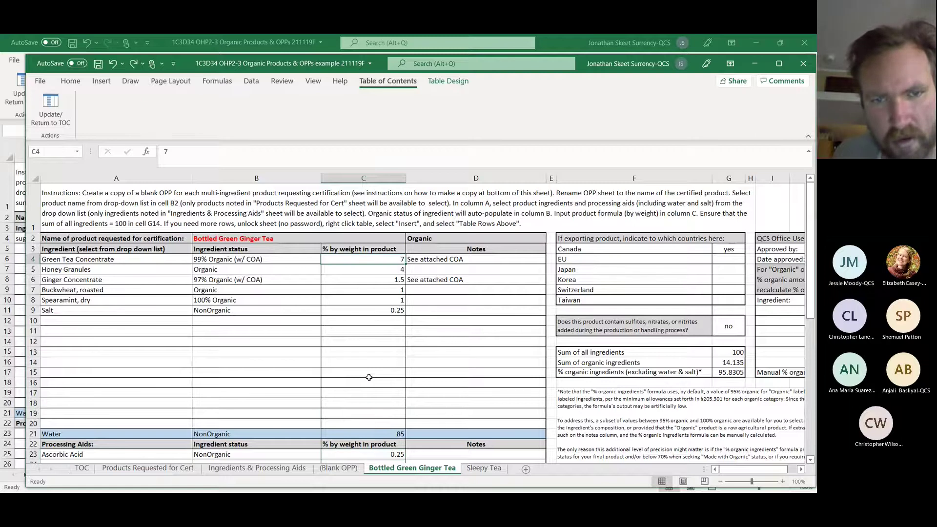
Step: Examine Green Tea Concentrate's name, status, percentage and notes entries on the Bottled Green Ginger Tea sheet
click(457, 310)
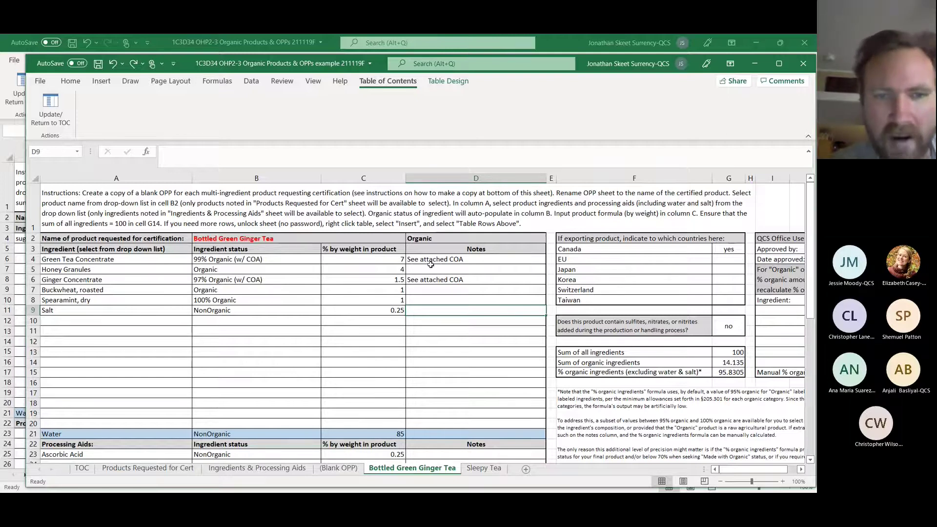
click(107, 262)
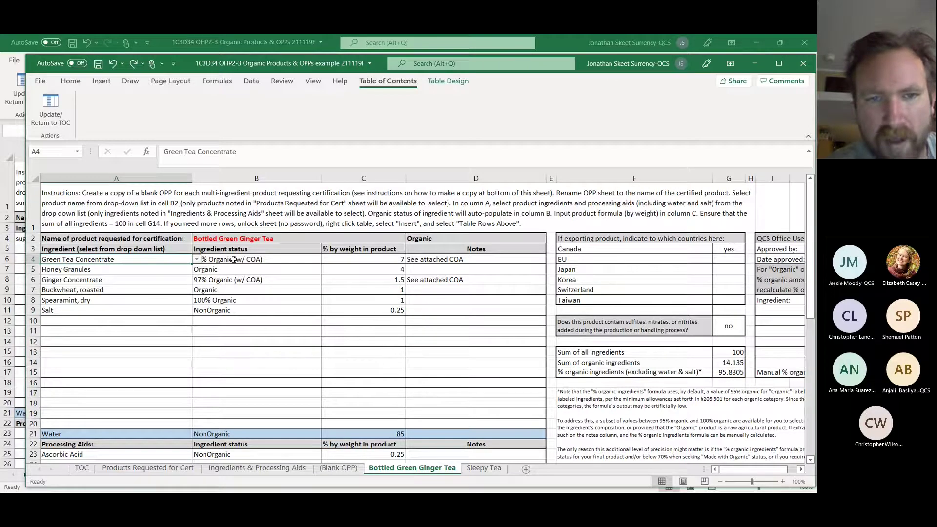
click(347, 260)
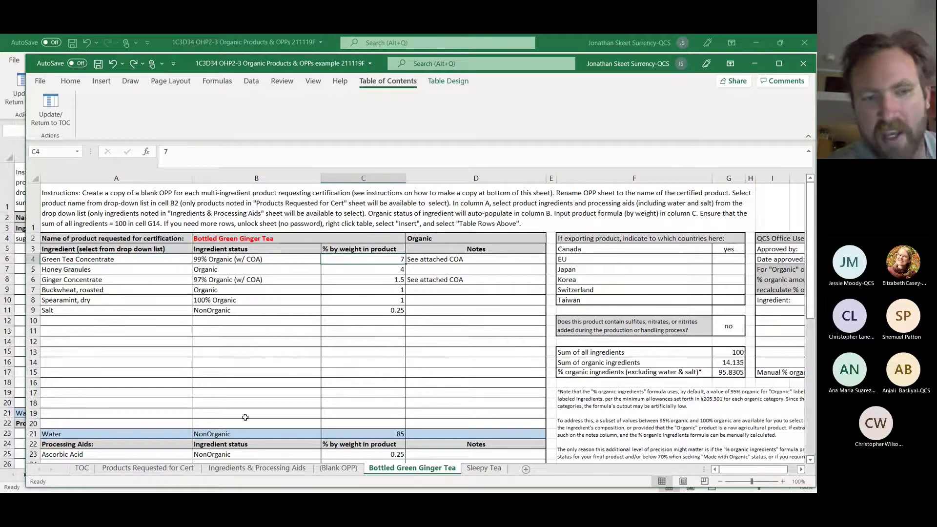
Step: Set Green Tea Concentrate's status to Organic on Ingredients & Processing Aids, and check the effect on the Bottled Green Ginger Tea sheet
click(262, 468)
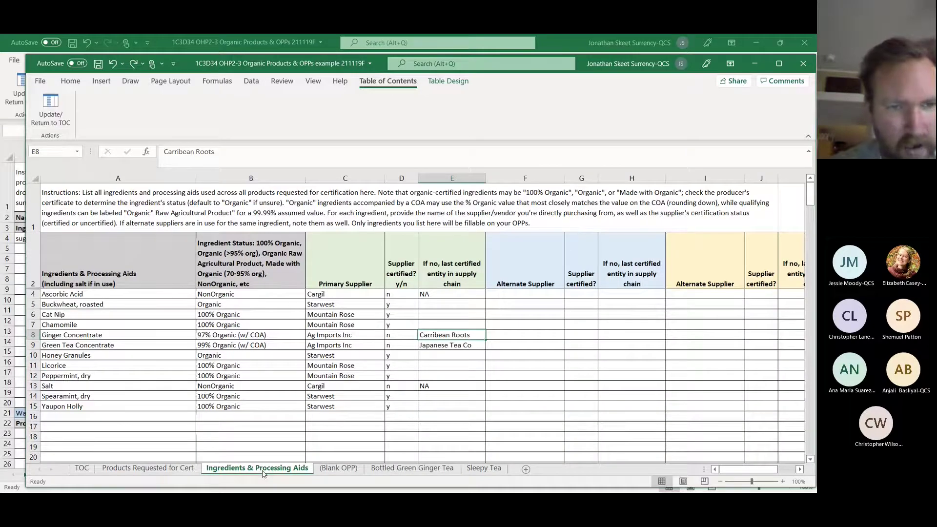
click(292, 336)
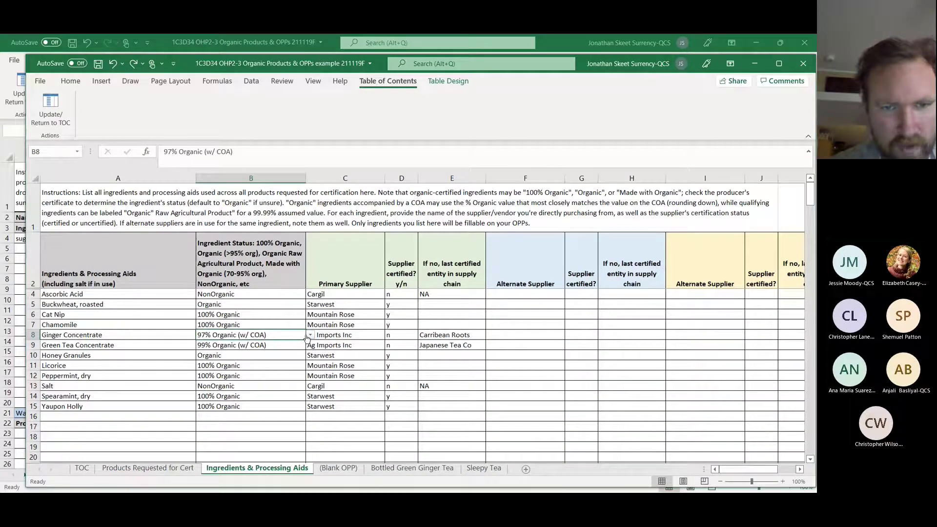
click(286, 347)
click(311, 346)
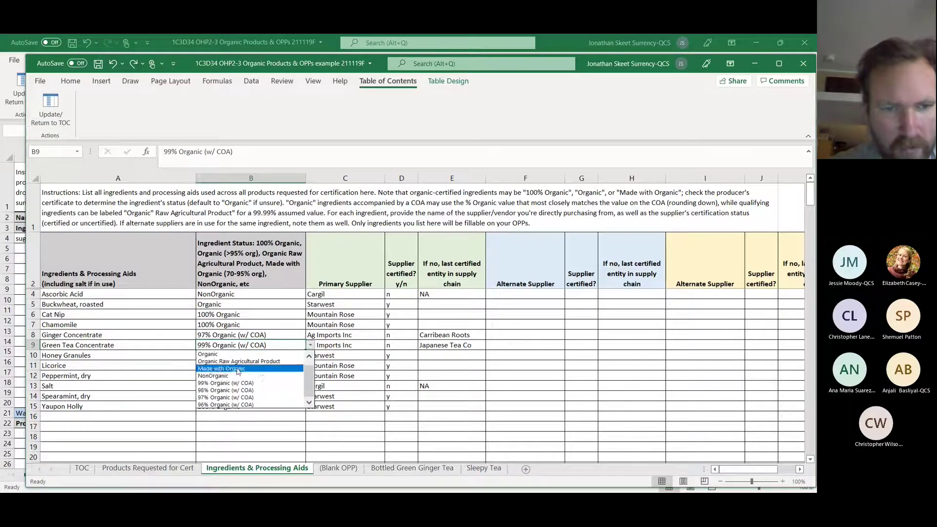
click(207, 355)
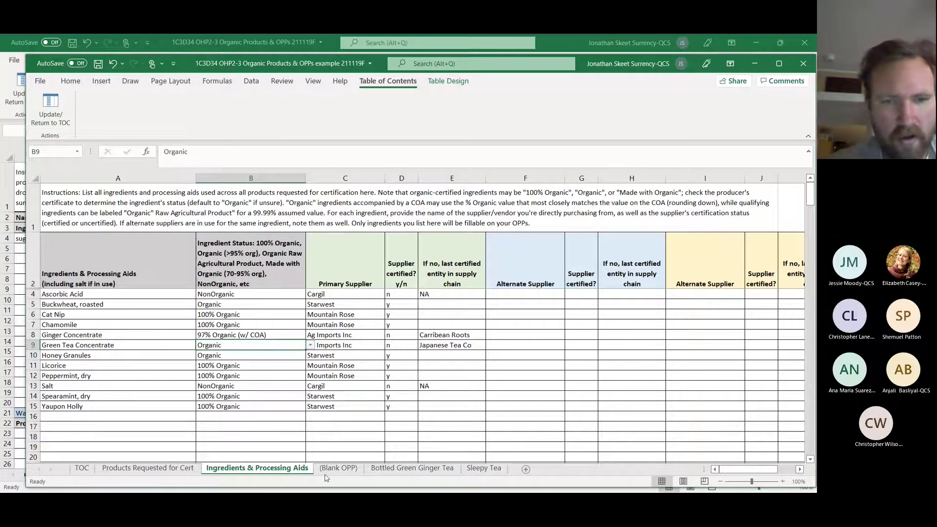
click(396, 468)
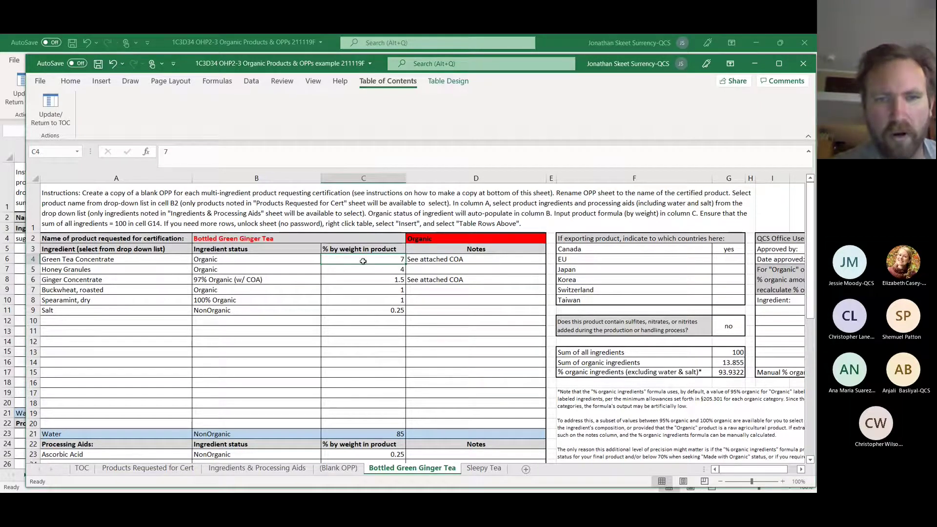
Step: Set Green Tea Concentrate's status to 99% Organic (w/ COA) on Ingredients & Processing Aids, and check the effect on Bottled Green Ginger Tea
click(171, 470)
click(257, 467)
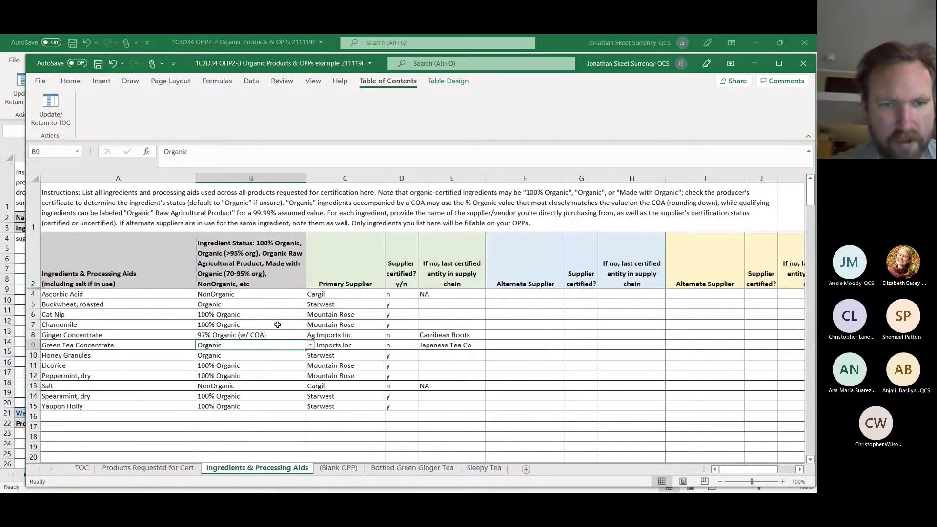
click(310, 346)
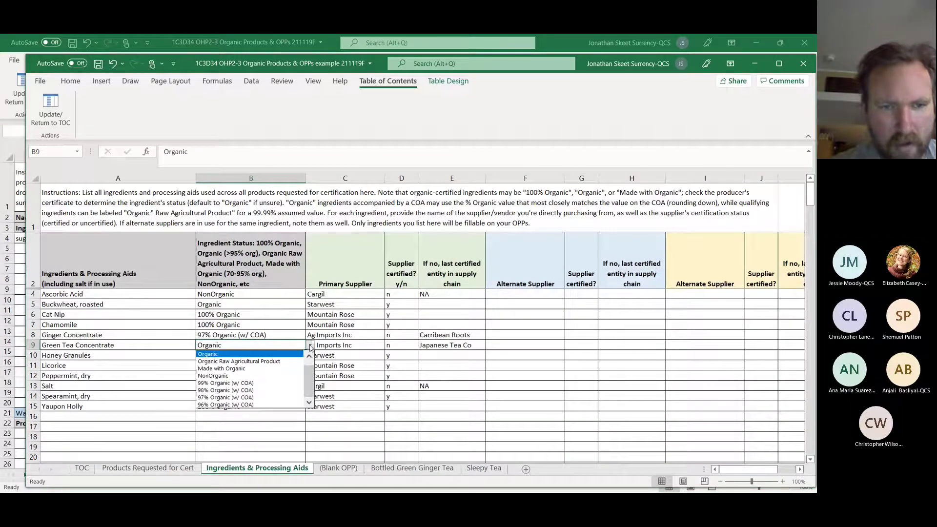
click(224, 385)
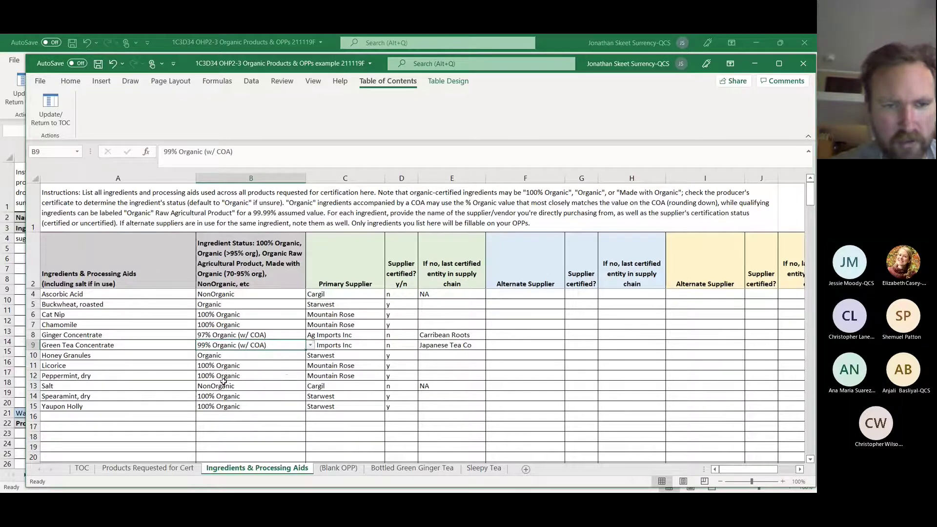
click(429, 469)
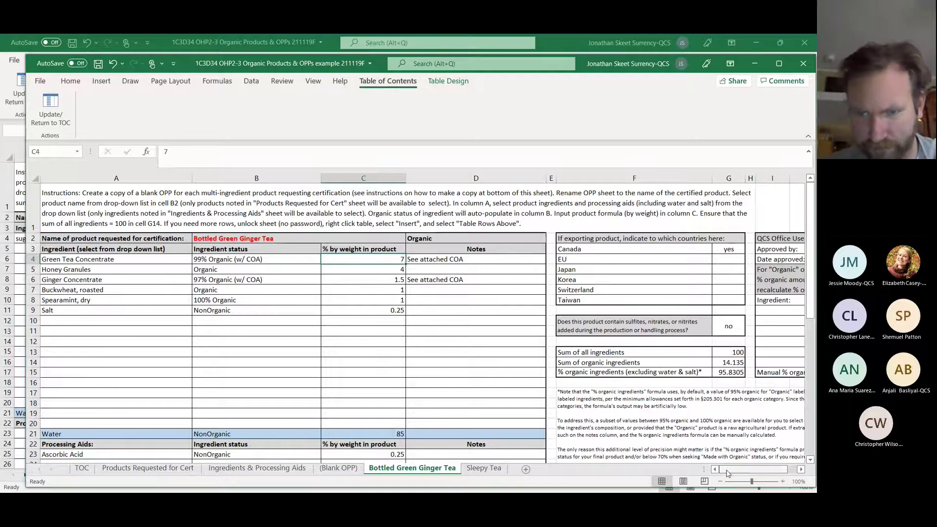
Step: Examine the QCS Office Use section, organic percentage notes, processing aids and sheet-copying instructions on Bottled Green Ginger Tea
scroll(753, 461, right, 2)
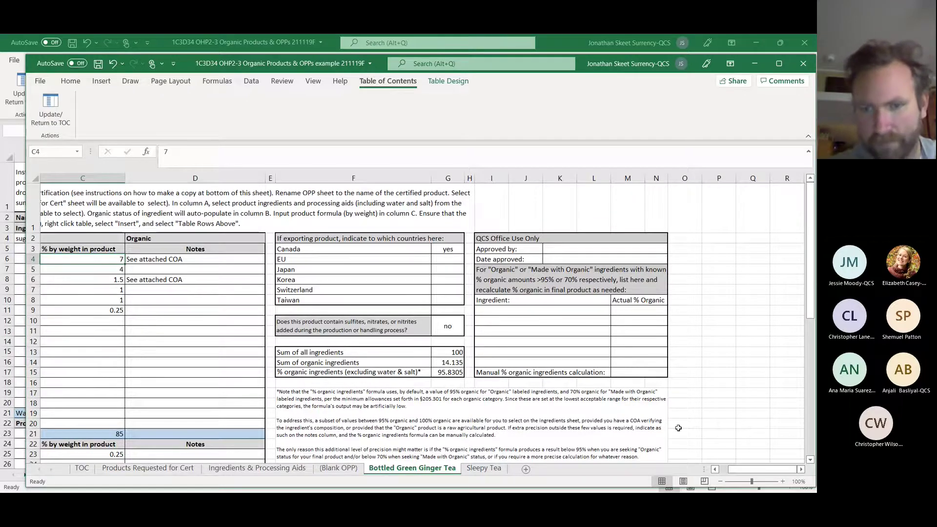
drag(727, 468, 721, 469)
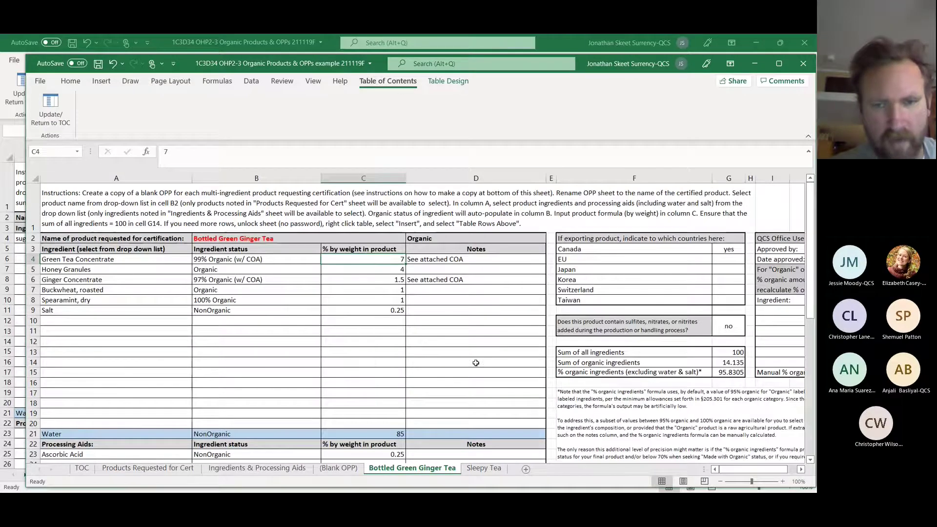
scroll(564, 311, down, 3)
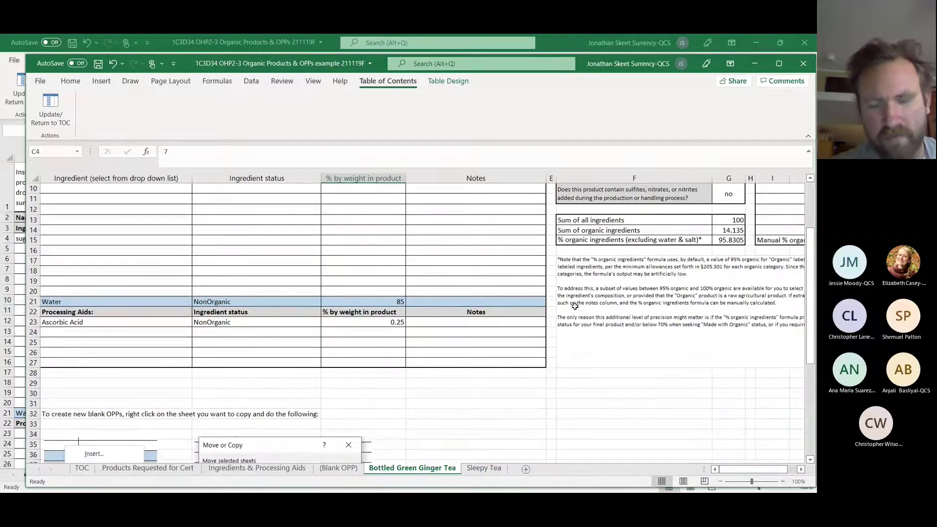
scroll(575, 306, up, 3)
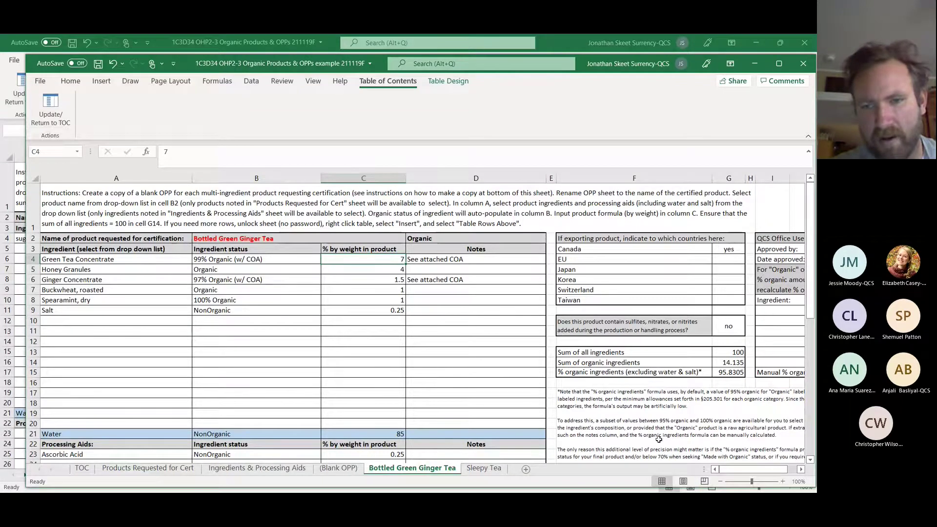
drag(735, 470, 744, 469)
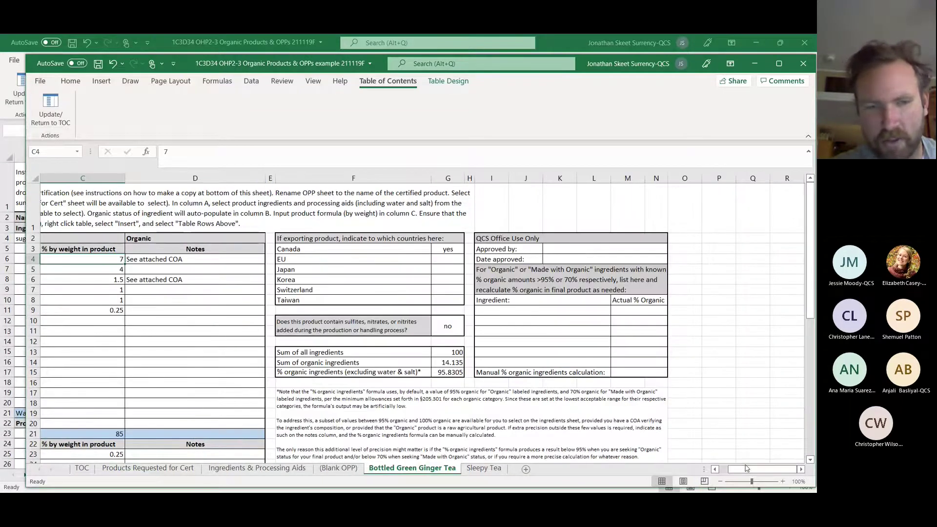
scroll(410, 350, down, 2)
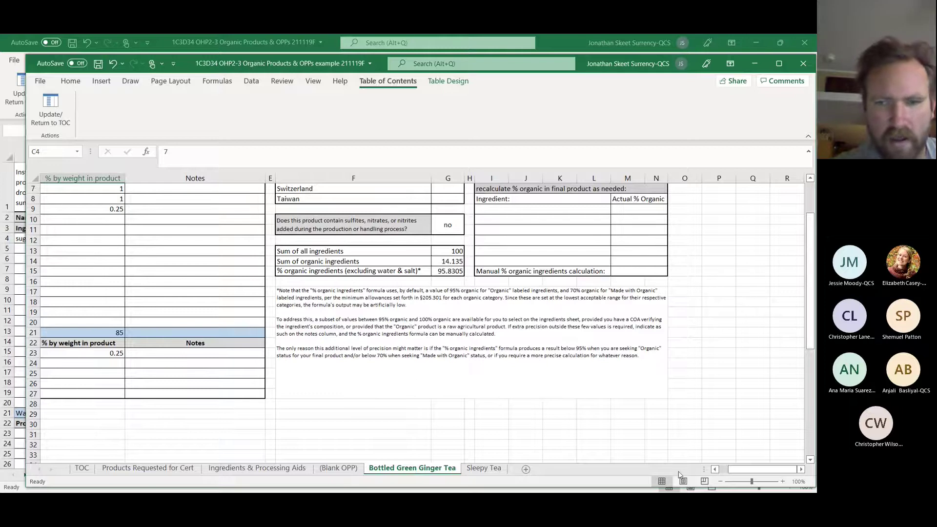
drag(745, 470, 593, 452)
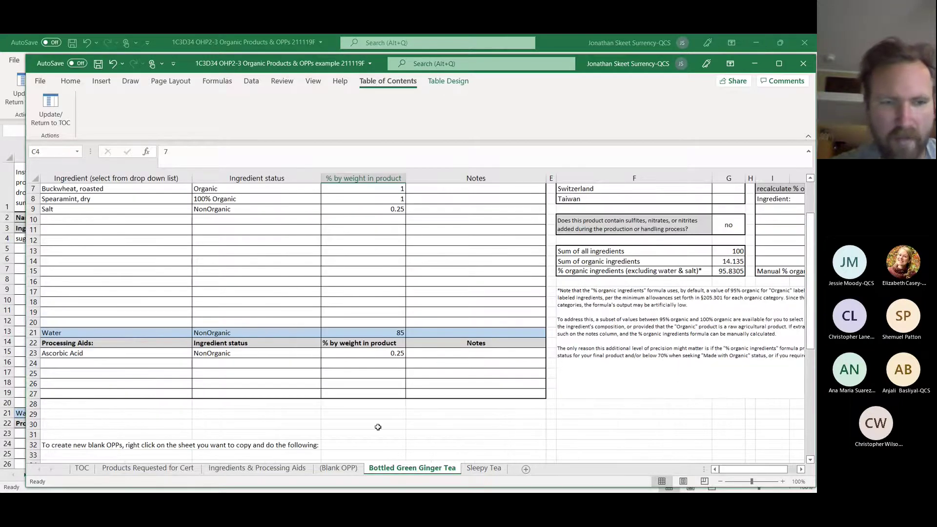
scroll(378, 427, down, 4)
scroll(378, 427, down, 1)
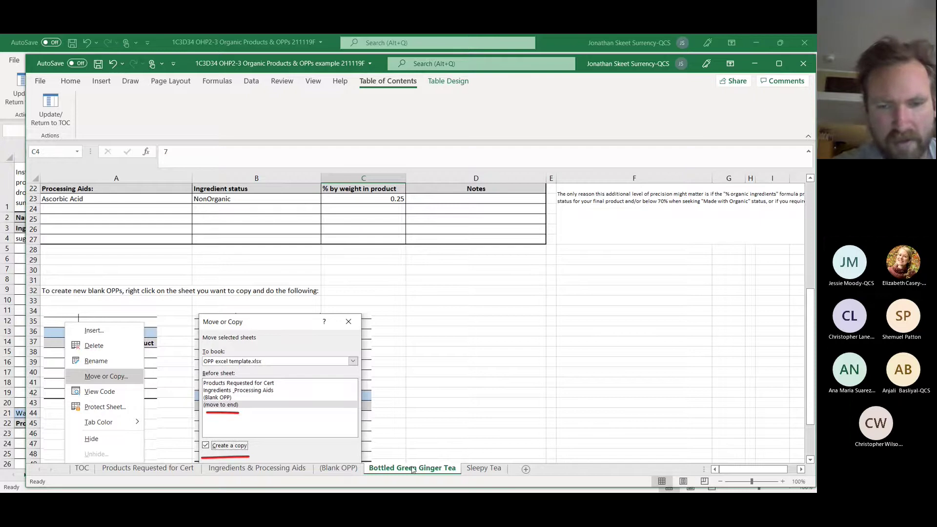
Step: On the Sleepy Tea sheet, try Buckwheat, roasted in place of Licorice, and undo the replacement
click(478, 468)
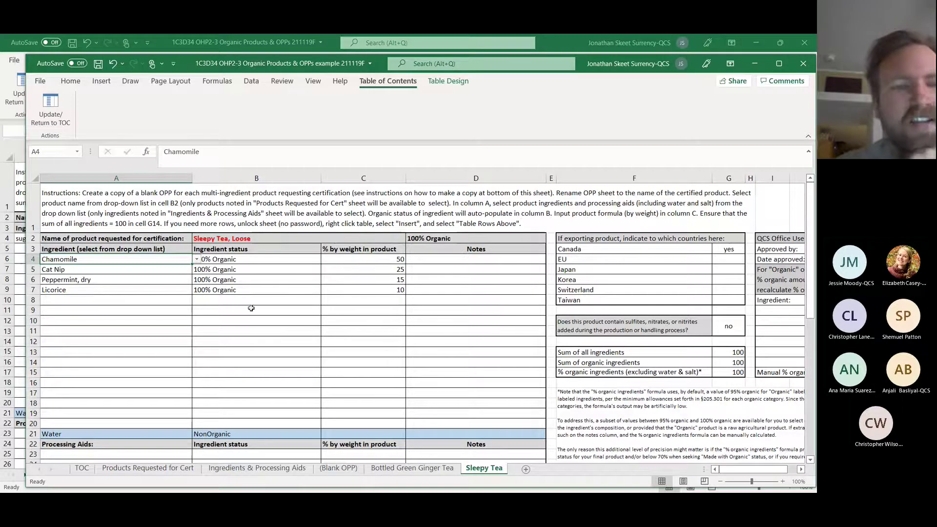
click(188, 281)
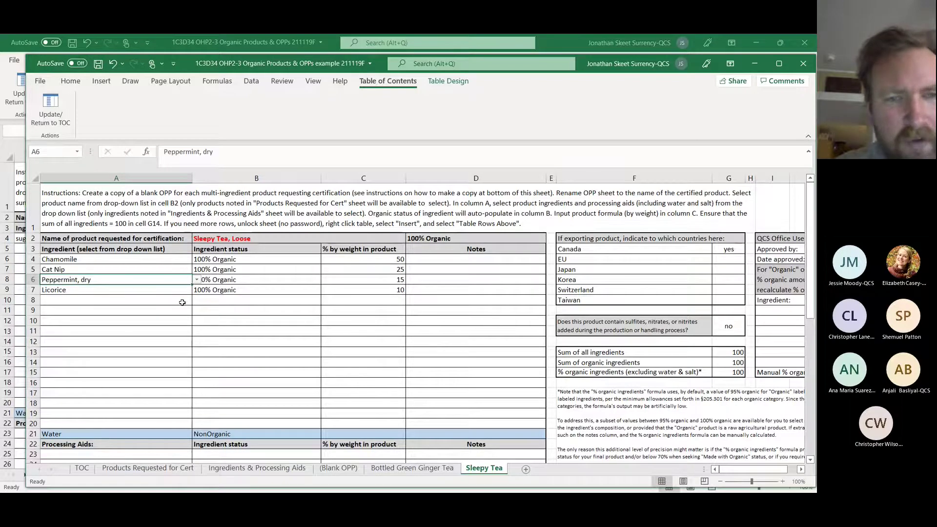
click(167, 291)
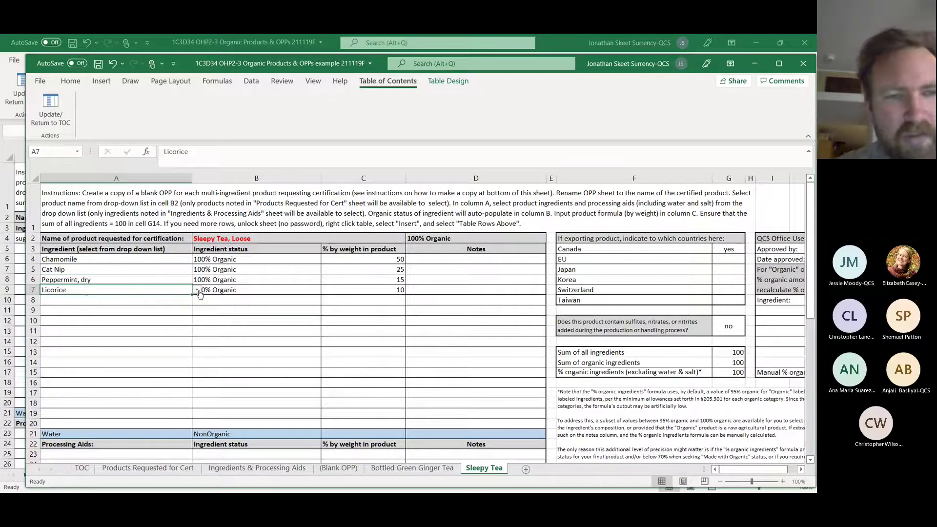
click(197, 291)
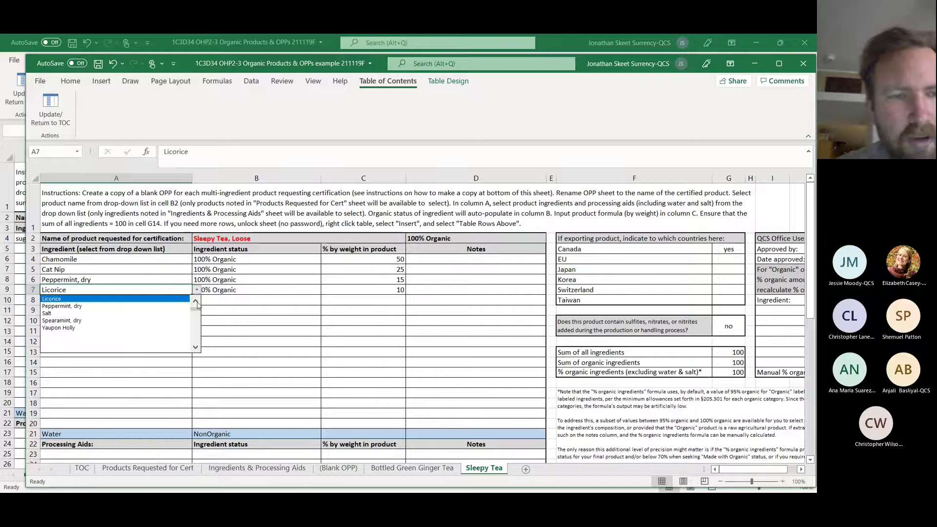
scroll(197, 303, up, 4)
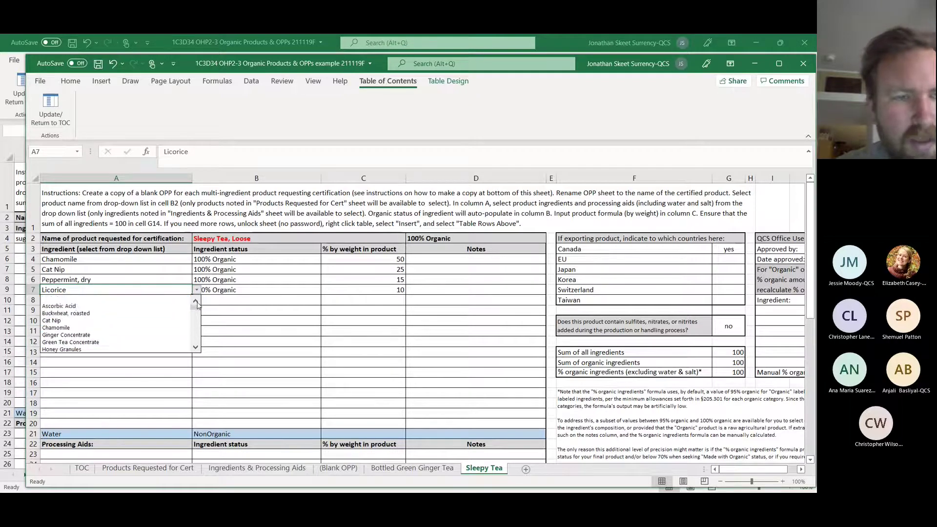
click(84, 314)
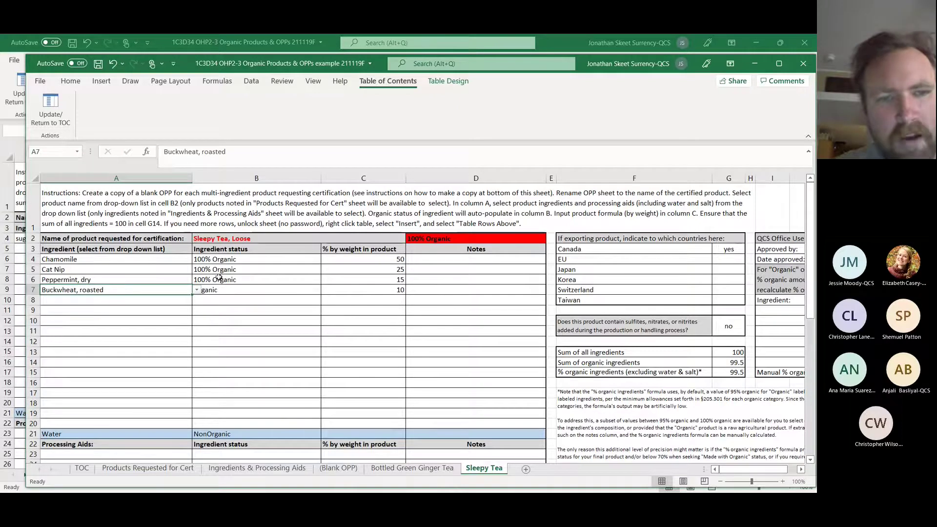
click(341, 287)
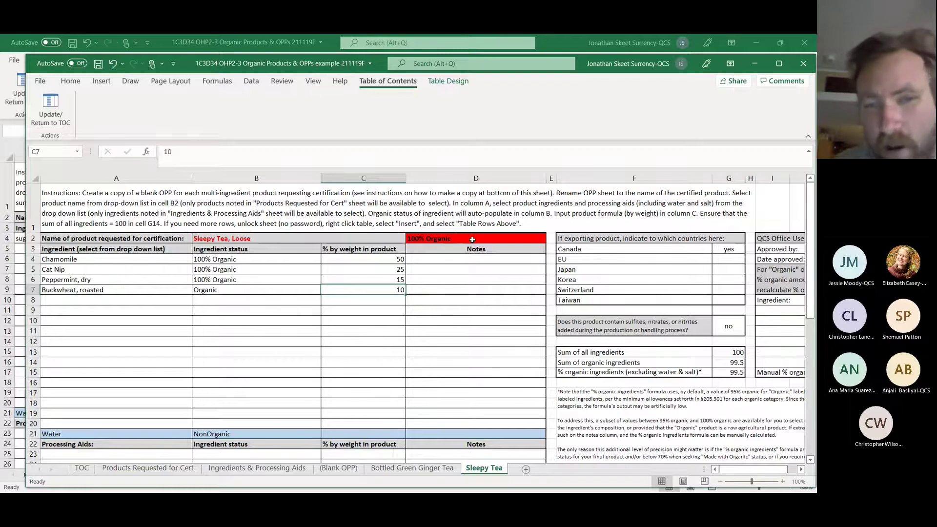
click(147, 291)
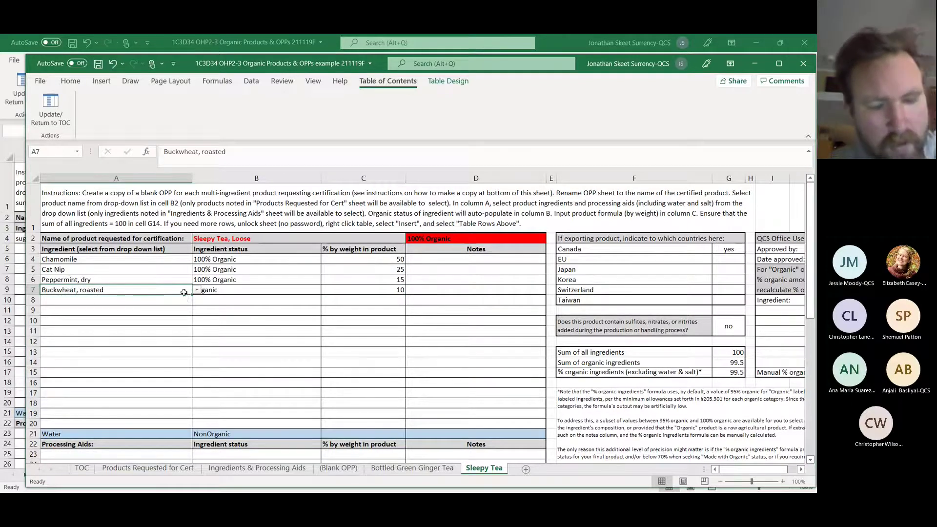
key(ctrl+z)
click(440, 288)
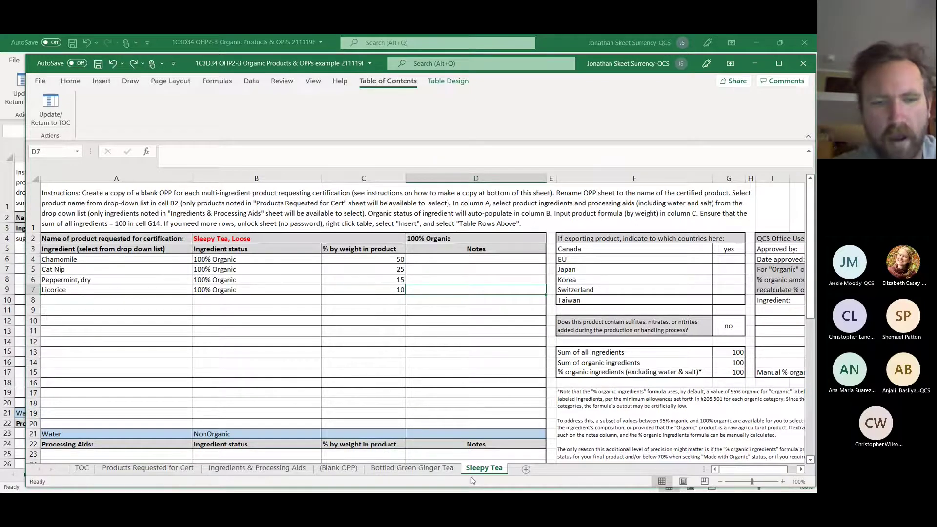
Step: Duplicate the (Blank OPP) sheet directly after the original and rename the copy Yaupon Blend
click(81, 469)
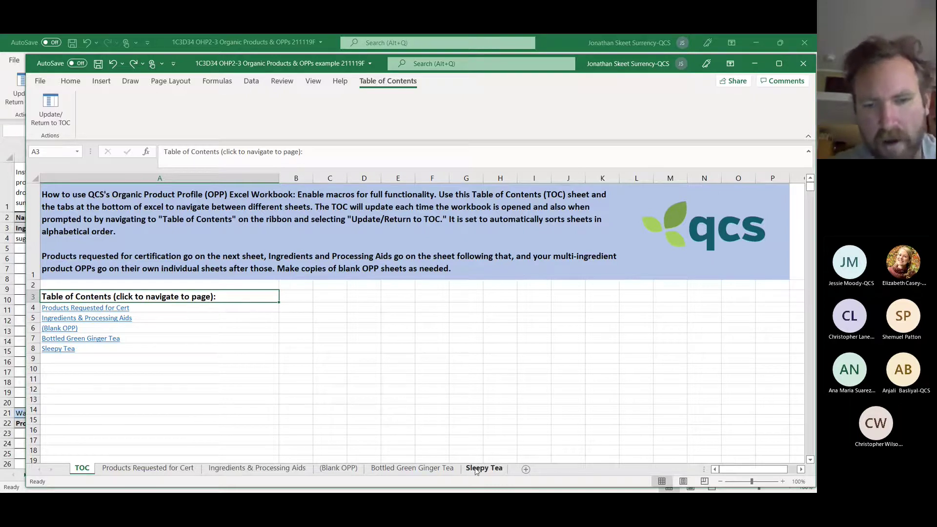
click(331, 470)
drag(331, 472, 366, 471)
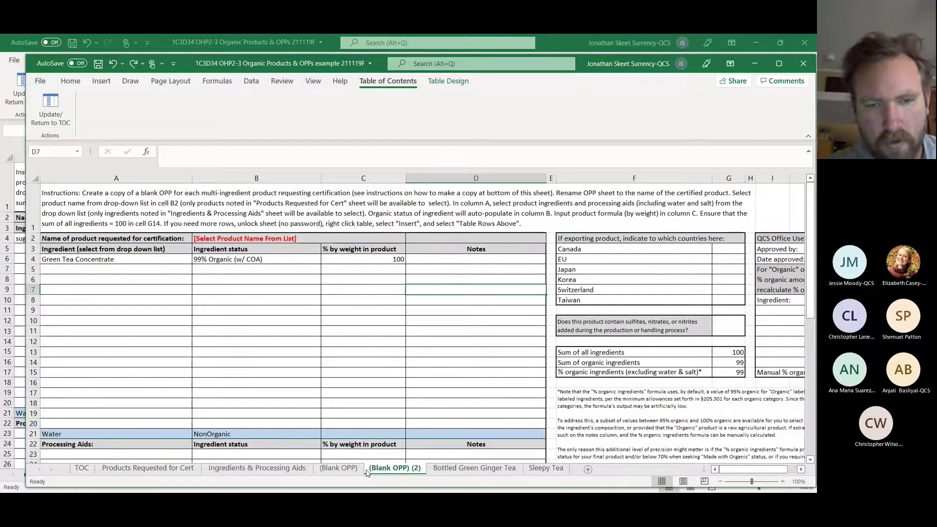
right_click(401, 471)
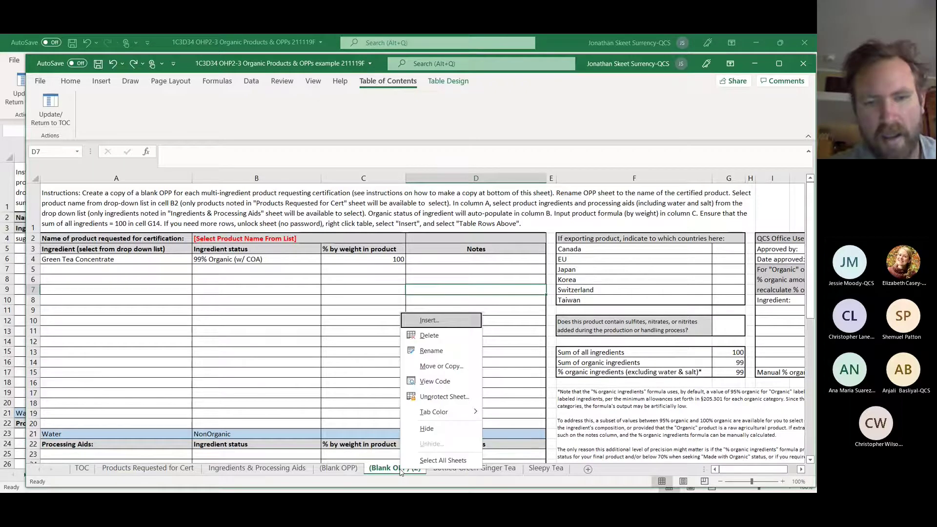
click(438, 351)
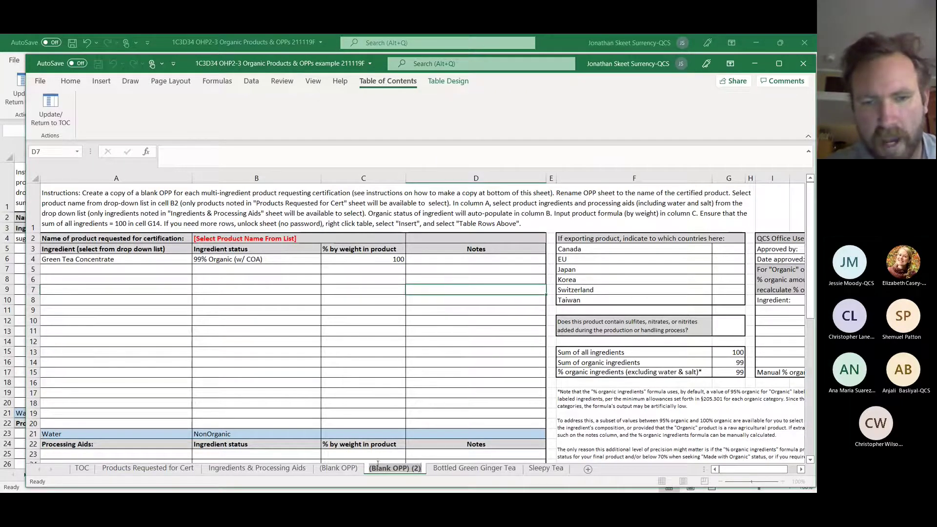
text(Yaupon Blend)
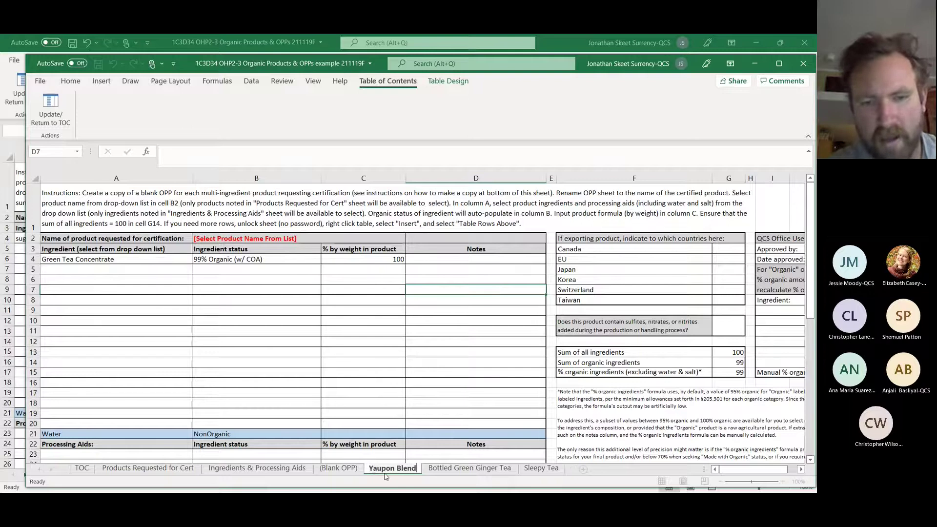
click(390, 472)
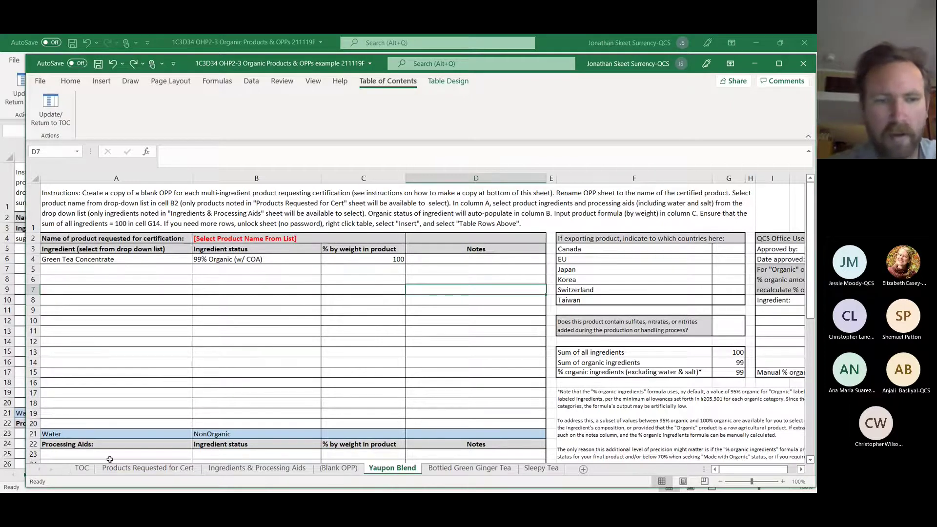
Step: Check the table of contents for the Yaupon Blend sheet, and update the table from that sheet
click(81, 471)
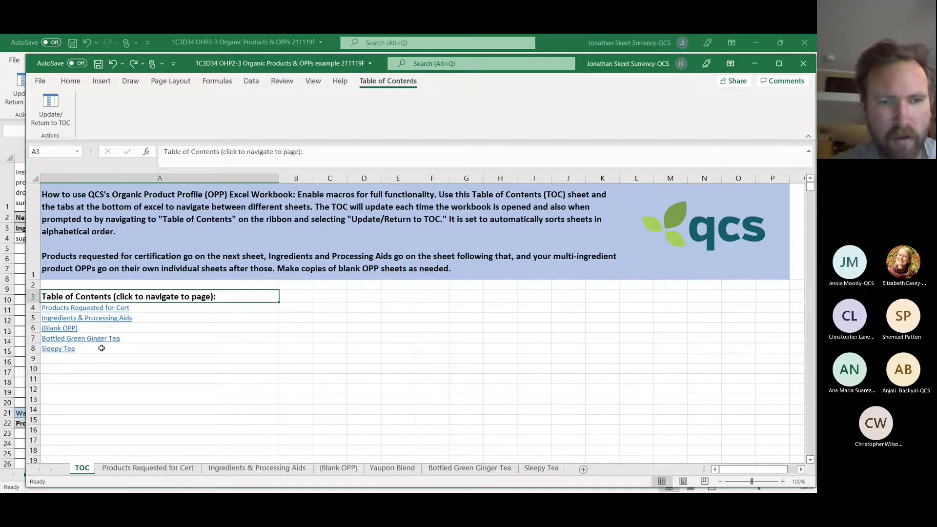
click(335, 469)
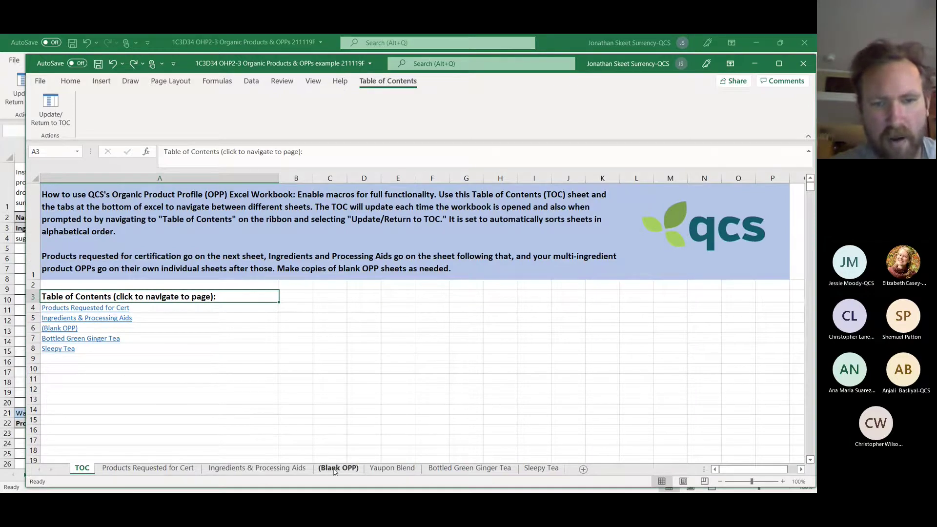
click(377, 469)
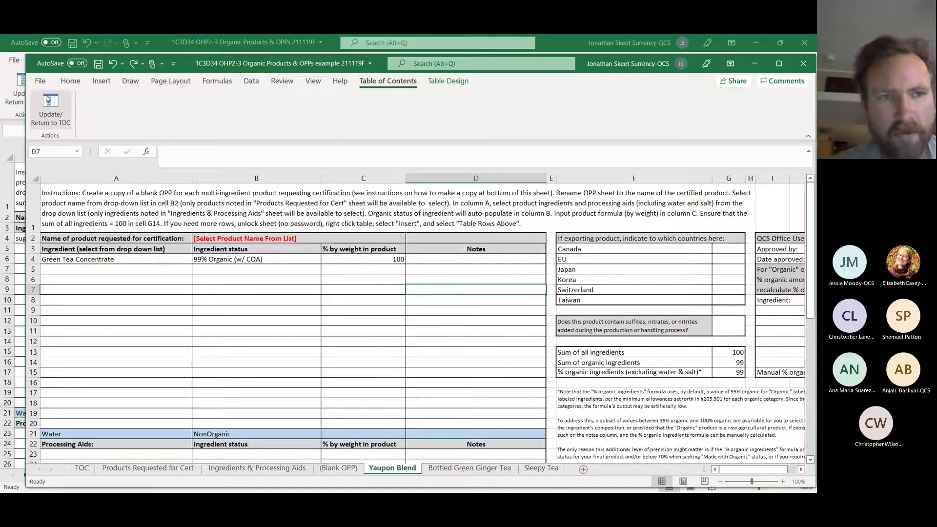
click(70, 82)
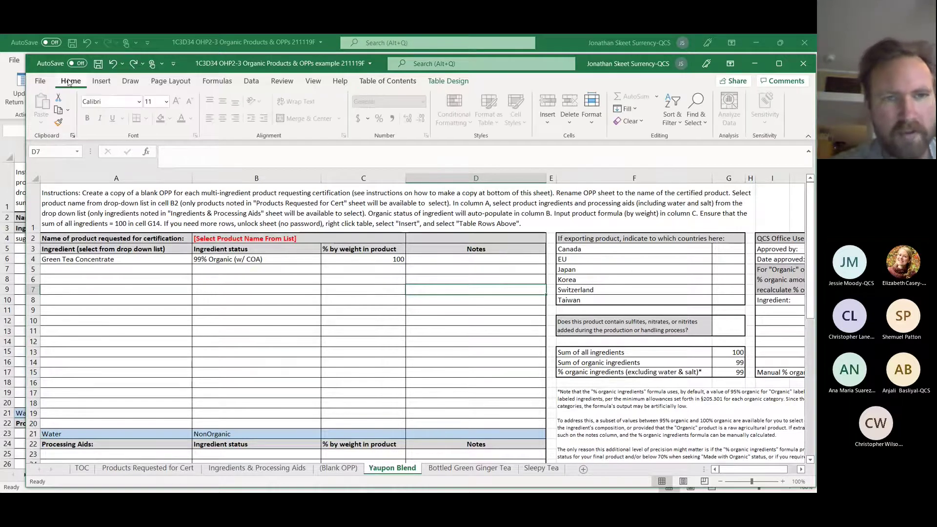
click(370, 84)
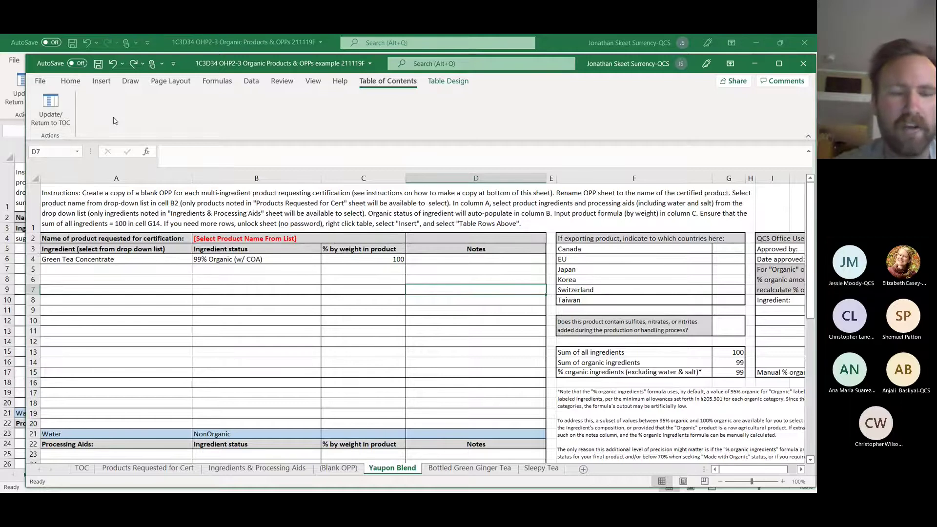
click(60, 111)
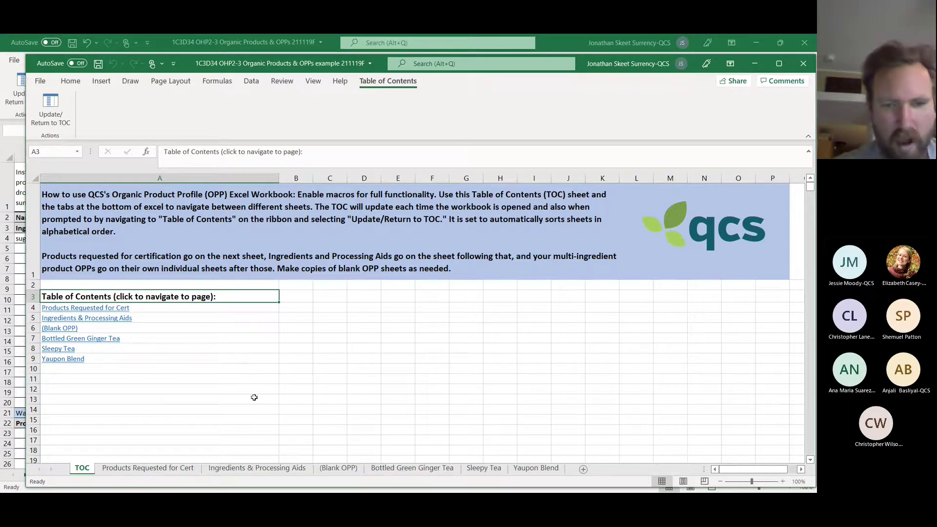
Step: Duplicate the (Blank OPP) sheet directly after the original and rename the copy 1234
click(336, 469)
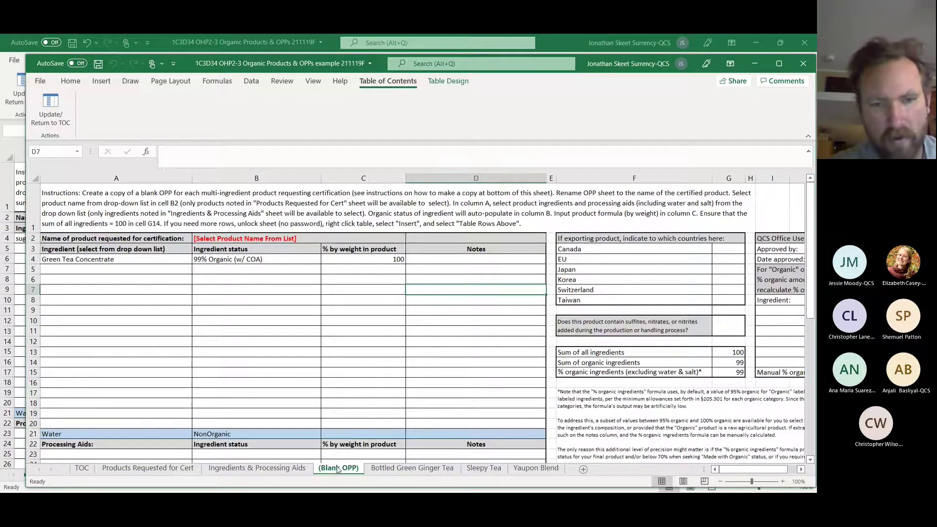
drag(366, 467, 366, 468)
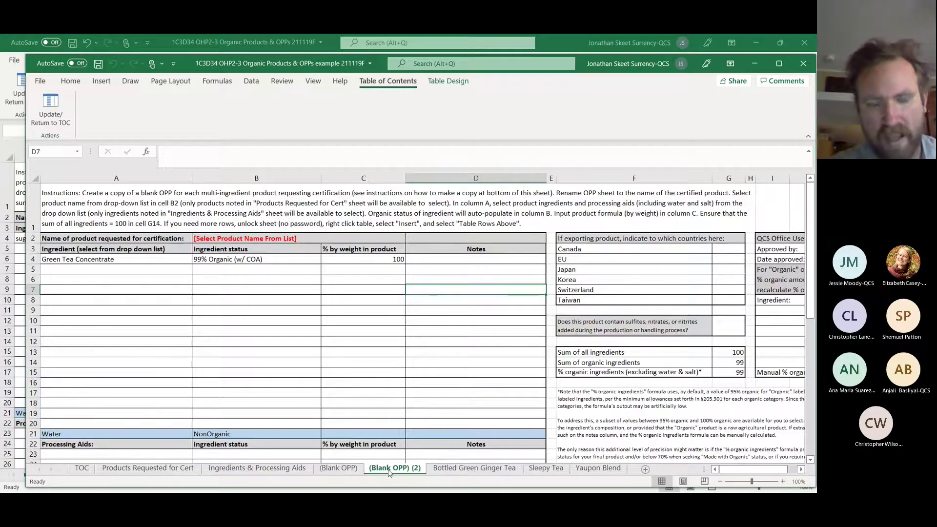
right_click(390, 471)
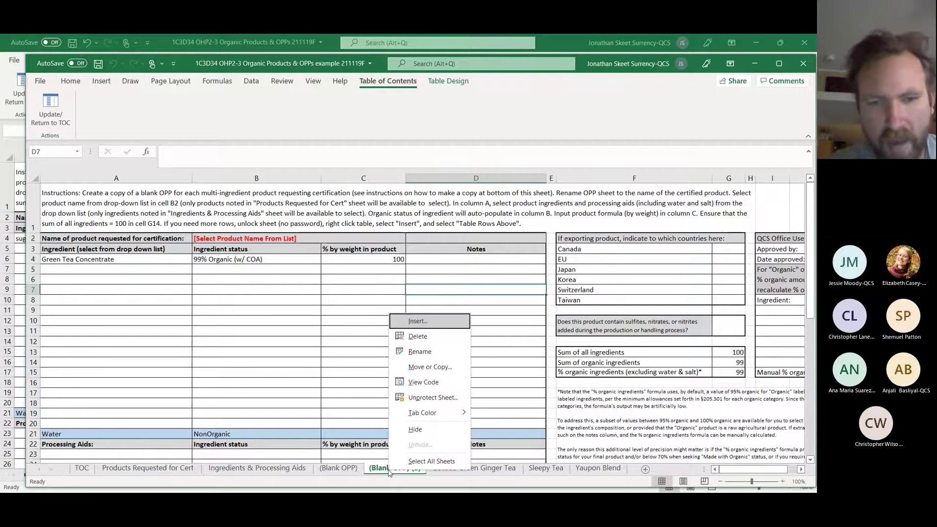
click(419, 351)
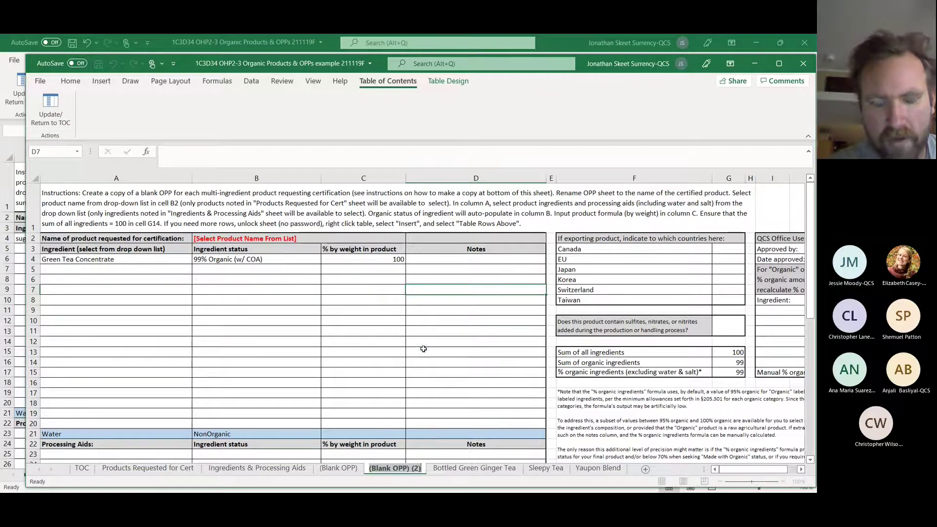
text(1234)
Step: Update the table of contents from the 1234 sheet so that it lists the new sheet
scroll(373, 356, down, 7)
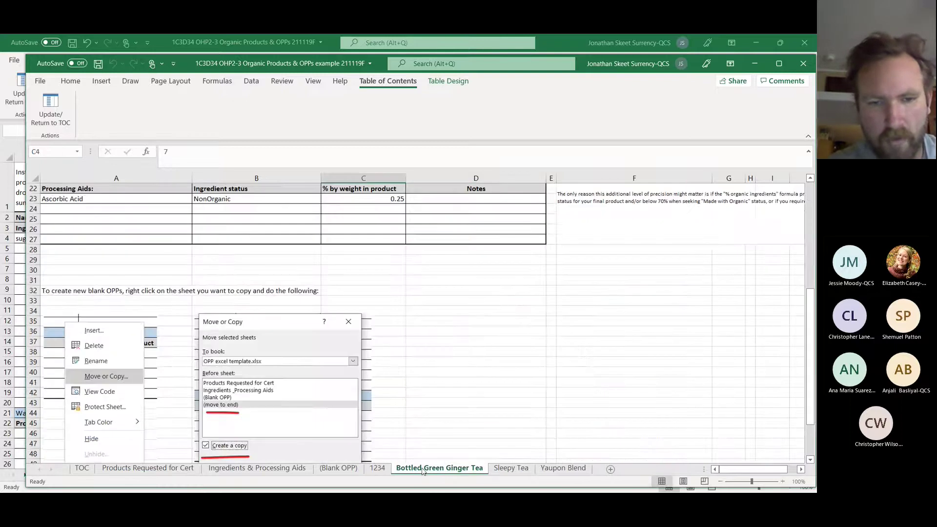
scroll(373, 356, up, 7)
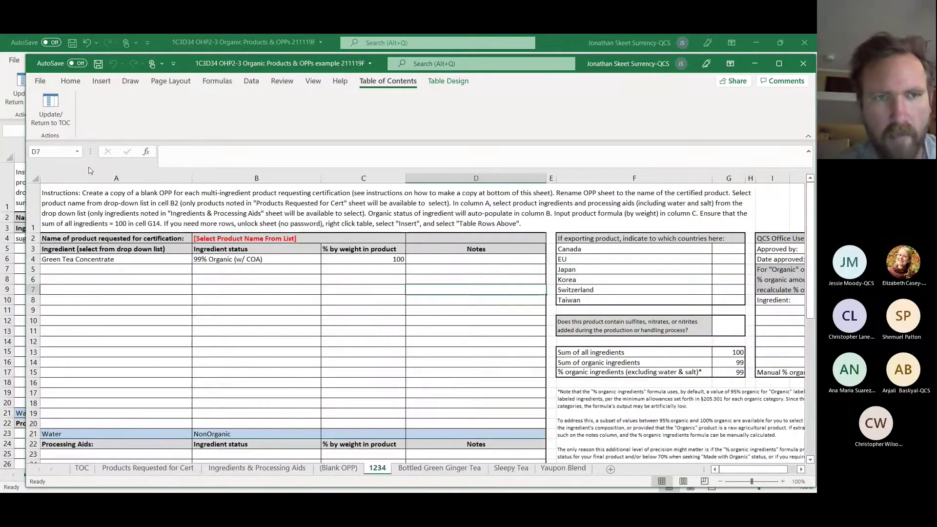
click(51, 108)
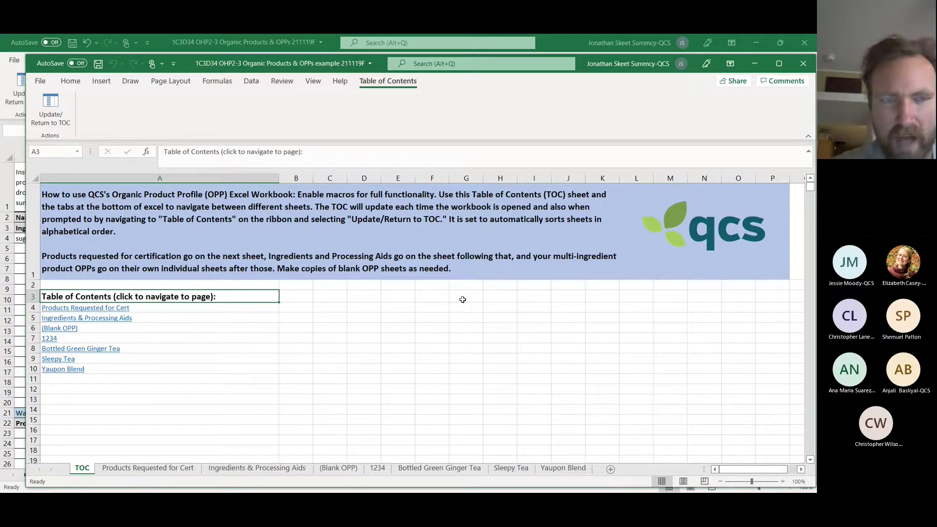
Step: Switch to the Organic Products & OPPs 211119F workbook, show its TOC sheet, and restore the window from full screen
key(alt+Tab)
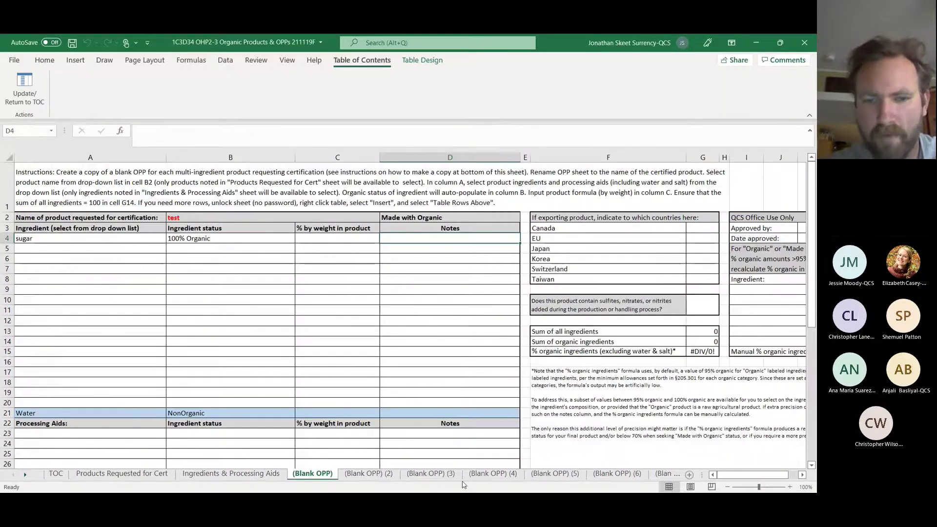
click(55, 473)
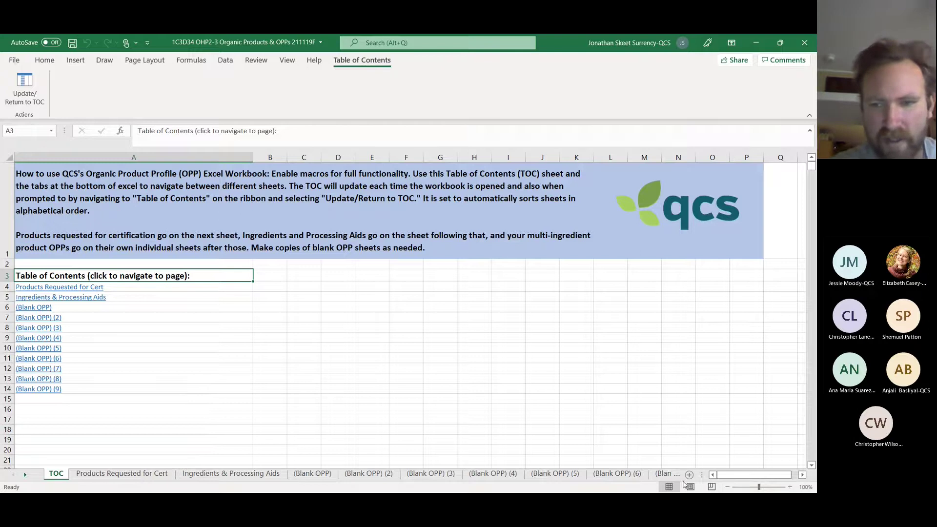
mouse_move(729, 476)
mouse_down()
mouse_move(744, 477)
mouse_move(725, 481)
mouse_up()
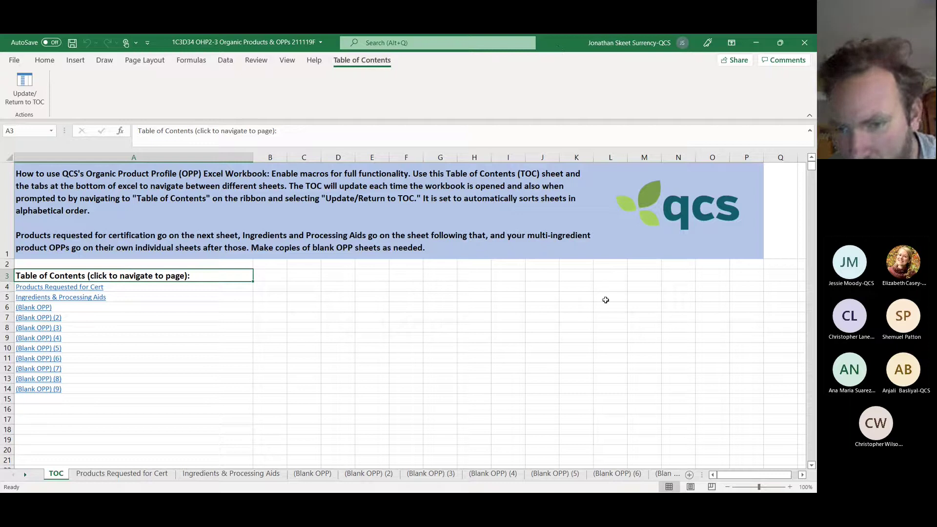
click(779, 42)
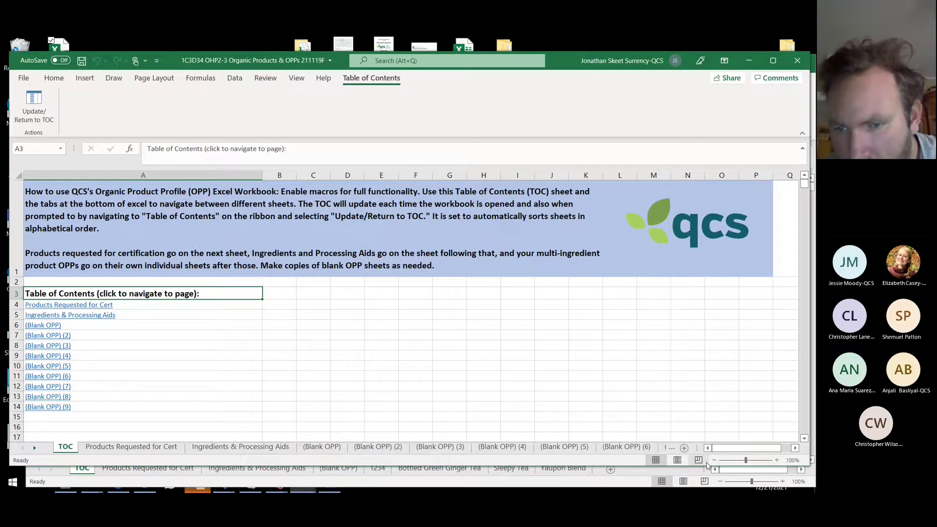
Step: Browse the blank OPP sheets through to (Blank OPP) (9), moving back and forth along the sheet list
click(671, 447)
click(672, 447)
click(671, 448)
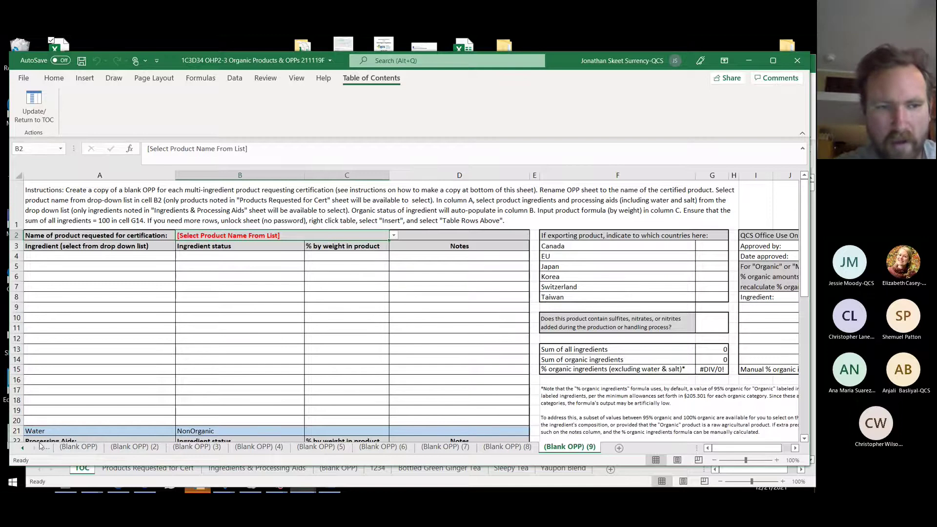
click(24, 450)
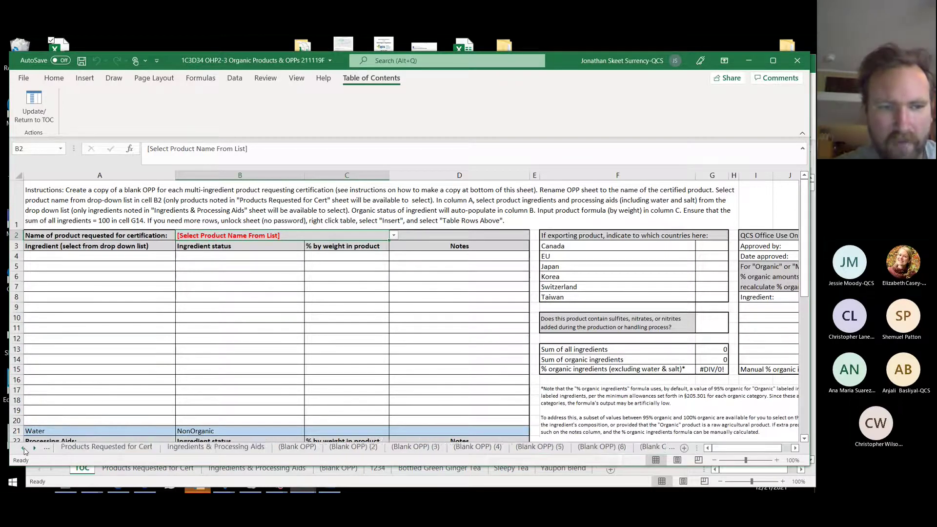
click(35, 450)
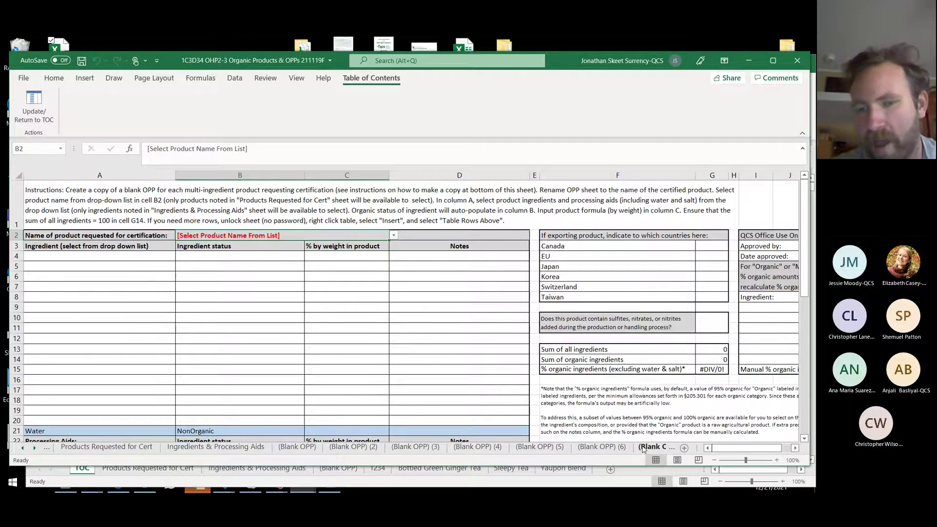
click(35, 448)
click(35, 448)
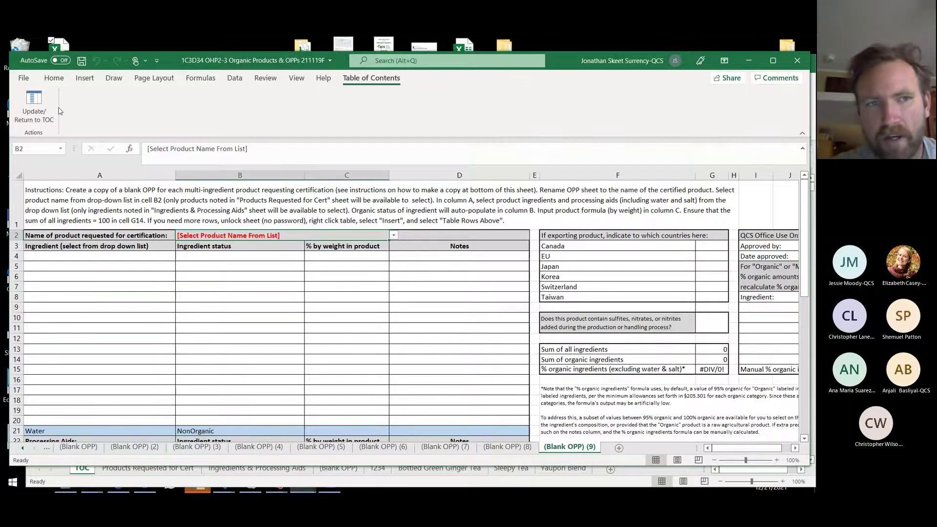
Step: Return to the table of contents, follow its link to (Blank OPP) (4), and go back to the TOC
click(35, 113)
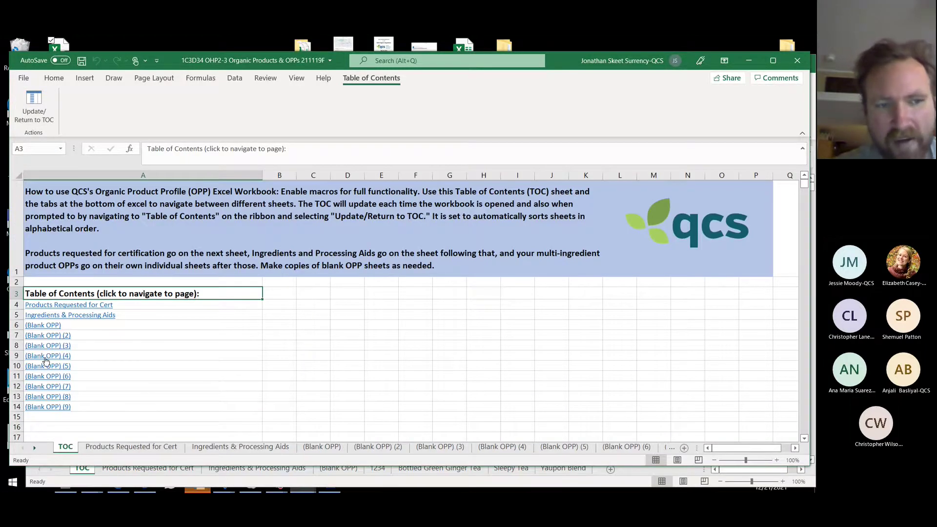
click(45, 359)
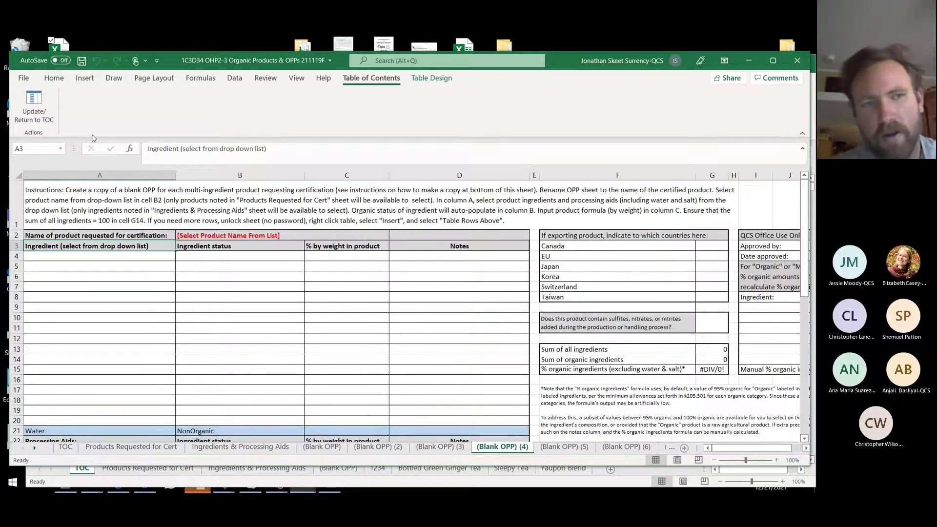
click(43, 104)
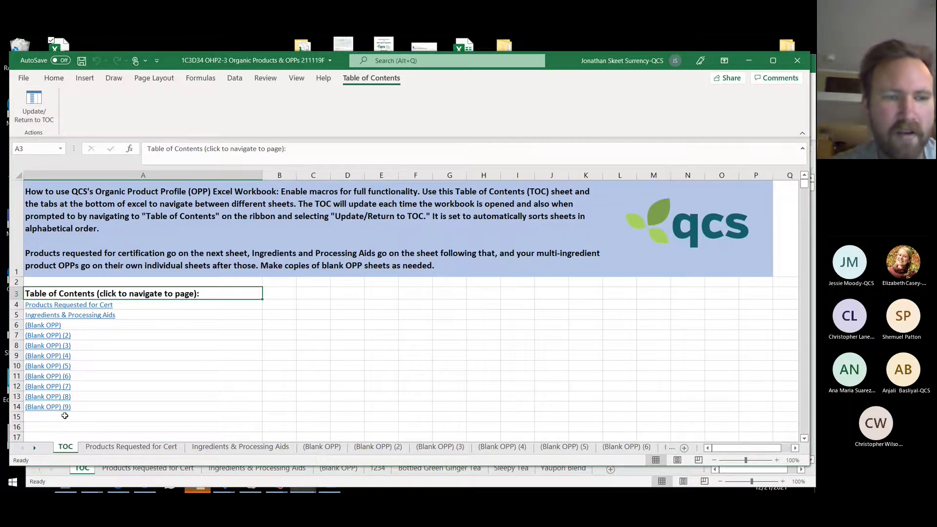
Step: Examine the full list of sheet links in the table of contents, down to the last blank OPP
scroll(69, 420, down, 3)
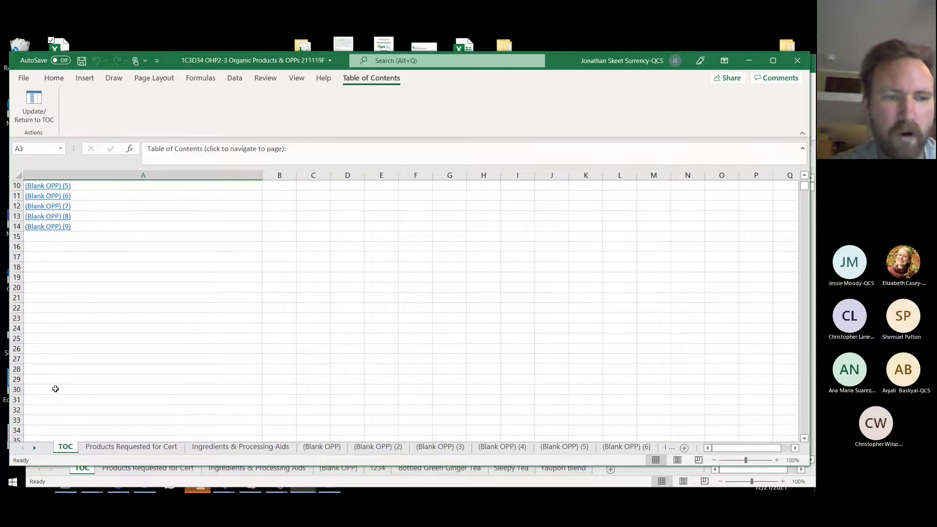
scroll(42, 325, up, 3)
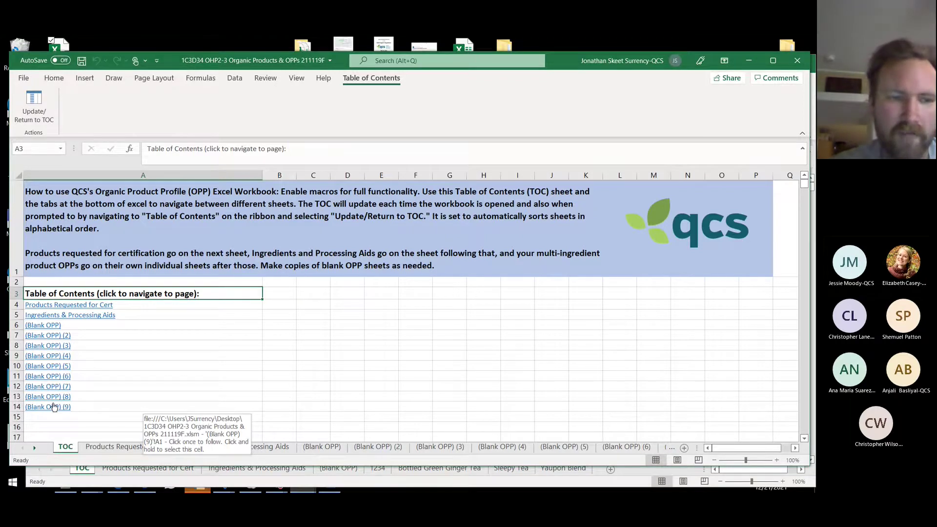
scroll(54, 407, down, 3)
scroll(52, 404, up, 1)
scroll(53, 403, down, 3)
scroll(53, 403, up, 2)
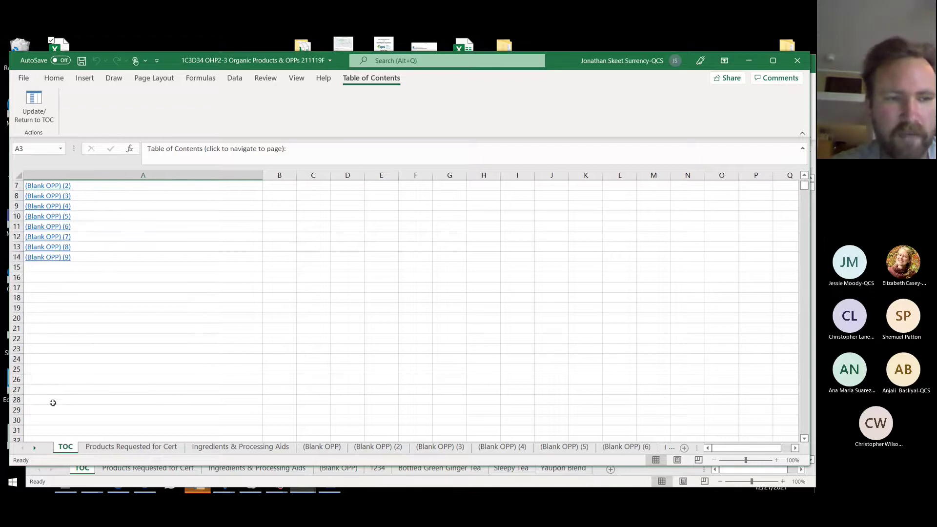
scroll(53, 403, up, 2)
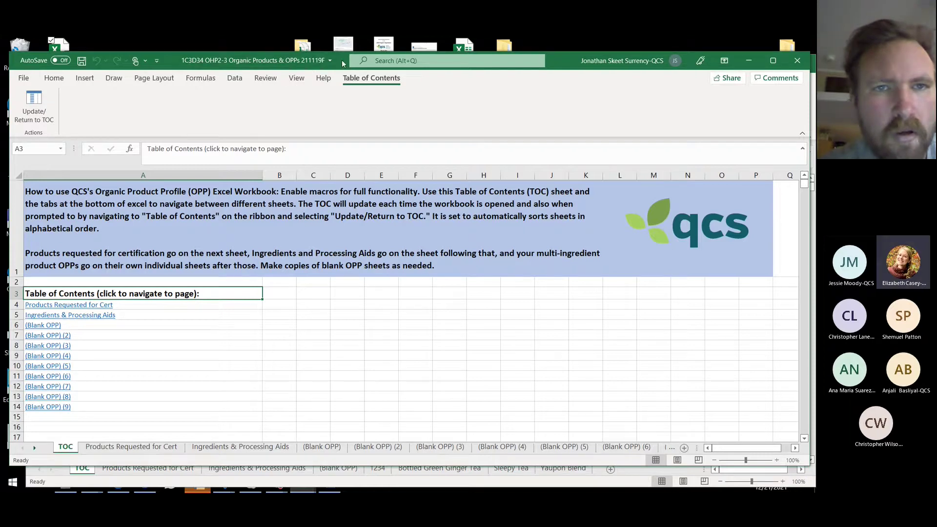
Step: Close the template and example workbooks without saving changes, and close the read-only template workbook
click(787, 62)
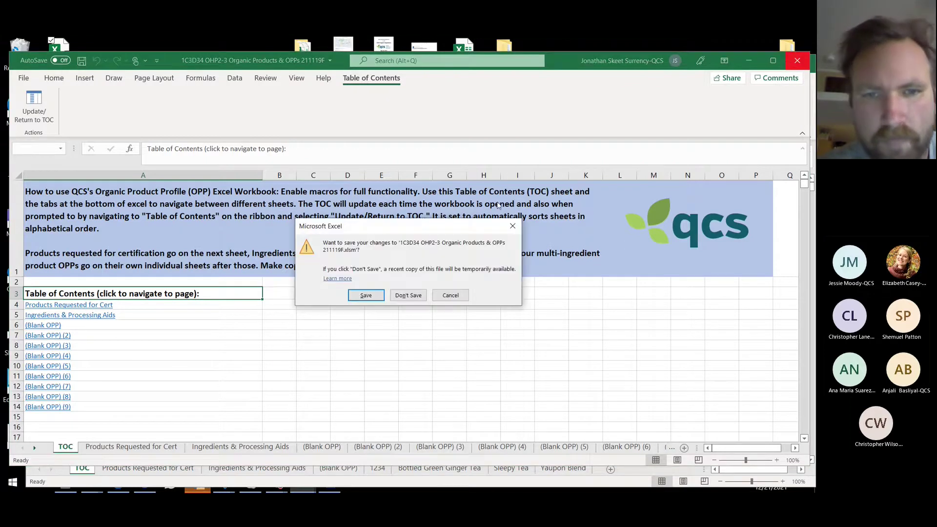
click(404, 298)
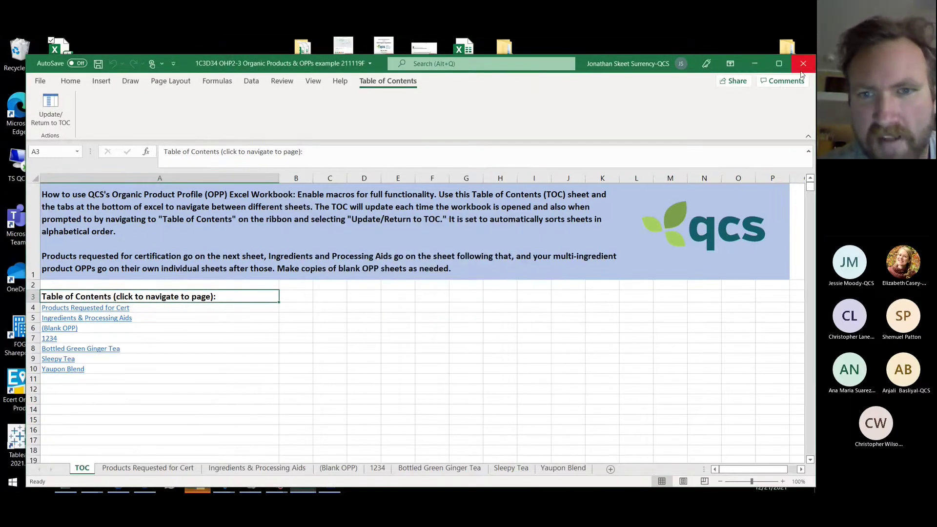
click(801, 71)
click(407, 294)
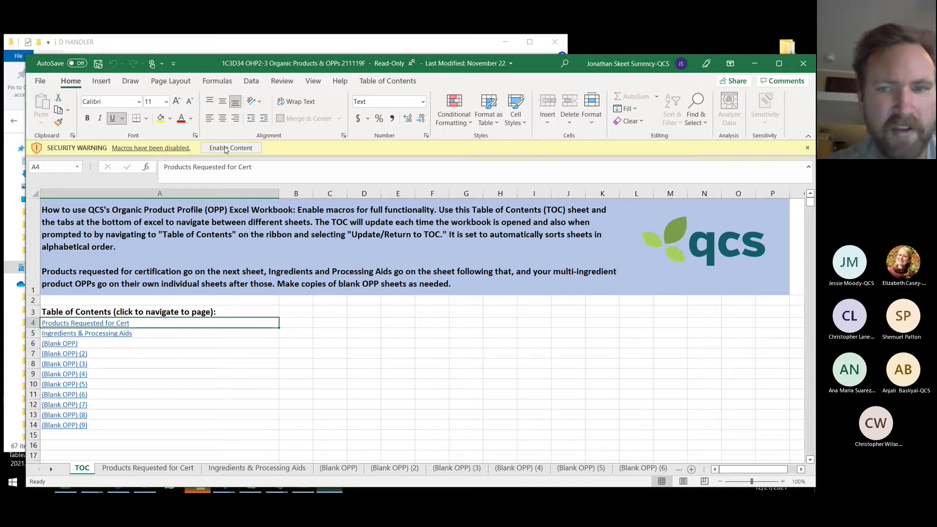
click(792, 68)
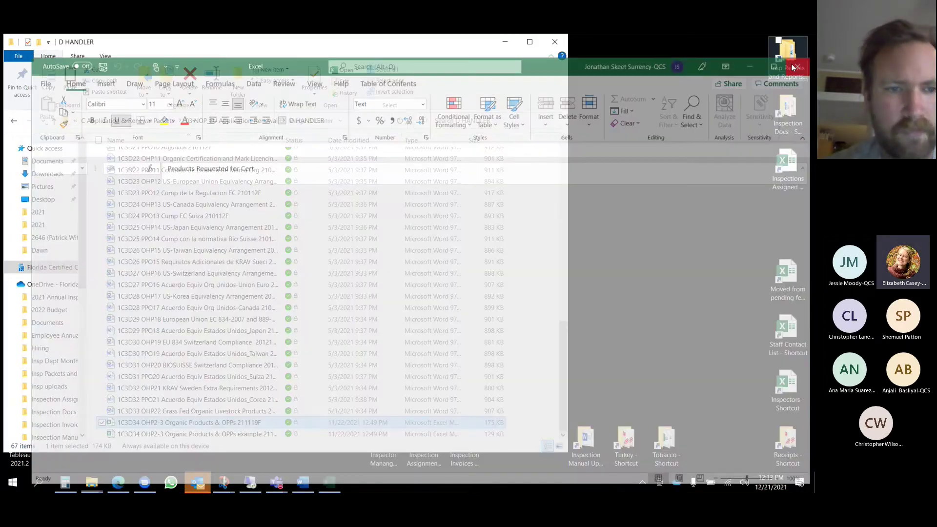